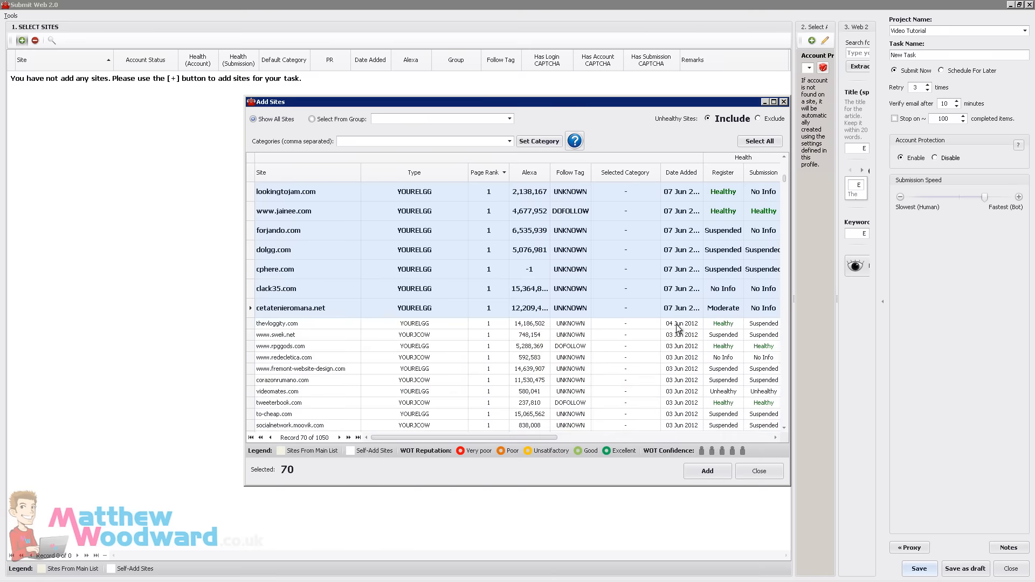
left_click_drag(788, 180, 786, 247)
left_click(488, 333, "shift")
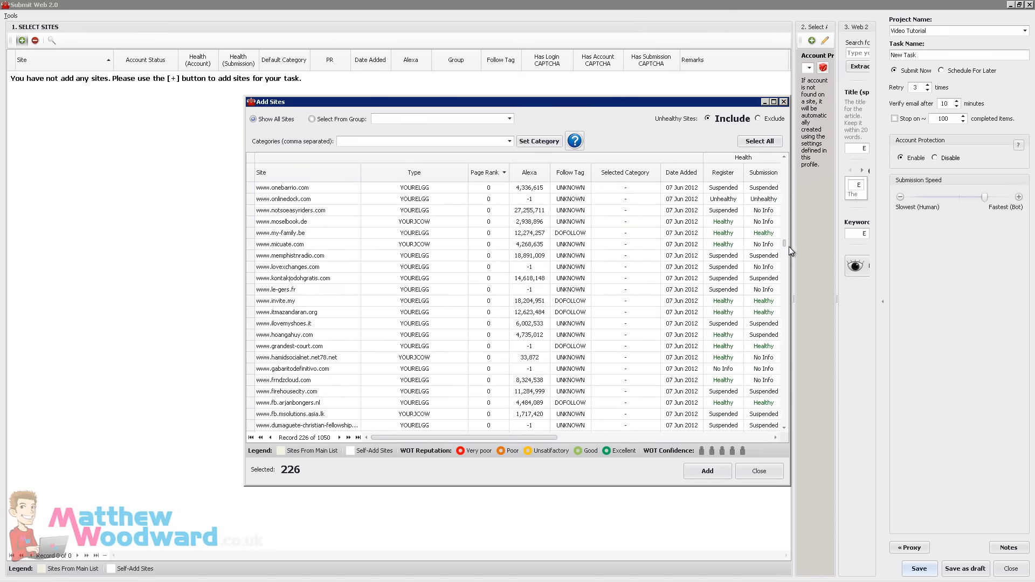
left_click(485, 405, "shift")
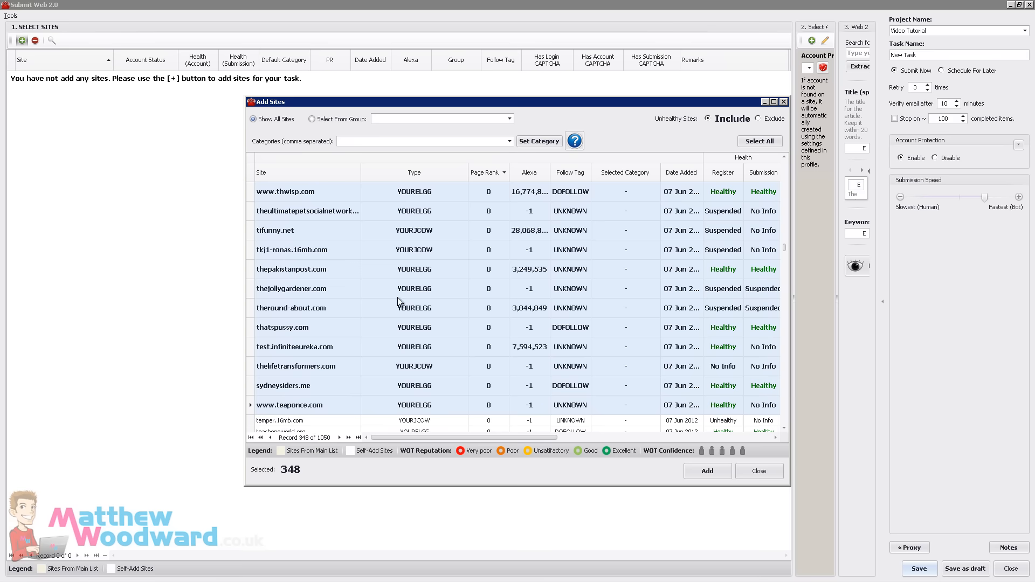
left_click(707, 470)
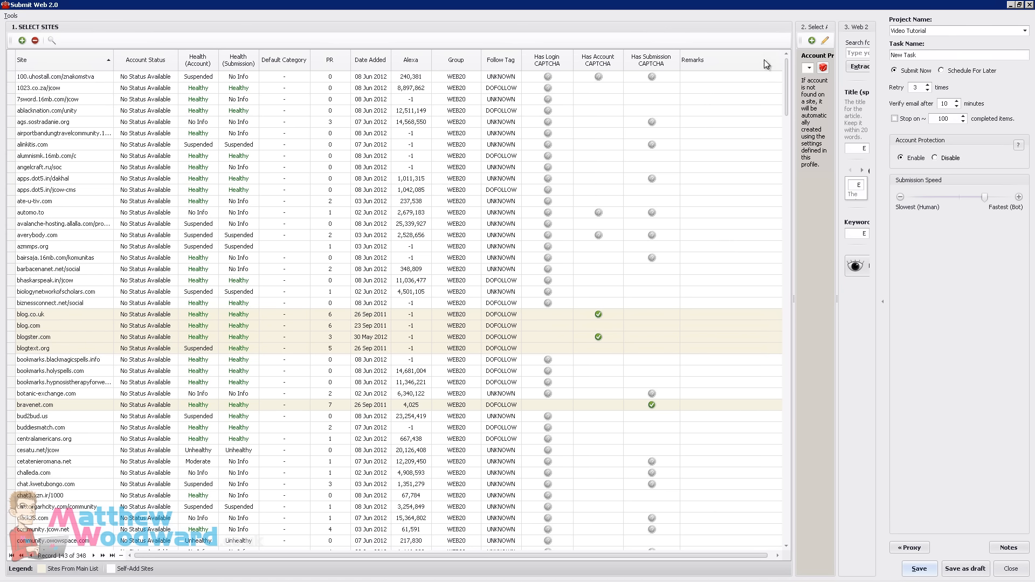
- Start a new account profile and set up its e-mail account with the e-mail address and the Live.com template
left_click(812, 41)
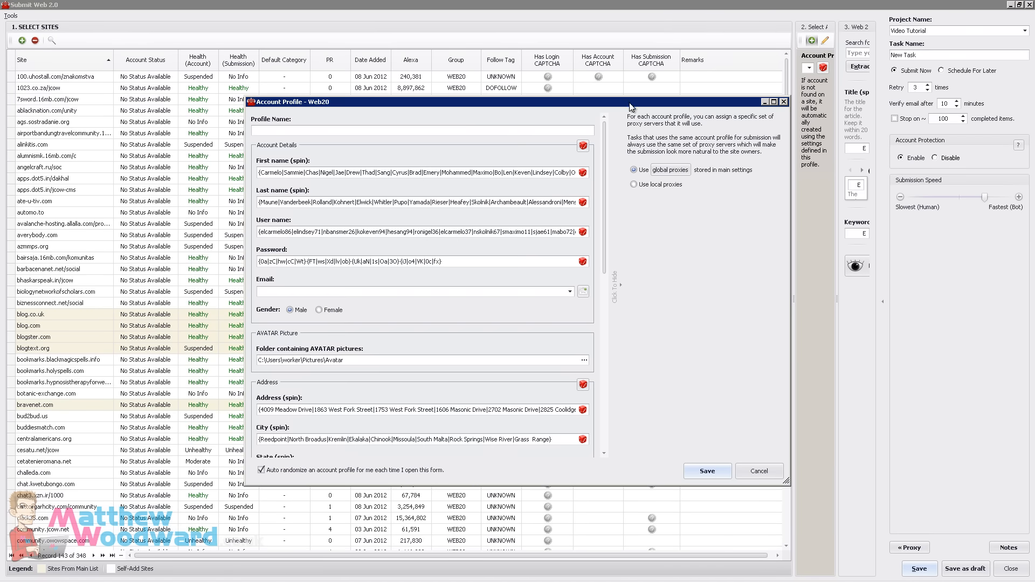
double_click(631, 106)
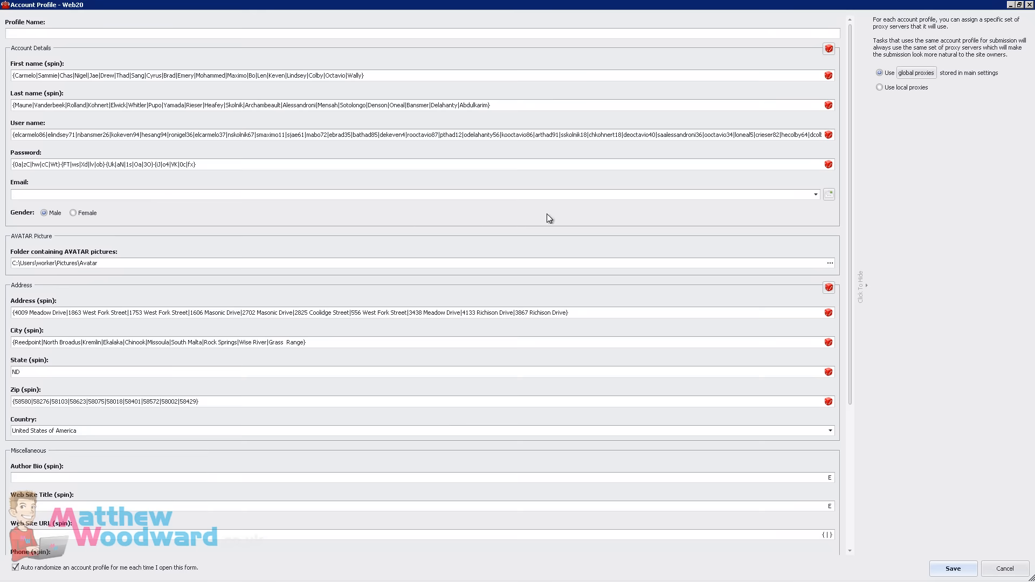
left_click(830, 195)
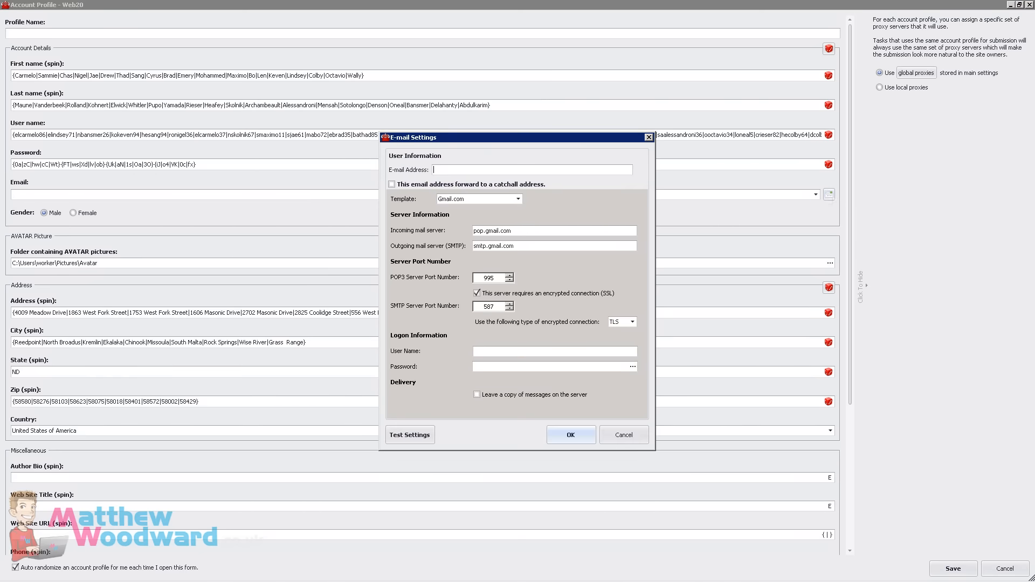
left_click(470, 169)
key("ctrl+v")
left_click(477, 201)
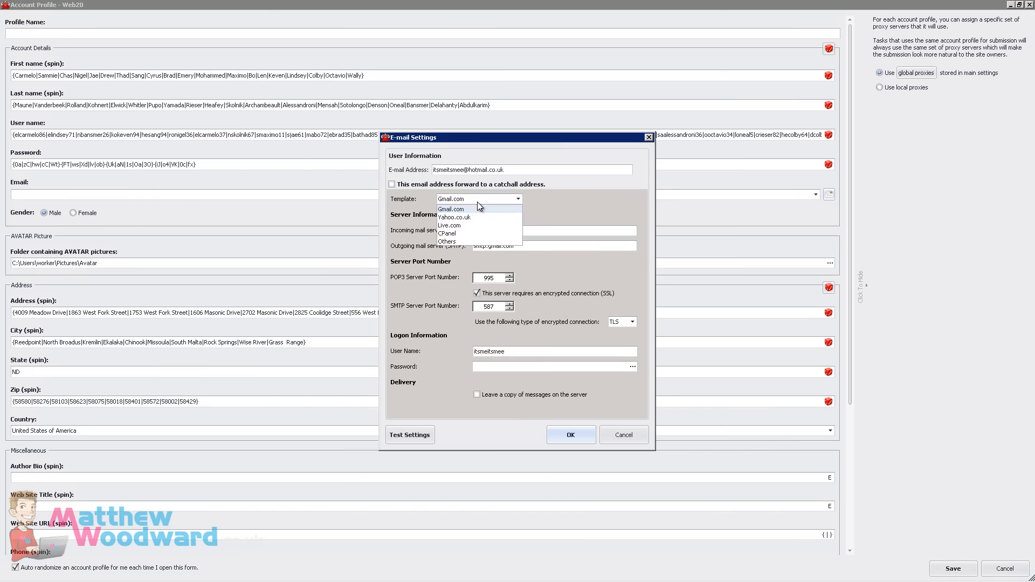
left_click(459, 226)
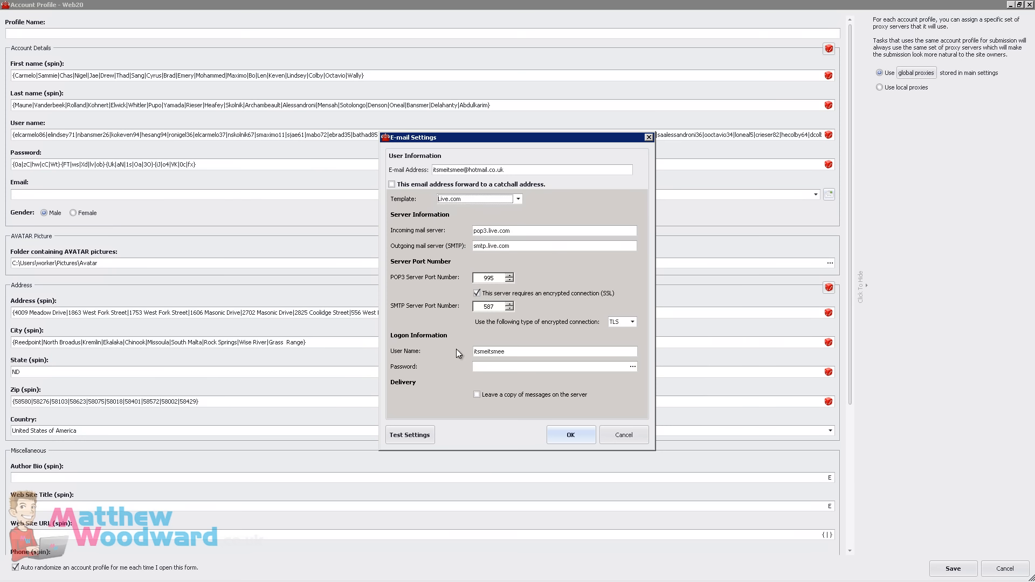
- Enter the full e-mail address as logon user name and the account password, then test and accept the e-mail settings
double_click(529, 351)
key("ctrl+v")
left_click(512, 367)
type("*******")
left_click(414, 434)
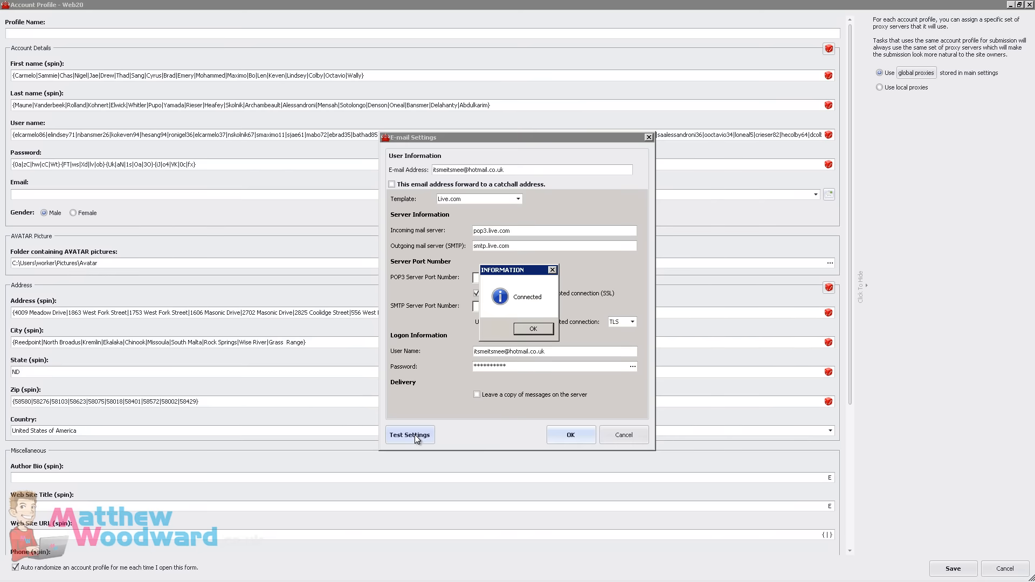
left_click(547, 331)
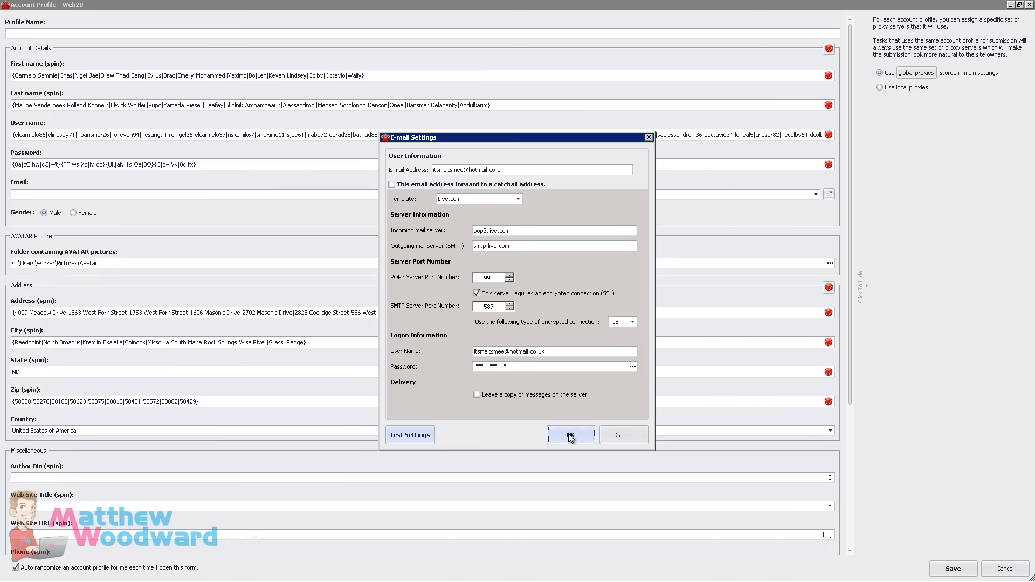
left_click(570, 436)
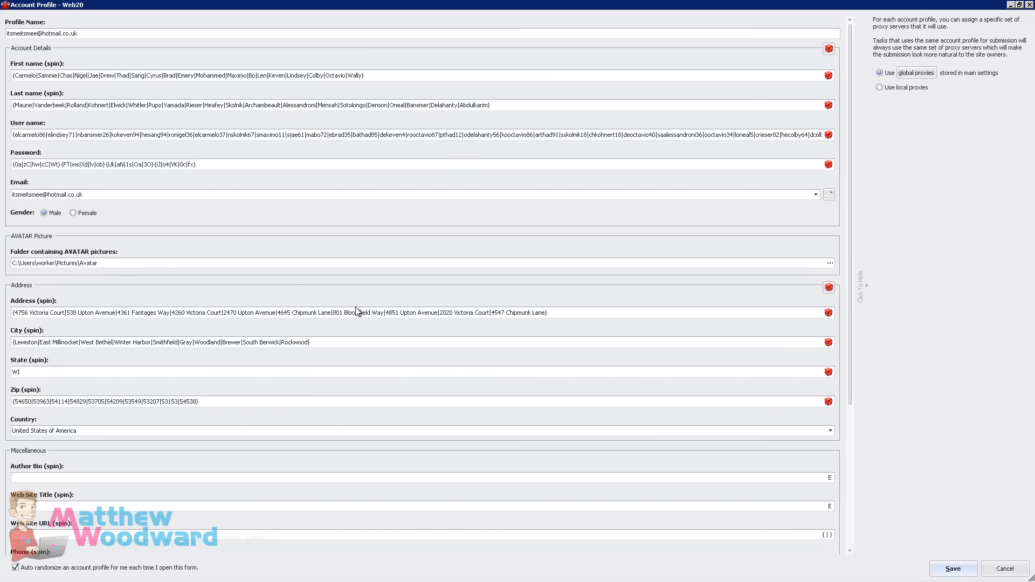
- Randomize the profile's address details and paste the spun biography text into Author Bio
left_click(828, 291)
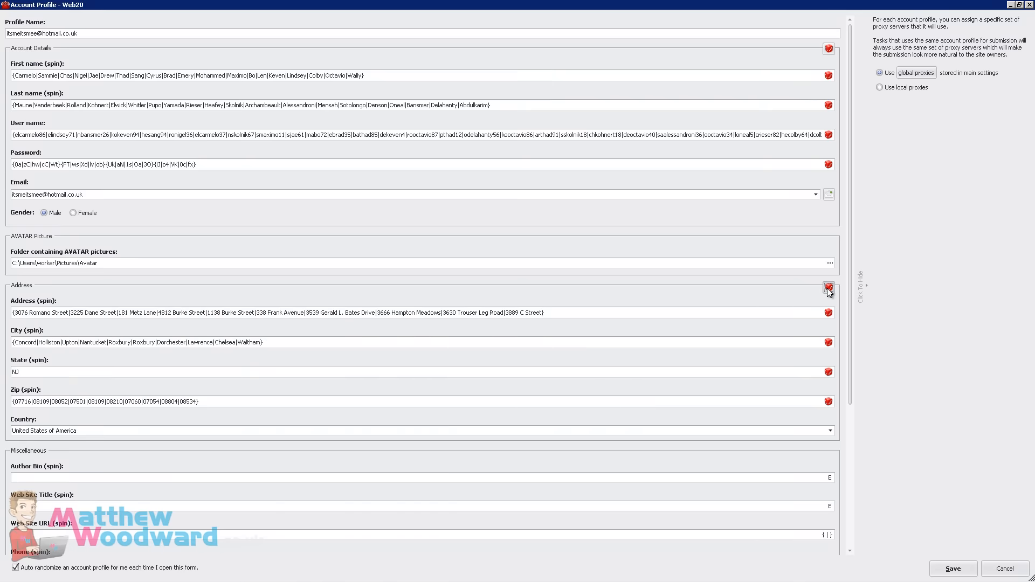
scroll(844, 338, "down", 1)
left_click_drag(849, 340, 850, 453)
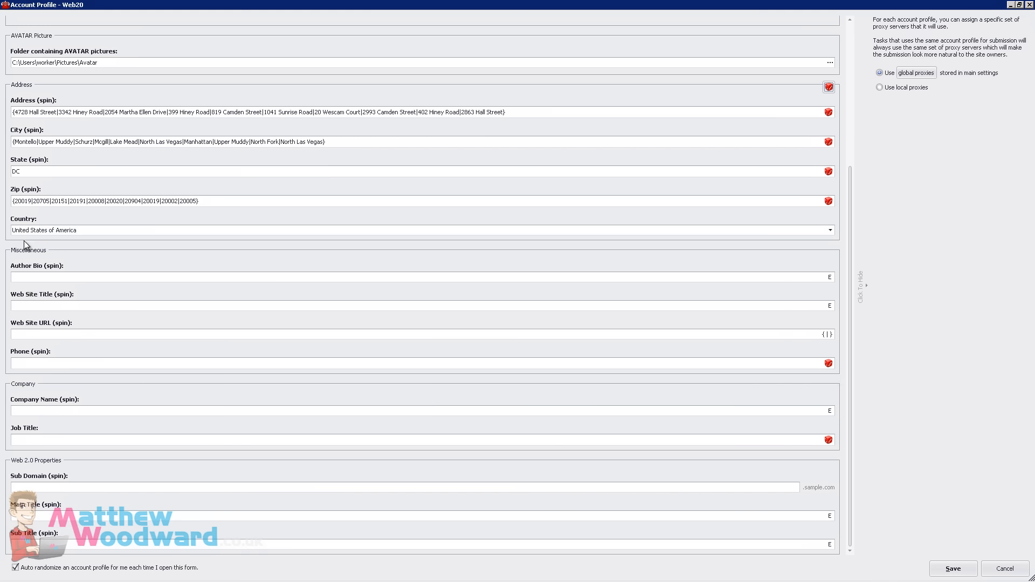
left_click(33, 277)
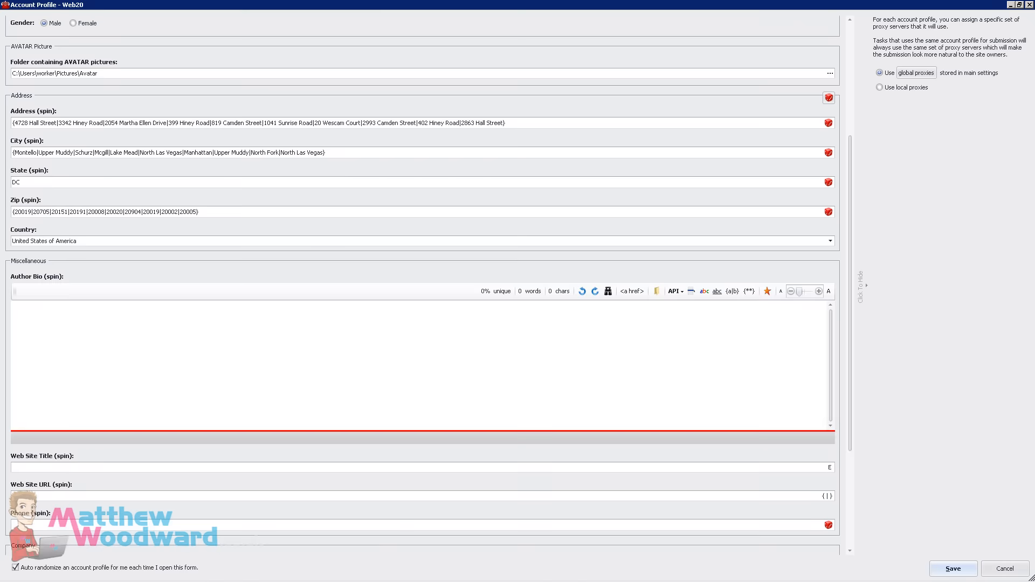
key("ctrl+v")
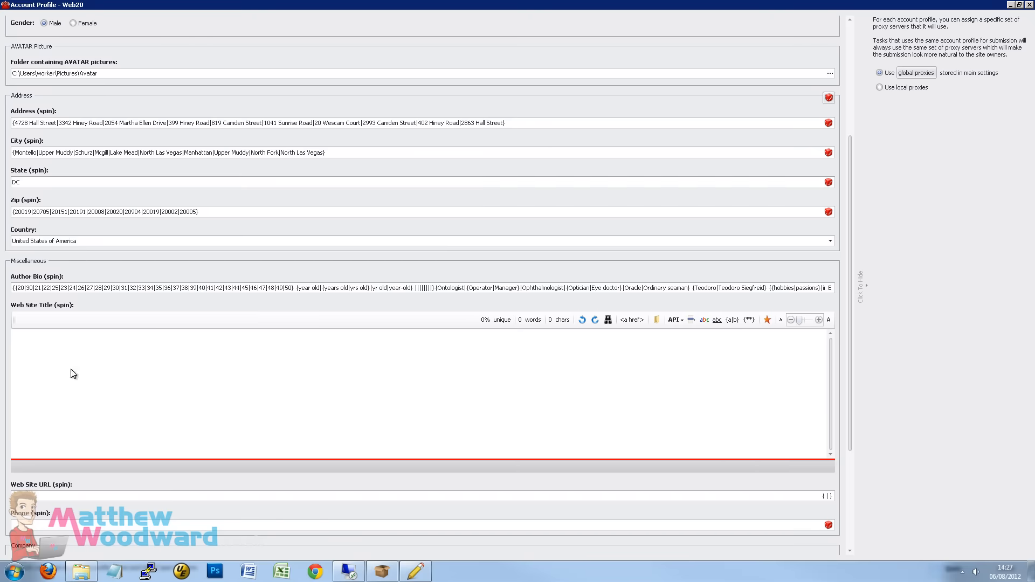
type("{The Ultimate|The Best|The Greatest|The Most Effective|The Very Best|The Ideal|An Excellent|A Perfect} {Payday Loan|Pay Day Loan|Payday Advance|Payday Cash Loan} {Guide|Tutorial|FAQ}")
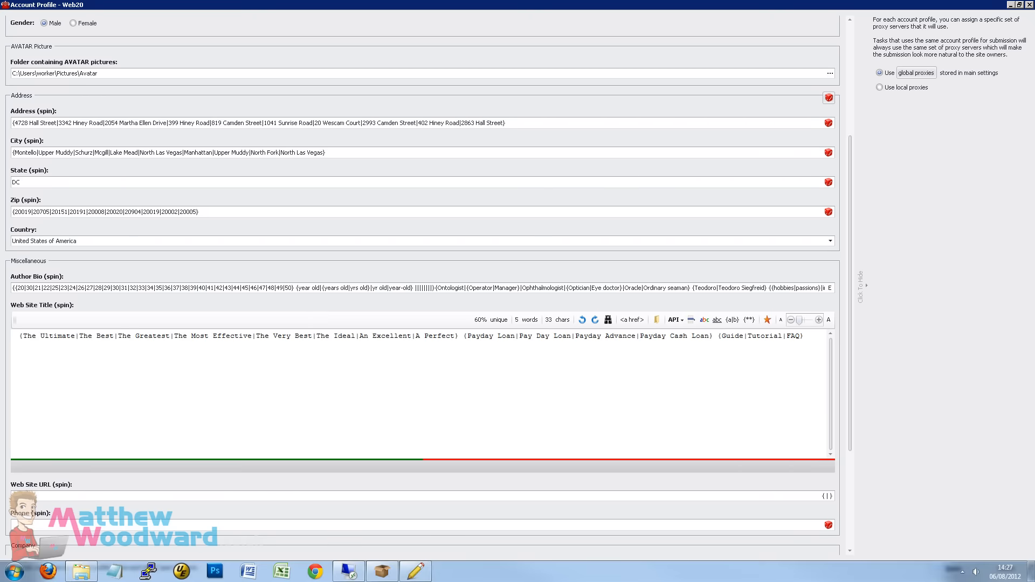
left_click(63, 496)
type("http://www.yourwebsite.com")
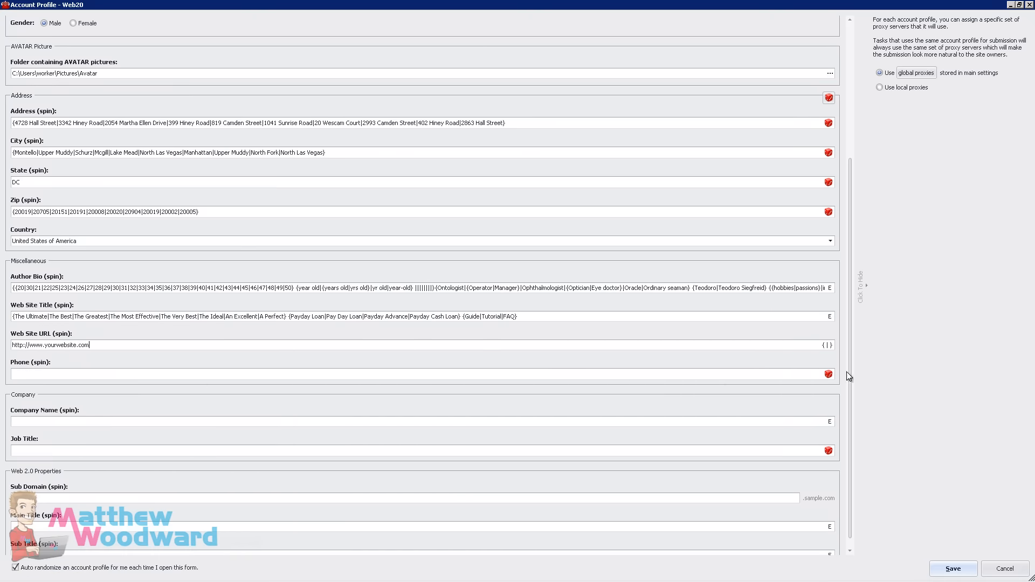
left_click(829, 376)
left_click(829, 375)
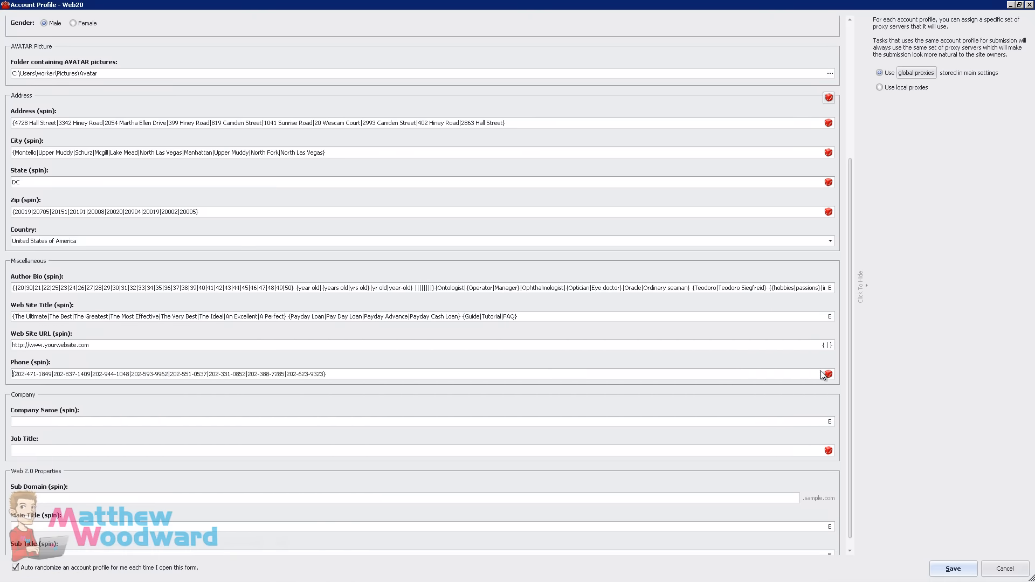
- Fill the company name with the spun Payday Loan Guide/Tutorial/FAQ title and generate a random job title
left_click(103, 422)
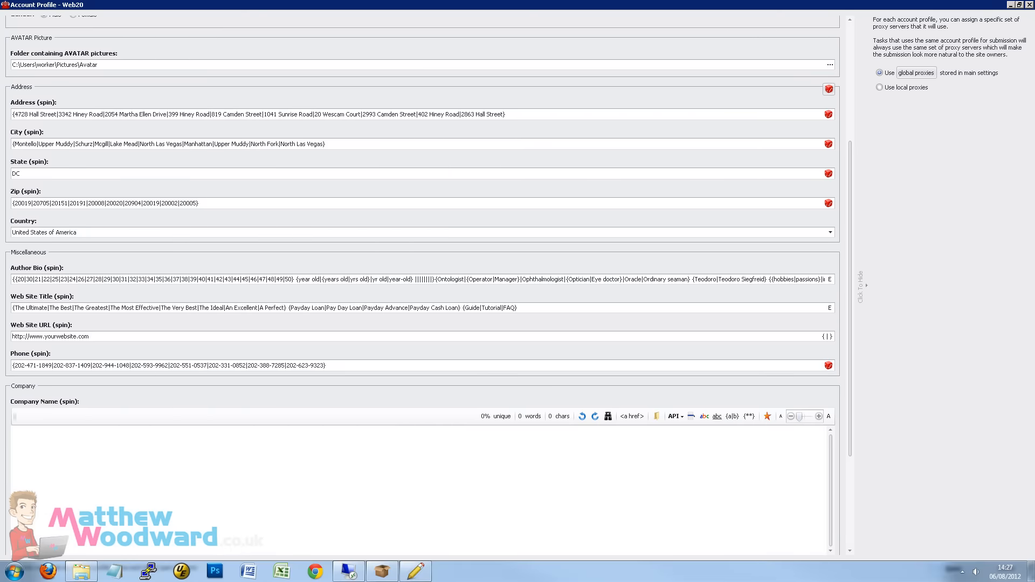
type("{The Ultimate|The Best|The Greatest|The Most Effective|The Very Best|The Ideal|An Excellent|A Perfect} {Payday Loan|Pay Day Loan|Payday Advance|Payday Cash Loan} {Guide|Tutorial|FAQ}")
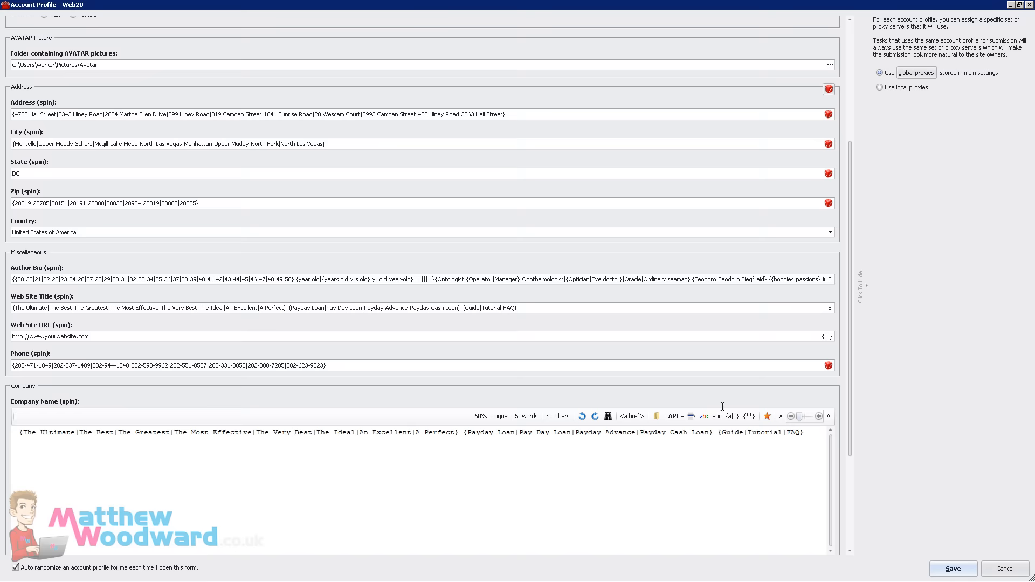
left_click_drag(850, 387, 845, 486)
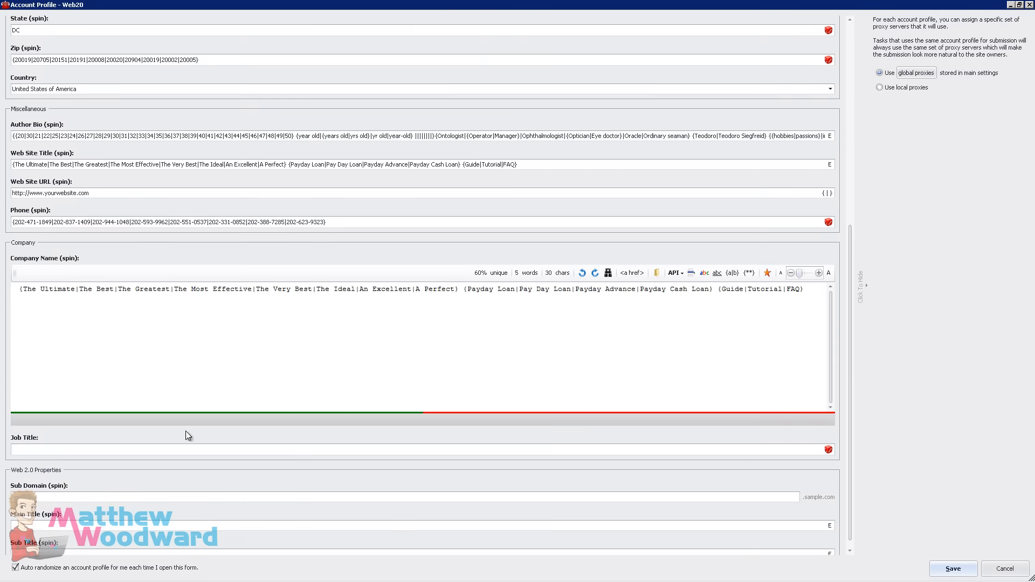
left_click(61, 453)
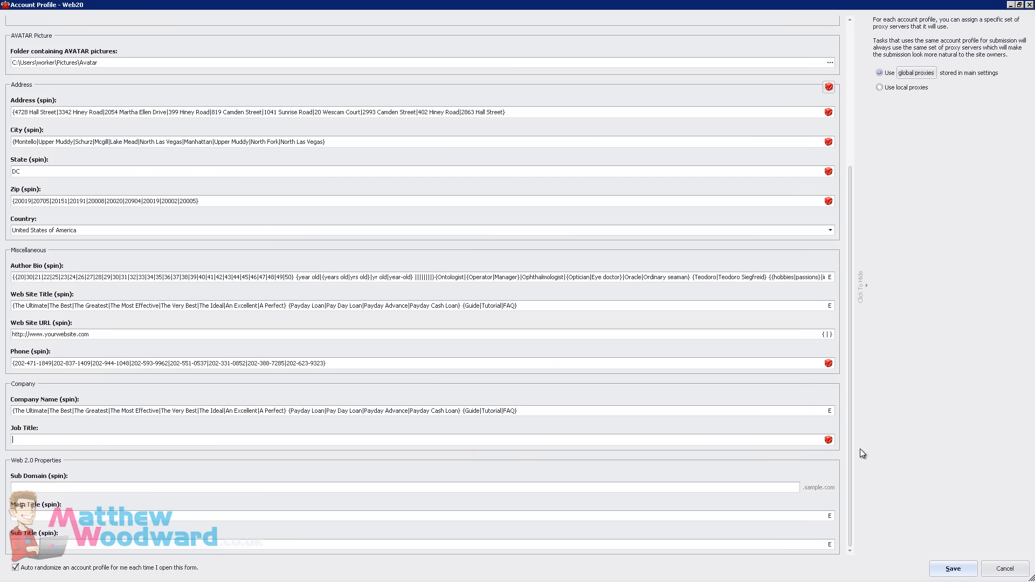
left_click(829, 441)
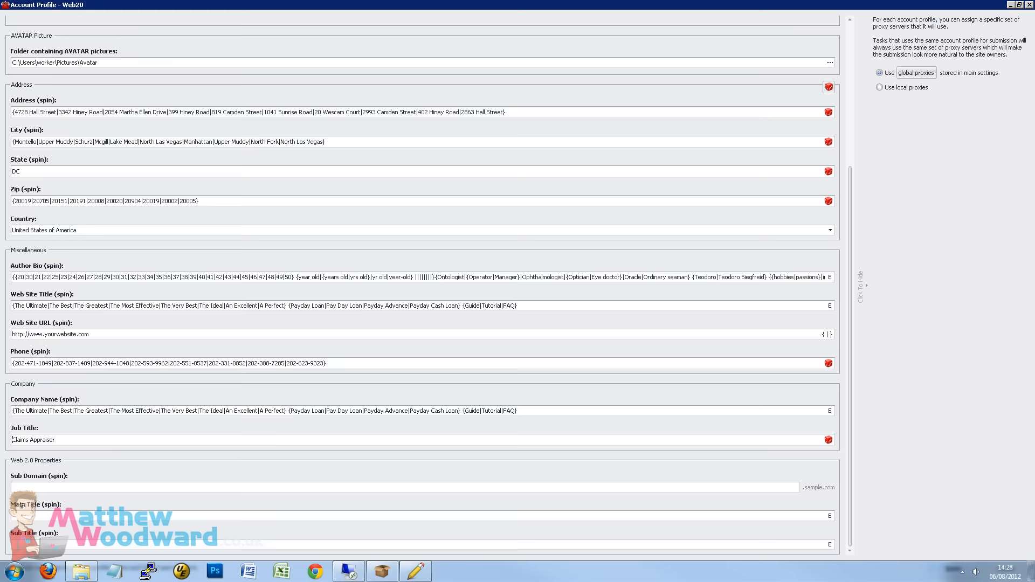
- Paste the spun payday loan names ending in 0–9 as sub domain and enter the spun Payday Loan Guide/Tutorial/FAQ main title
left_click(109, 488)
key("ctrl+v")
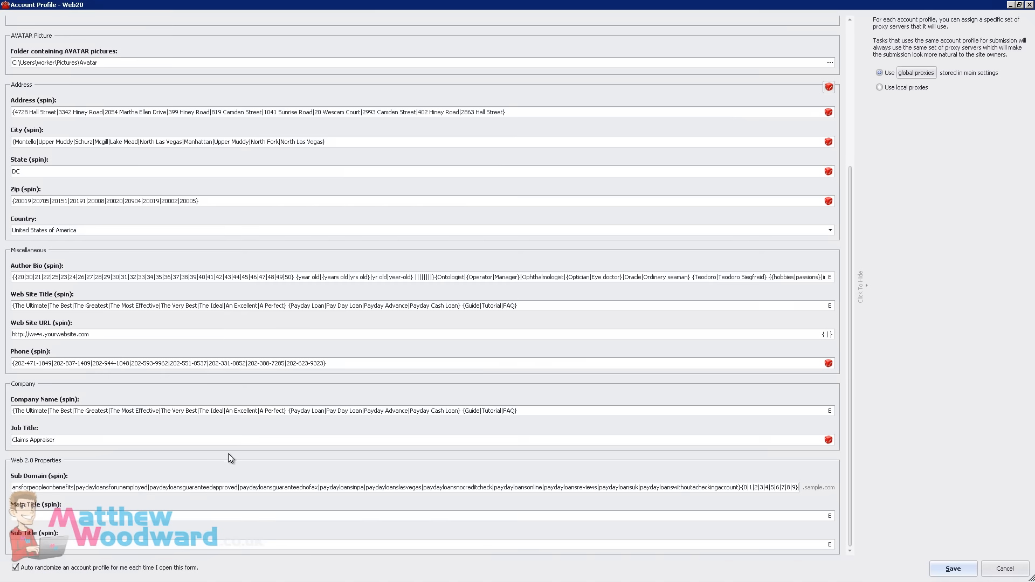
left_click(416, 488)
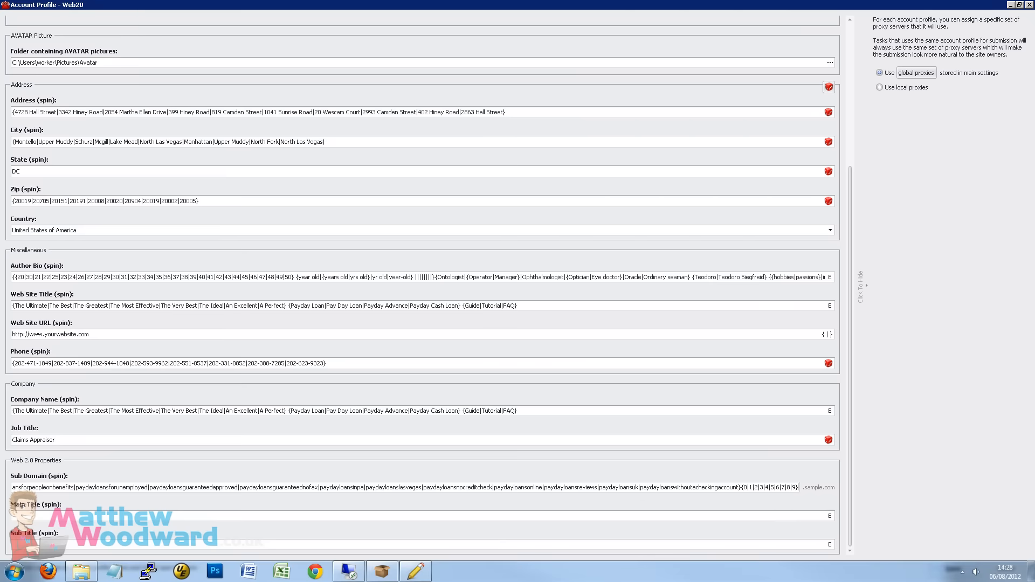
left_click(118, 515)
type("{The Ultimate|The Best|The Greatest|The Most Effective|The Very Best|The Ideal|An Excellent|A Perfect} {Payday Loan|Pay Day Loan|Payday Advance|Payday Cash Loan} {Guide|Tutorial|FAQ}")
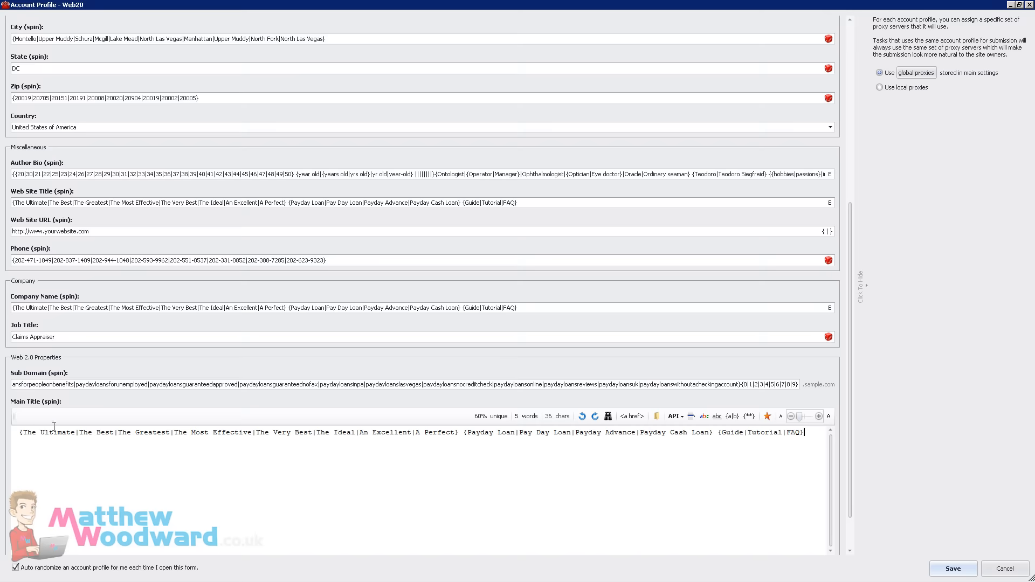
left_click(852, 539)
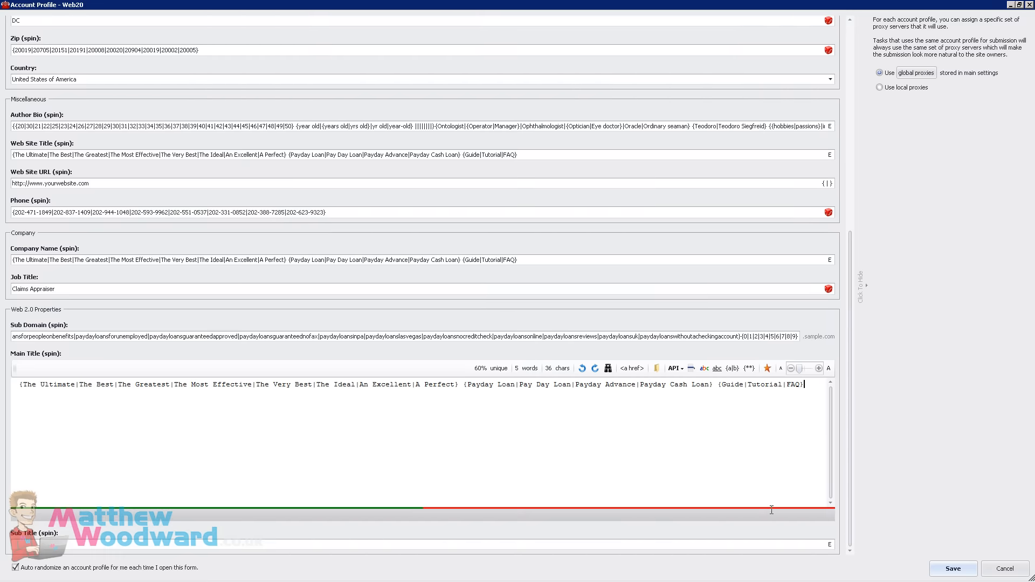
- Set the sub title to "{Compare|Evaluate|Review} {deals|offers|promotions} and {save money|cut costs|save cash|get a better price}" and save the account profile
key("alt+Tab")
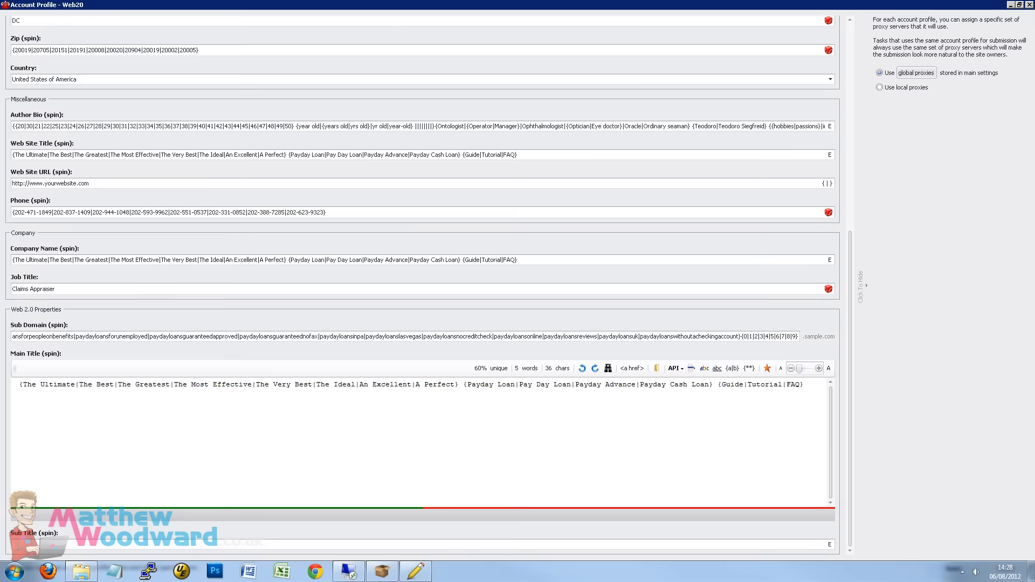
left_click(79, 545)
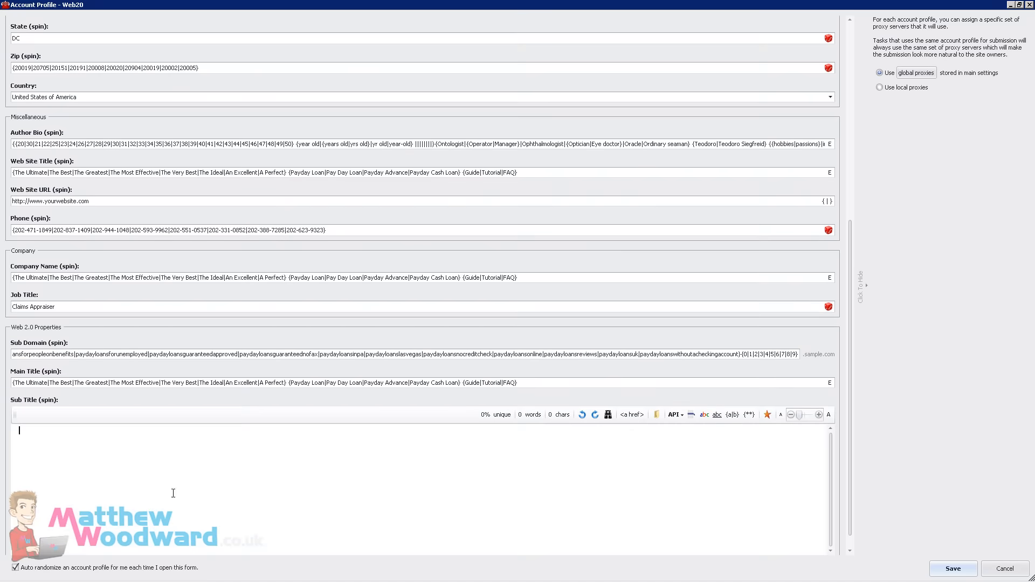
type("{Compare|Evaluate|Review} {deals|offers|promotions} and {save money|cut costs|save cash|get a better price}")
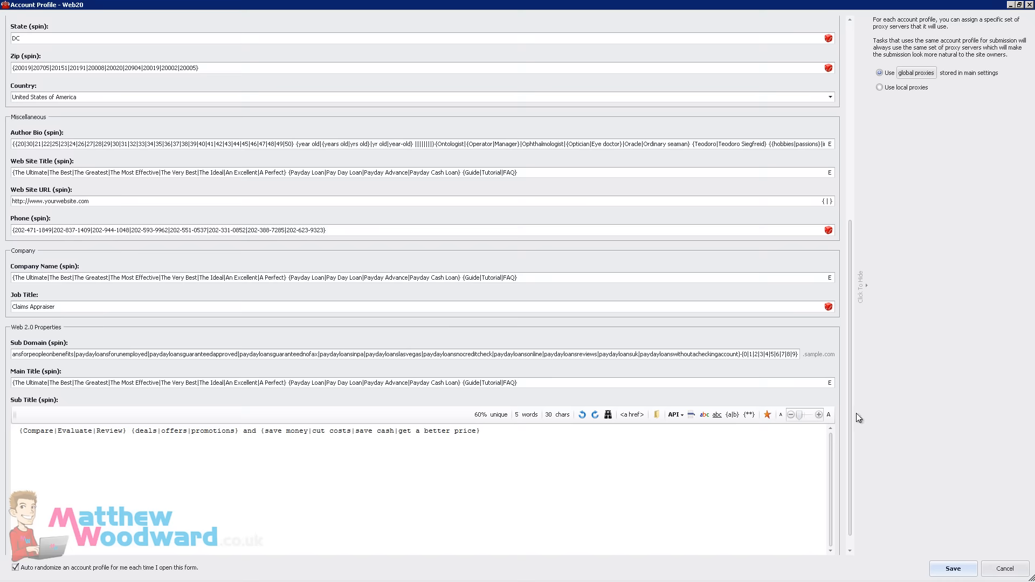
left_click(952, 570)
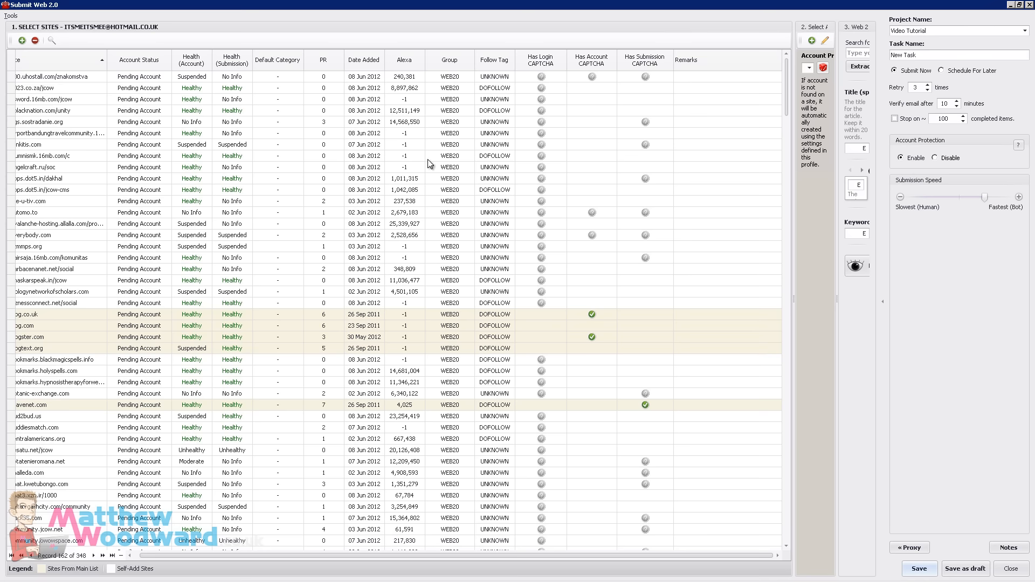
- Check the account profile chosen for the task and open the Web 2.0 content section
left_click(806, 102)
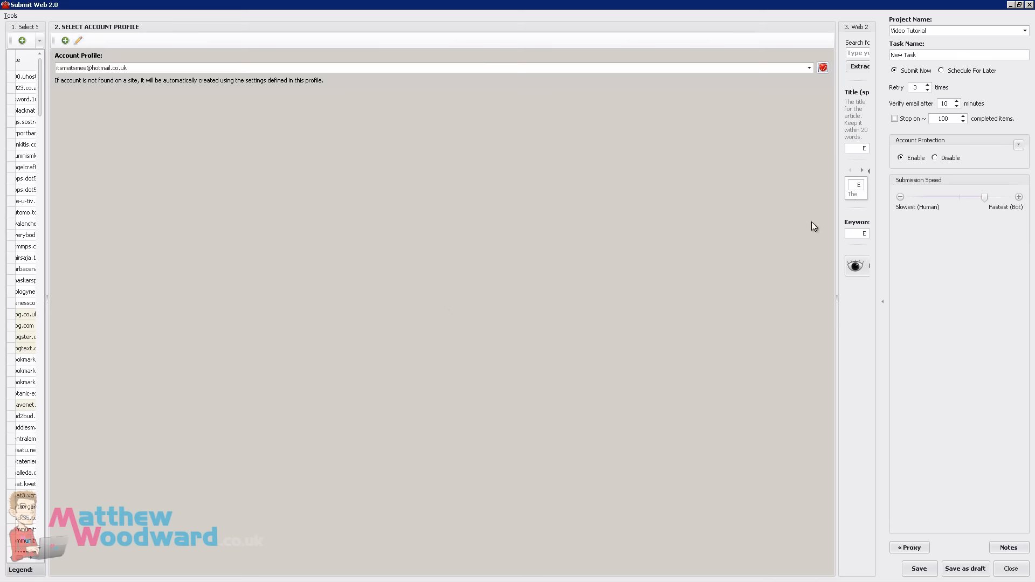
left_click(850, 210)
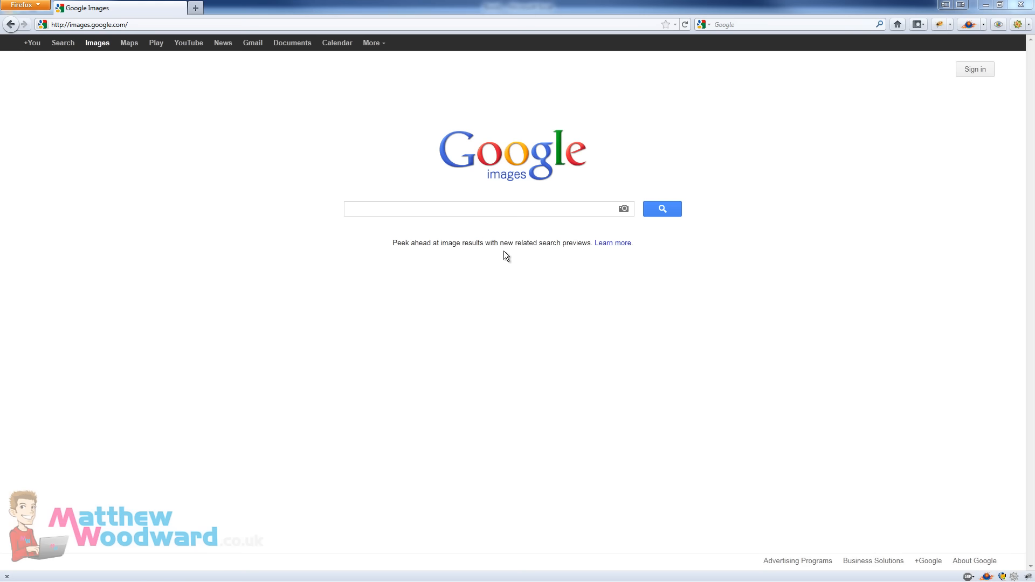
- Search Google Images for "payday loans" and restrict the results to medium-sized images
left_click(415, 211)
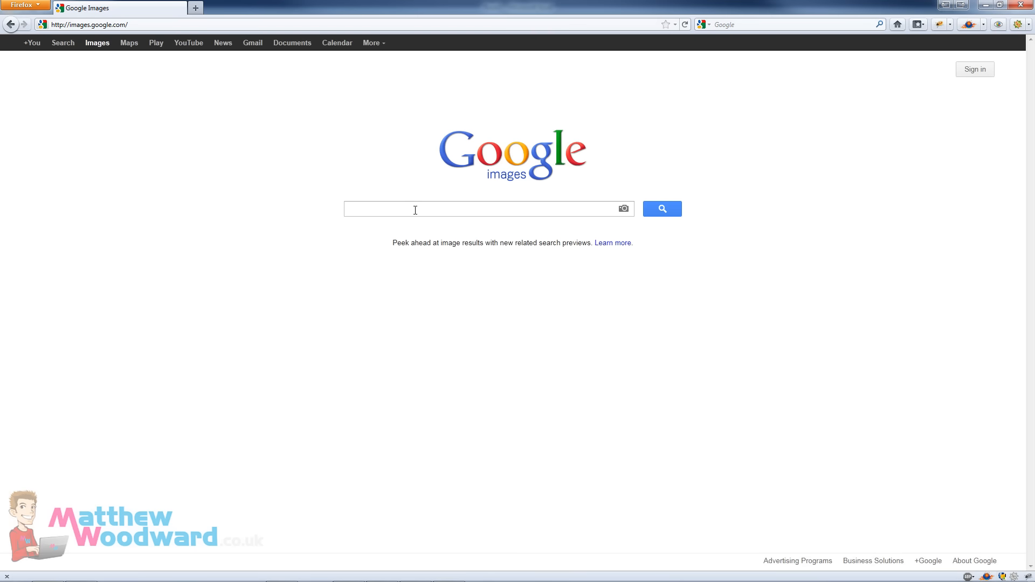
type("payday loans")
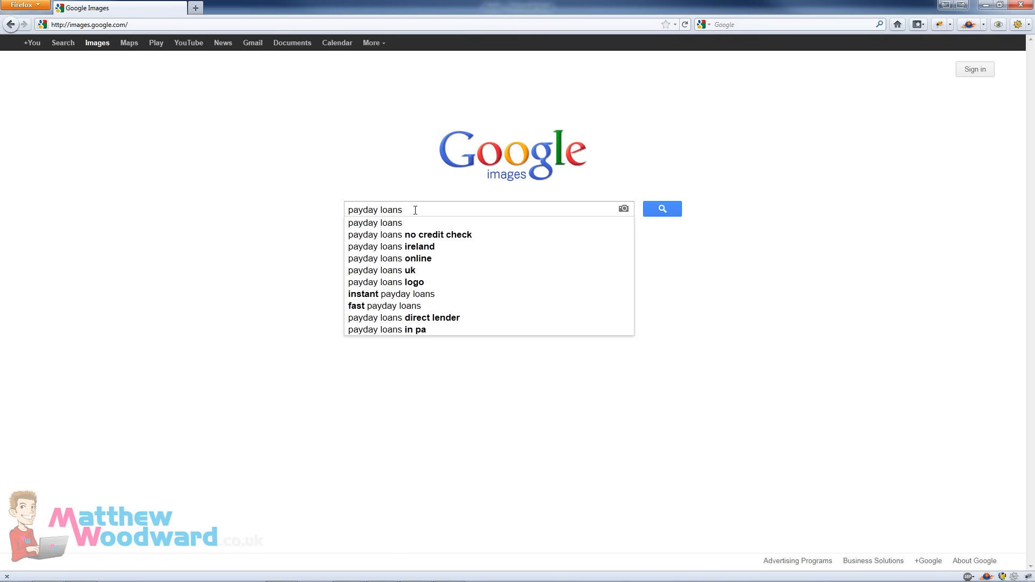
key("Return")
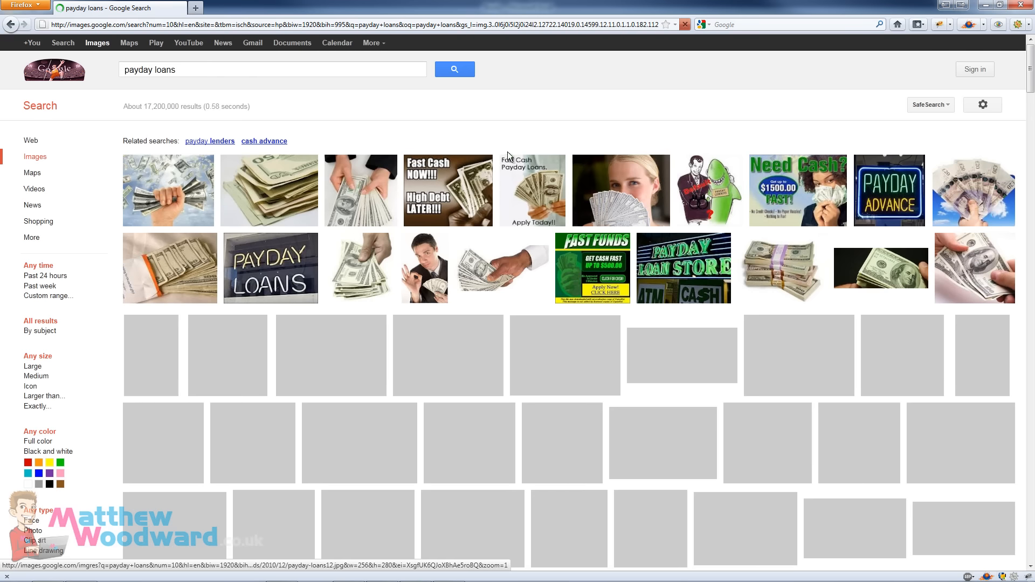
mouse_move(385, 177)
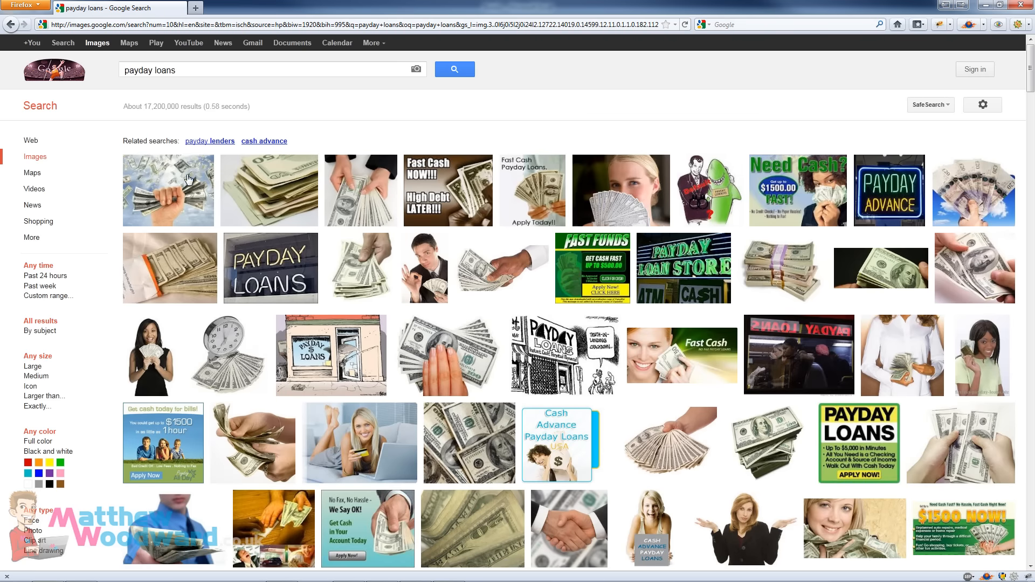
left_click(43, 376)
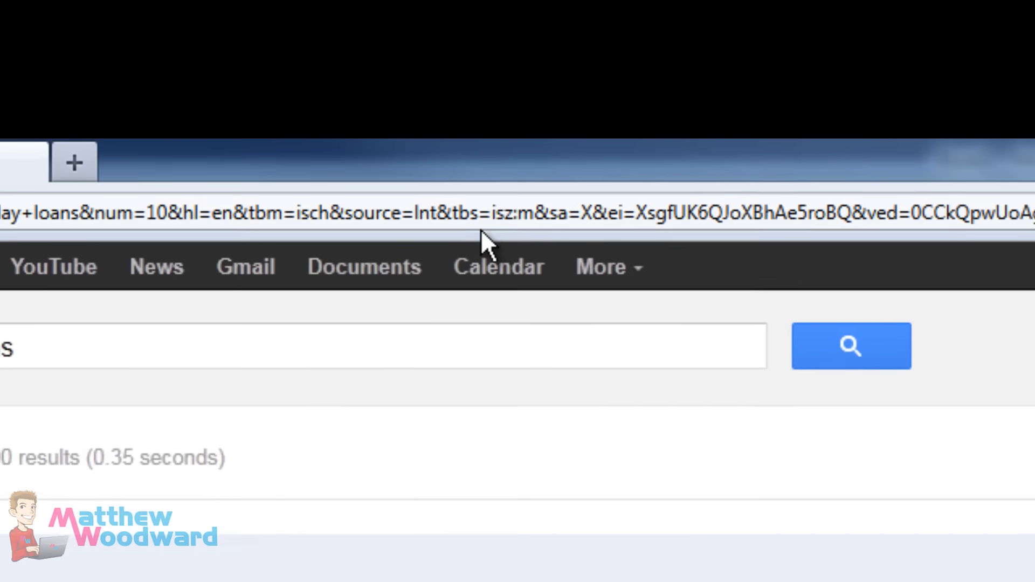
- Change the size parameter in the results URL to isz:s and reload to list small images
left_click(338, 24)
left_click(336, 24)
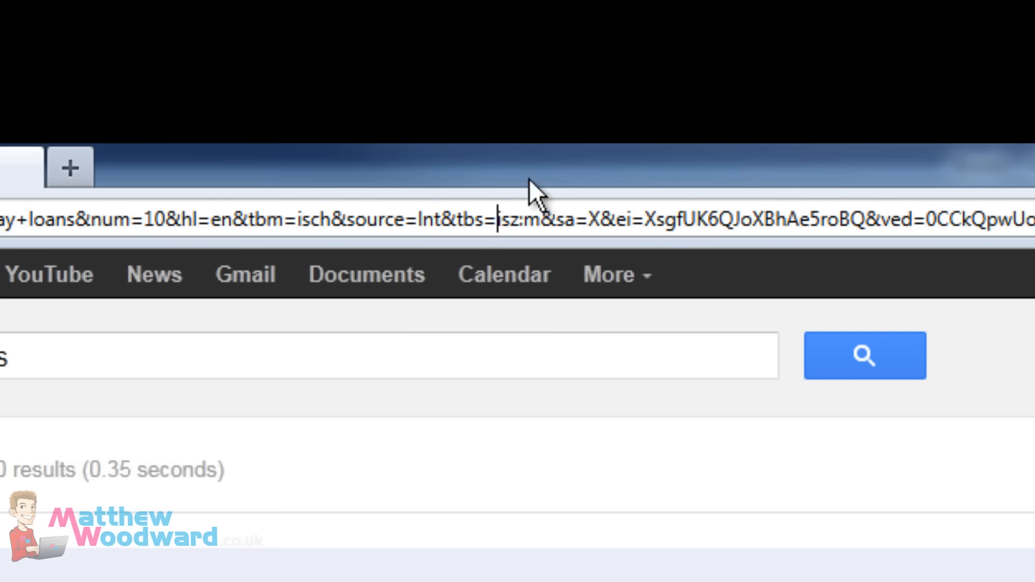
key("shift+Right")
key("shift+Right")
key("shift+Right")
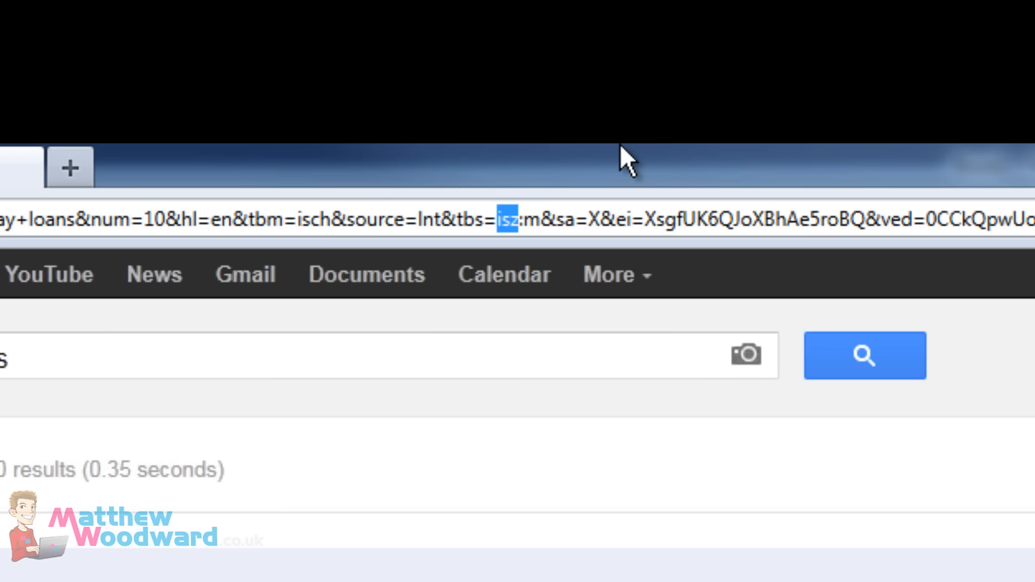
key("Right")
key("Right")
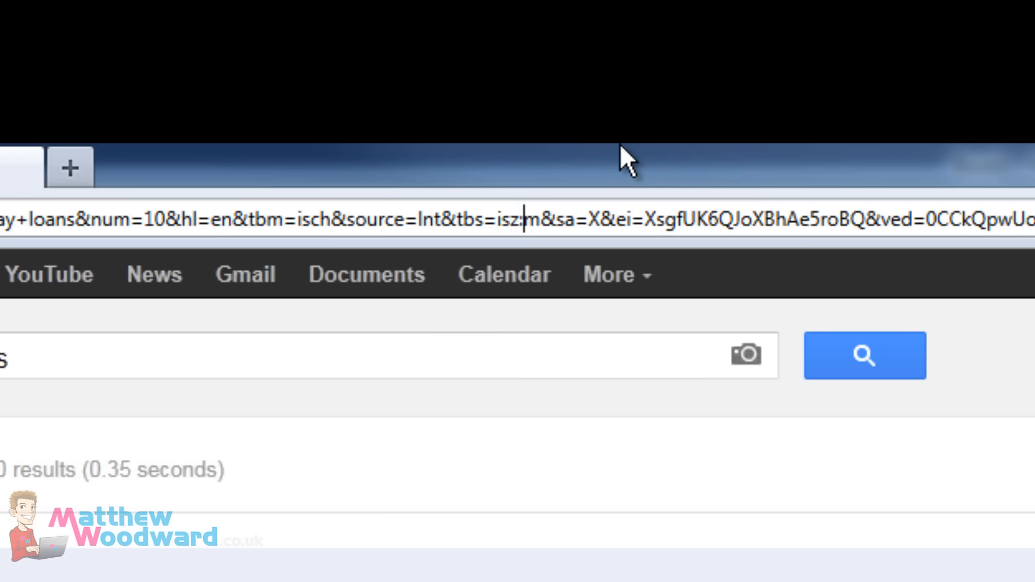
key("Delete")
type("s")
key("Return")
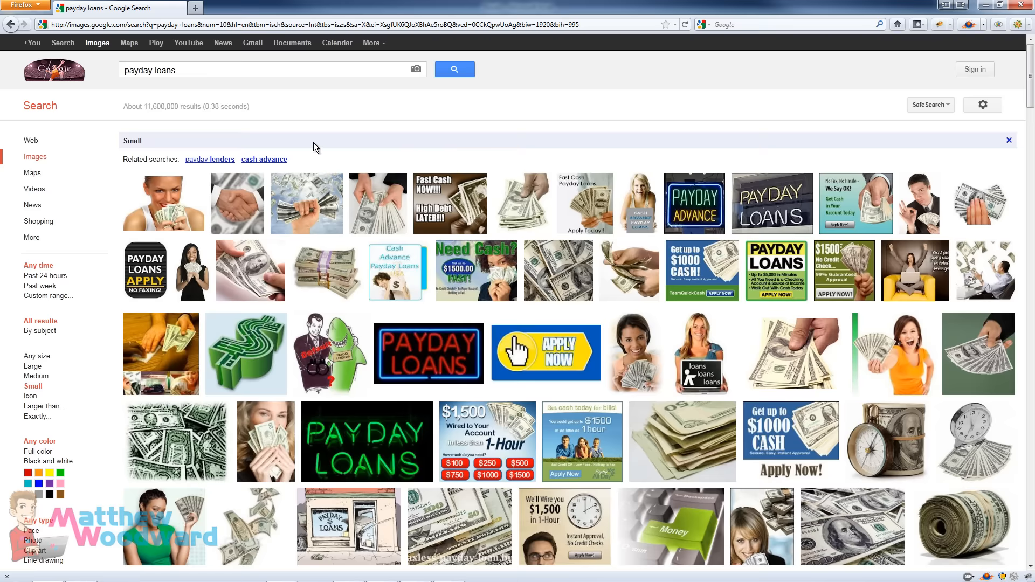
- Open six of the small payday loan images in separate tabs and close the search results
middle_click(174, 195)
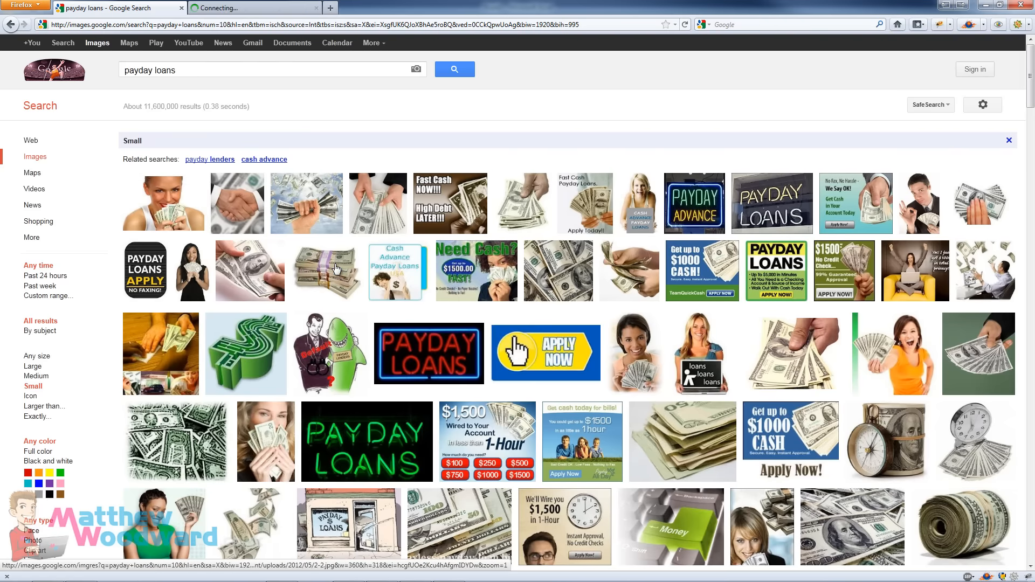
middle_click(336, 269)
middle_click(396, 264)
middle_click(443, 200)
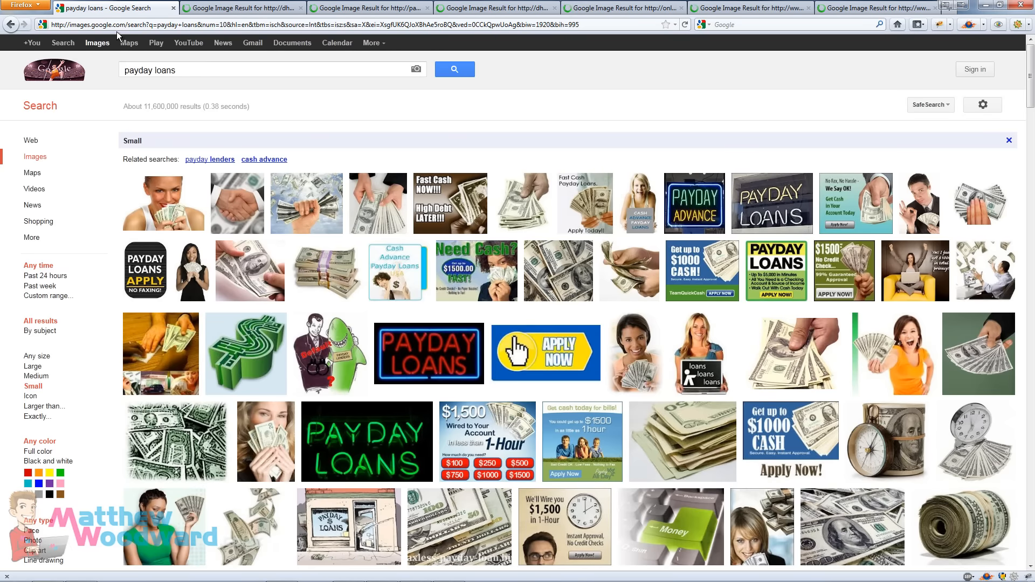
key("ctrl+w")
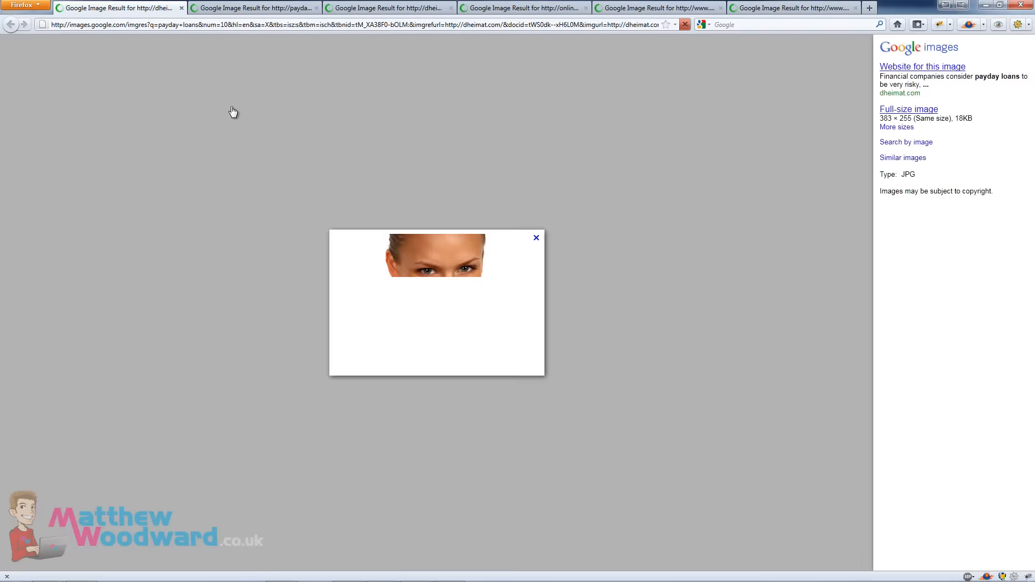
- Open the full-size version of each of the six image results in its own tab
left_click(907, 111)
key("ctrl+Tab")
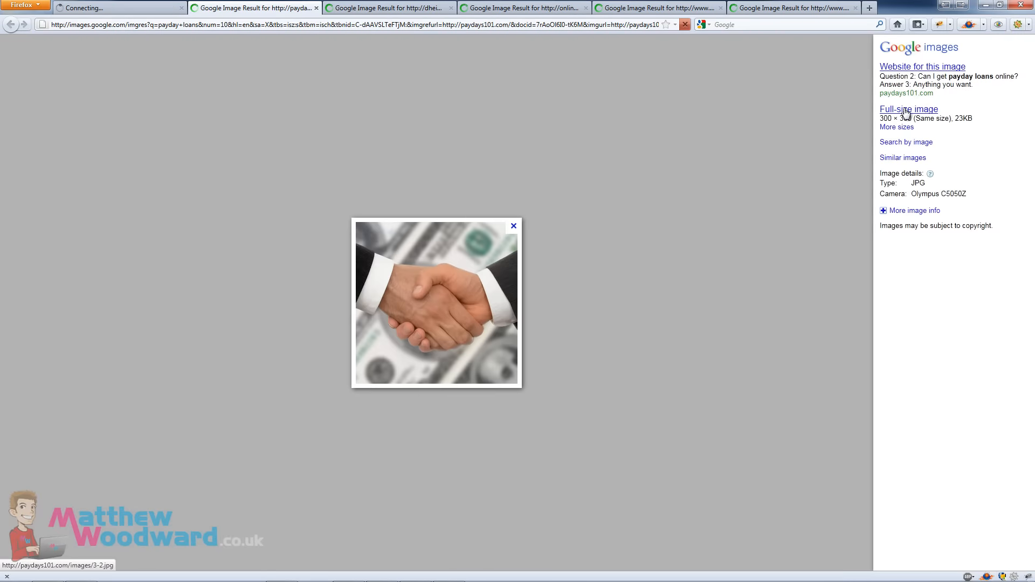
left_click(907, 111)
key("ctrl+Tab")
left_click(907, 110)
key("ctrl+Tab")
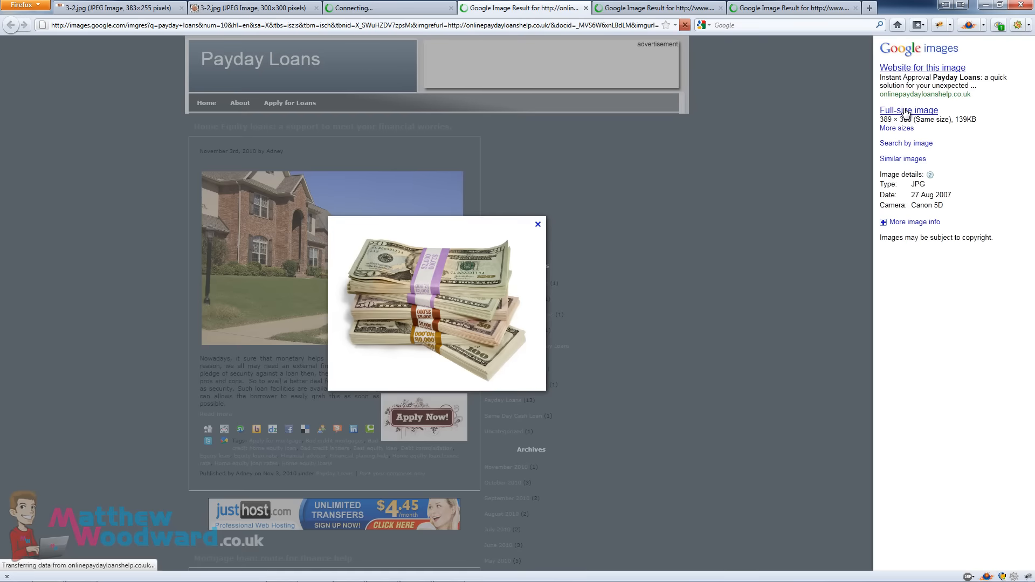
left_click(906, 109)
key("ctrl+Tab")
left_click(906, 110)
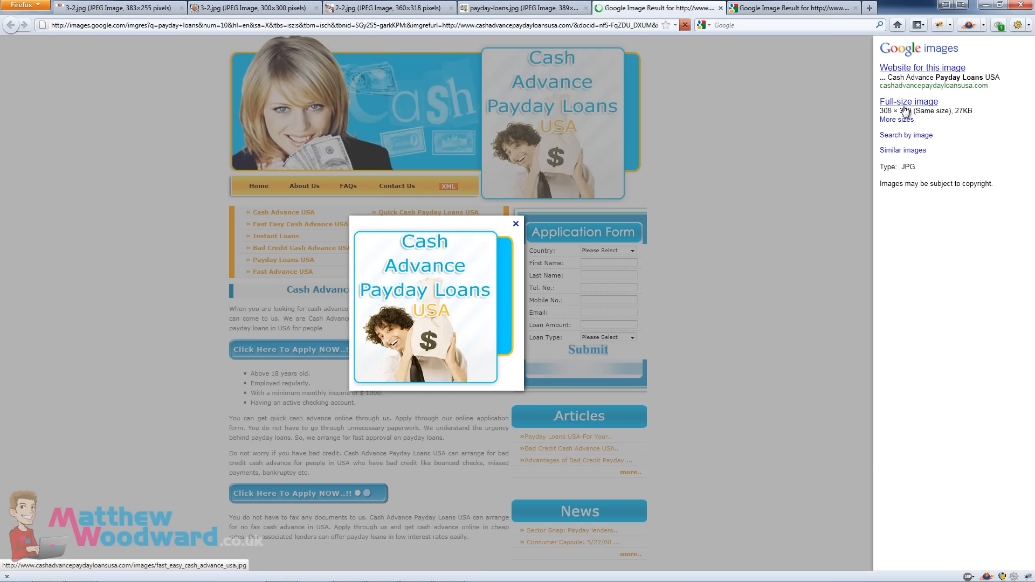
key("ctrl+Tab")
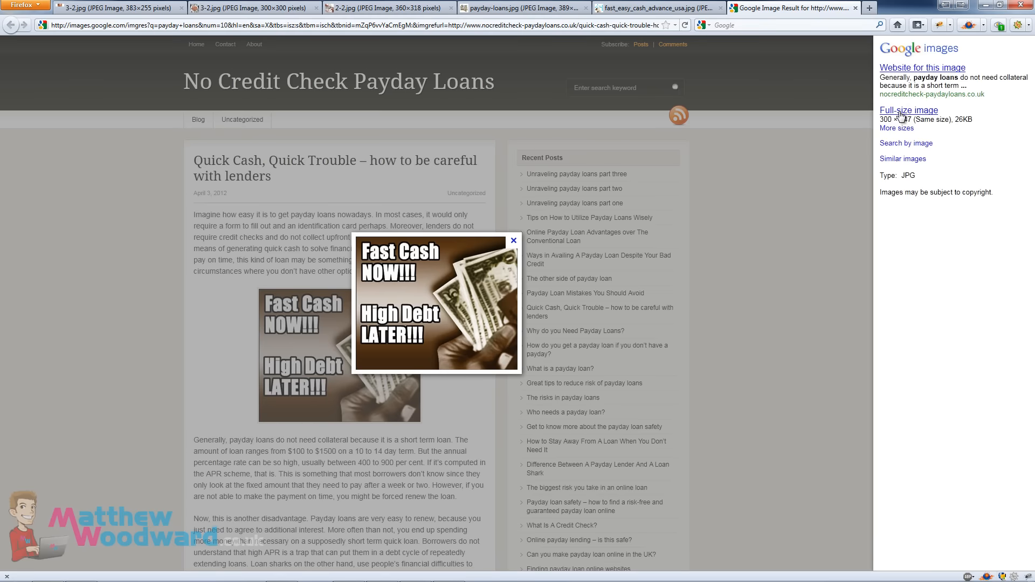
left_click(902, 108)
key("ctrl+Tab")
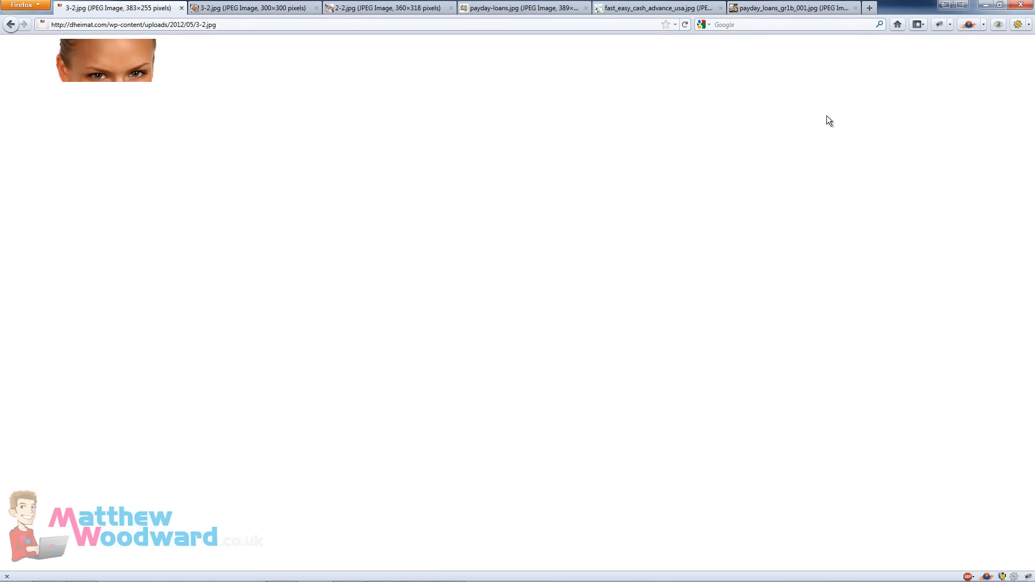
- Look through the six open full-size payday loan images and their direct URLs
key("ctrl+Tab")
key("ctrl+Tab")
key("ctrl+Tab")
key("ctrl+Tab")
key("ctrl+Tab")
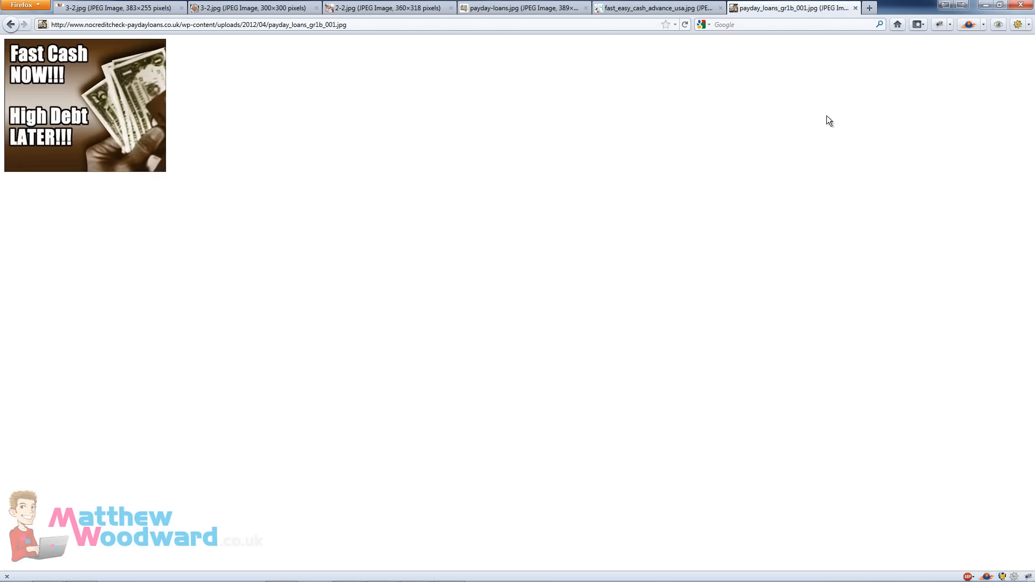
key("ctrl+Tab")
key("ctrl+Tab")
key("ctrl+Tab")
key("ctrl+Tab")
key("ctrl+Tab")
key("ctrl+Tab")
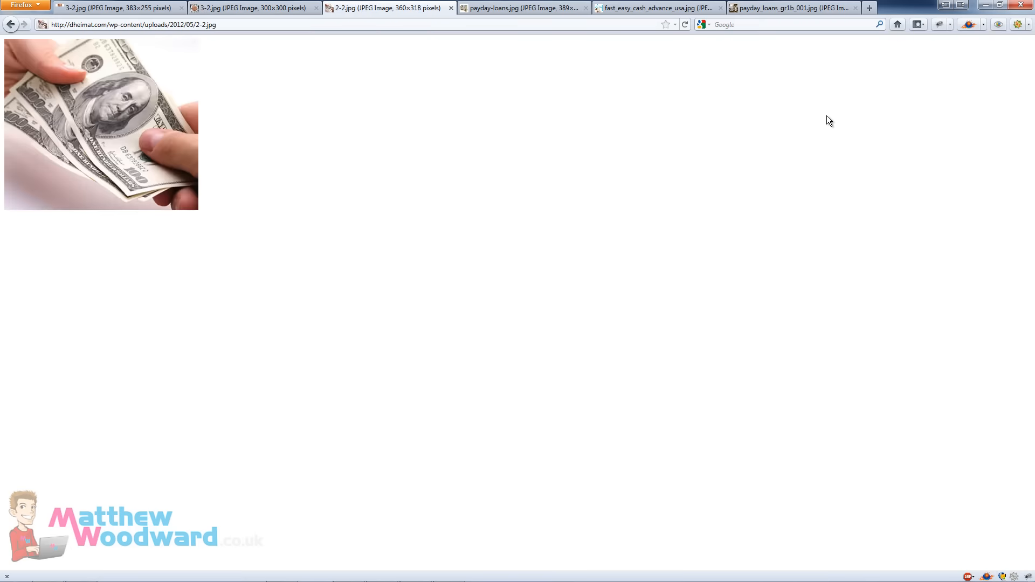
key("ctrl+Tab")
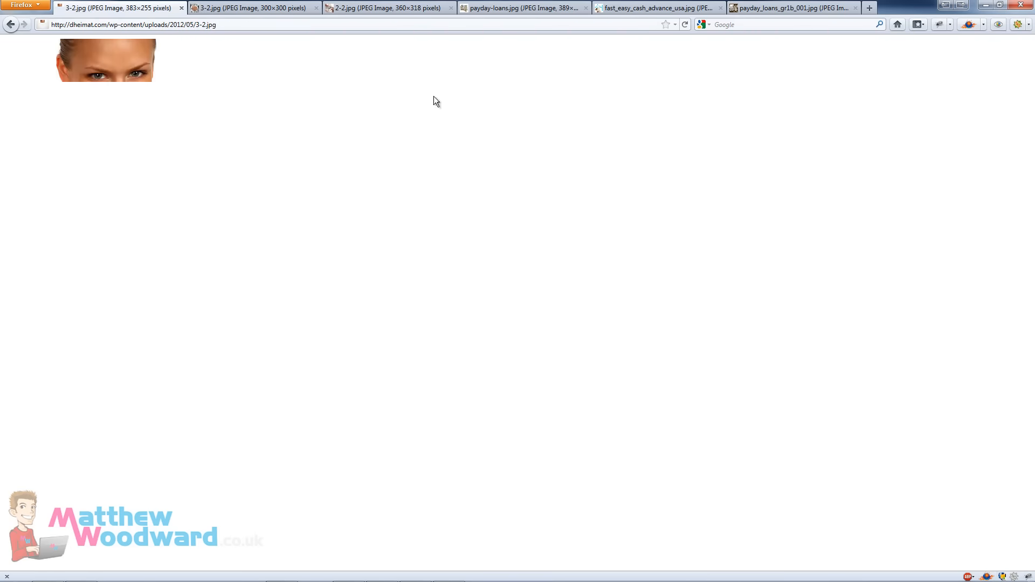
key("ctrl+Tab")
key("ctrl+Tab")
key("ctrl+Tab")
key("ctrl+Tab")
key("ctrl+Tab")
key("ctrl+Tab")
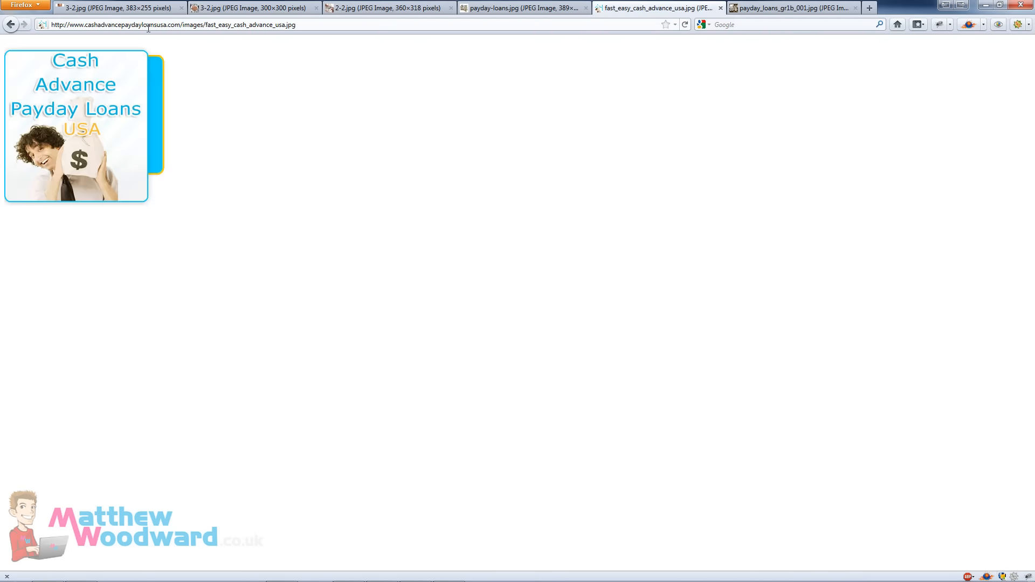
key("ctrl+Tab")
key("ctrl+Tab")
key("ctrl+Tab")
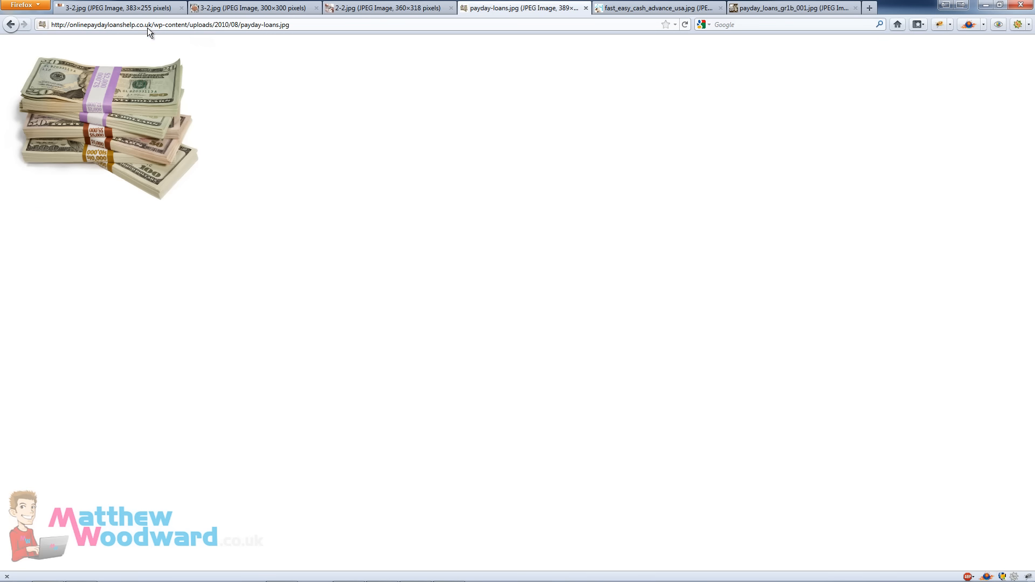
- Copy all open image addresses as plain text with URL Lister and paste them into the blank Excel workbook from cell A1
key("alt")
left_click(183, 5)
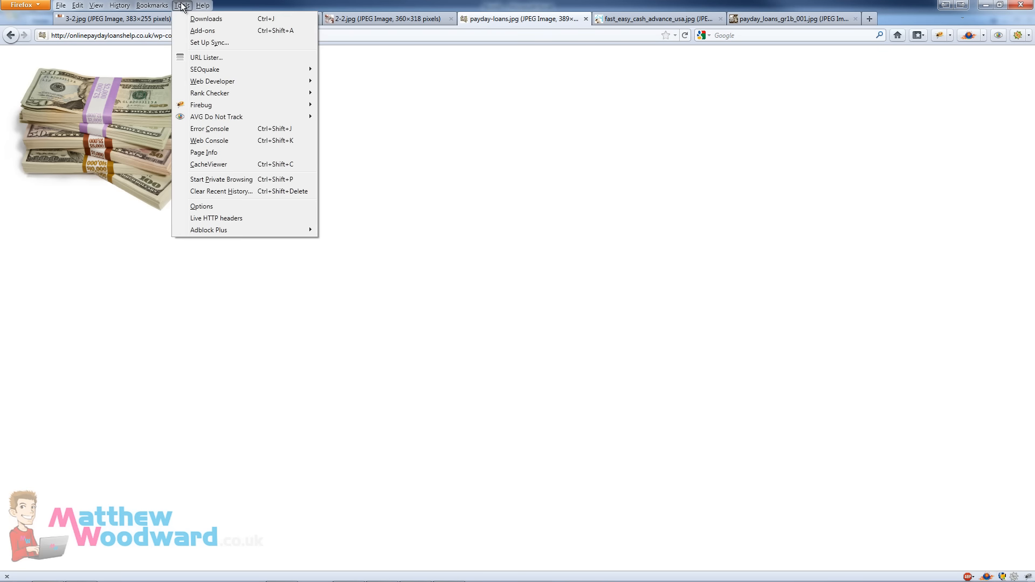
left_click(211, 60)
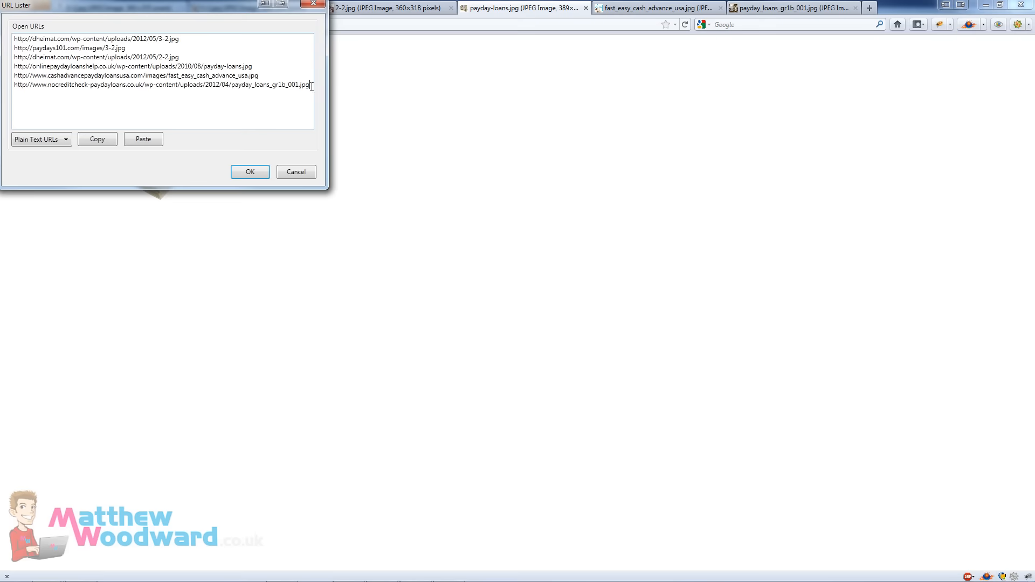
left_click_drag(306, 86, 2, 37)
left_click(109, 140)
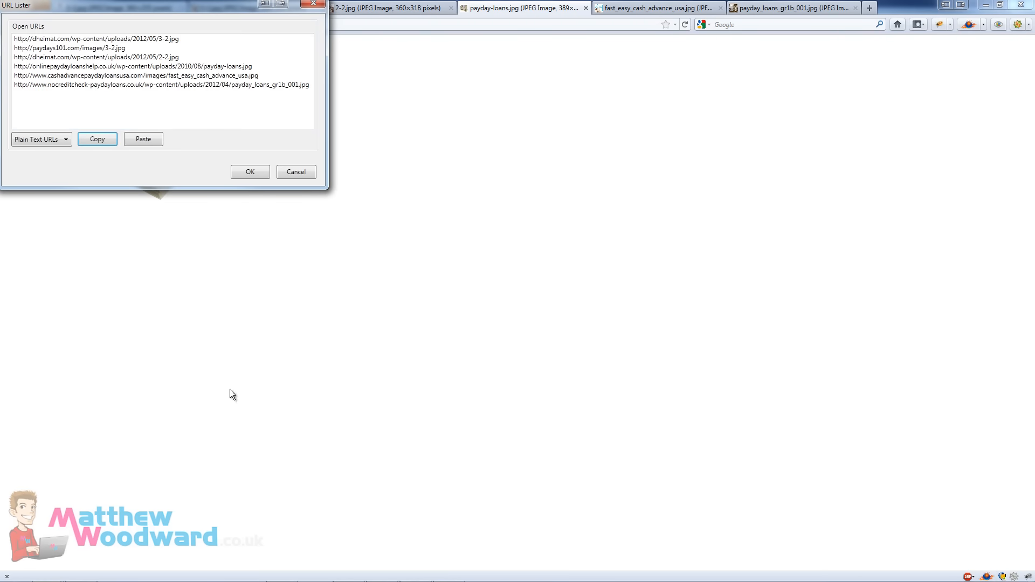
left_click(284, 572)
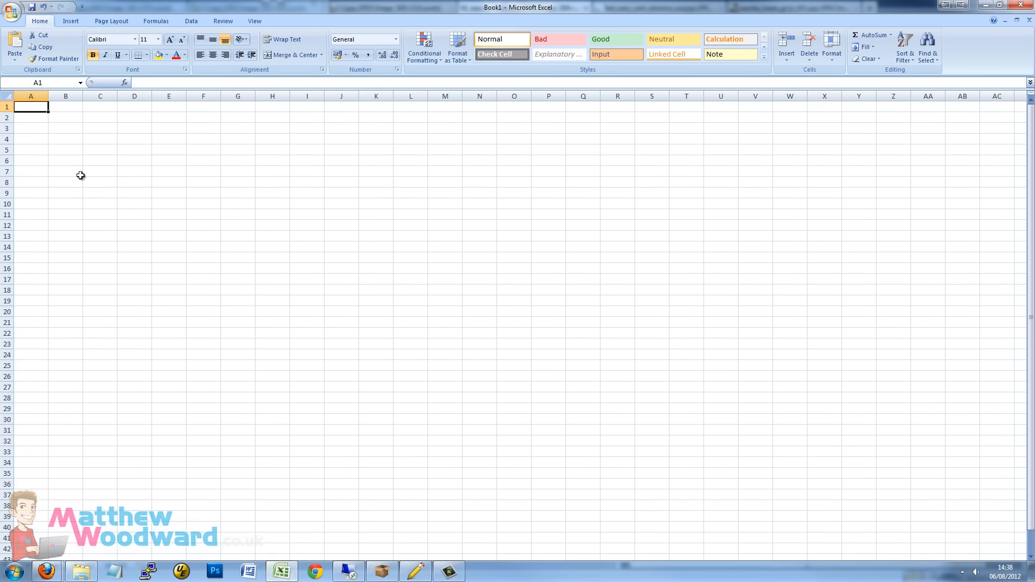
key("ctrl+v")
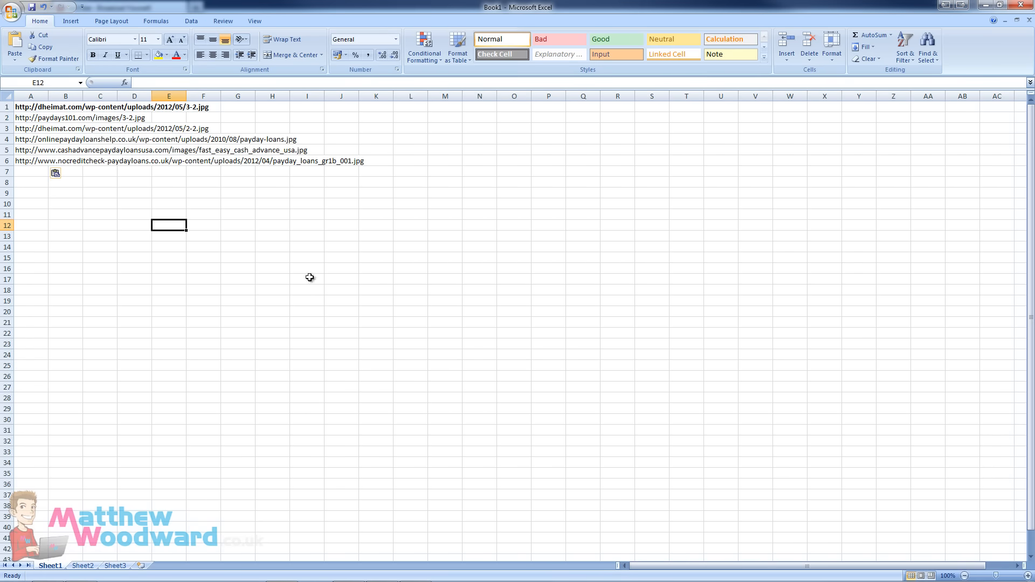
- Switch to YouTube in Firefox and search for "payday loans"
key("alt+Tab")
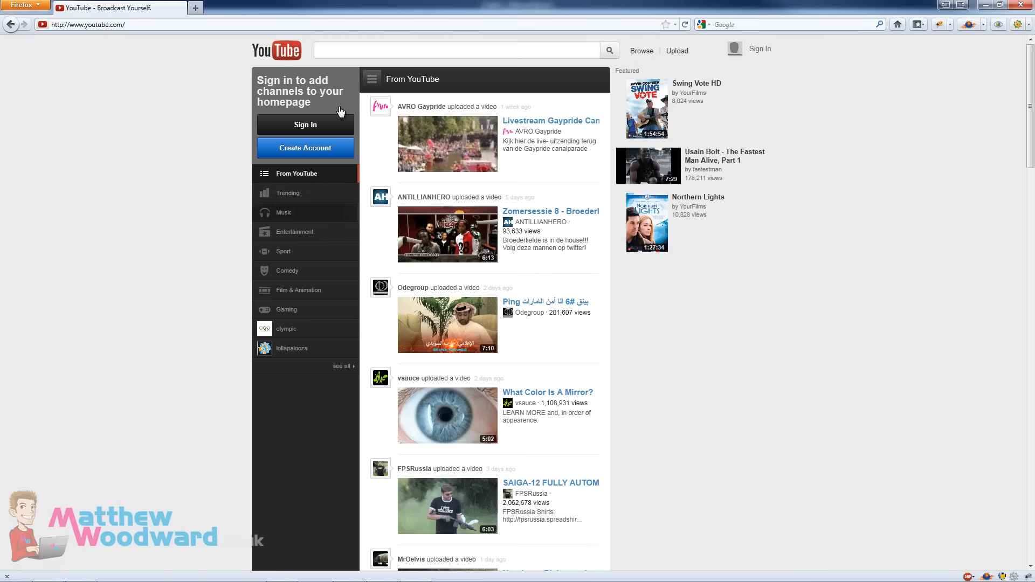
left_click(360, 51)
type("payday loans")
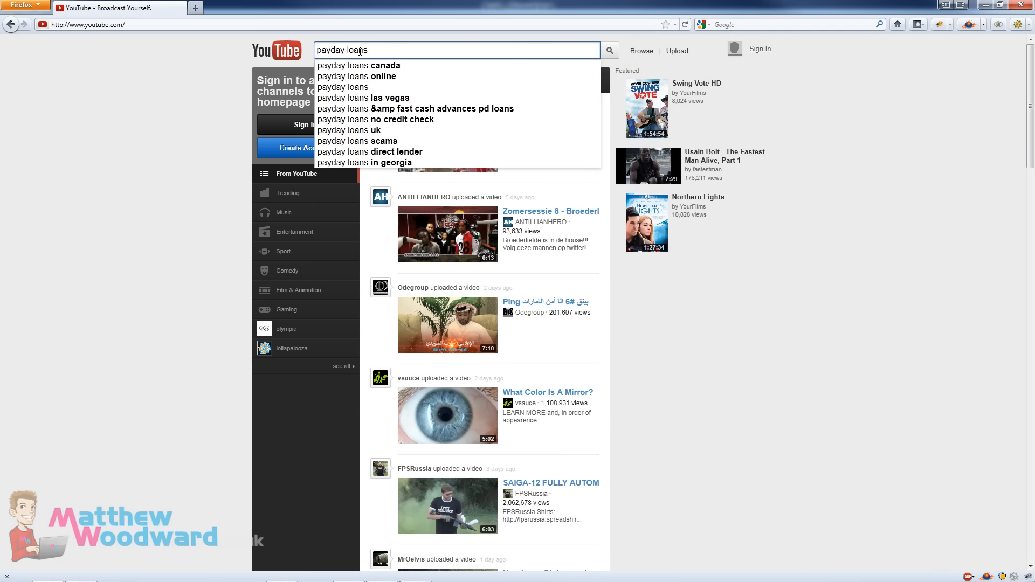
key("Return")
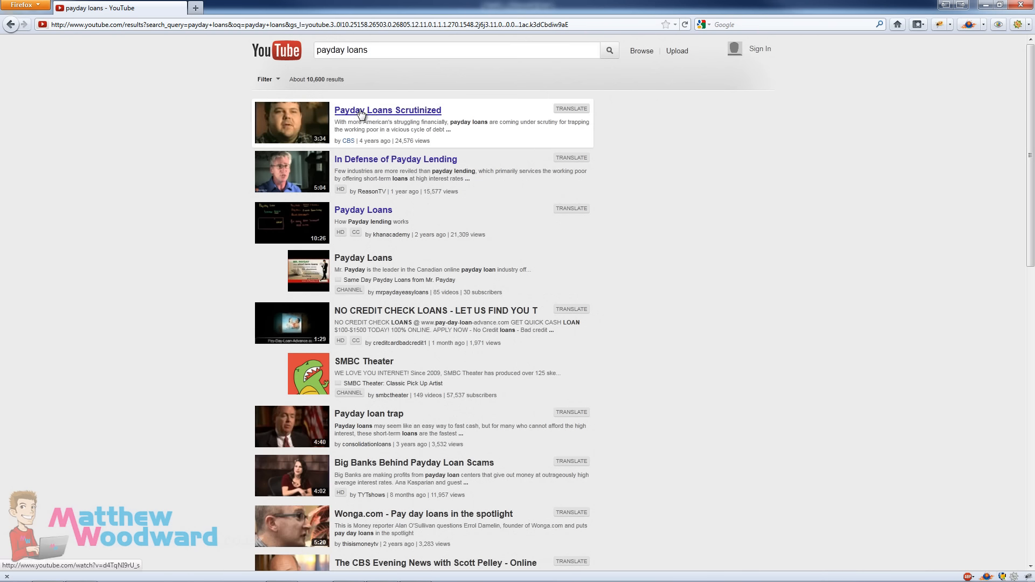
- Open Payday Loans Scrutinized, In Defense of Payday Lending and the khanacademy Payday Loans video in separate tabs, and pause Payday Loans Scrutinized
middle_click(361, 112)
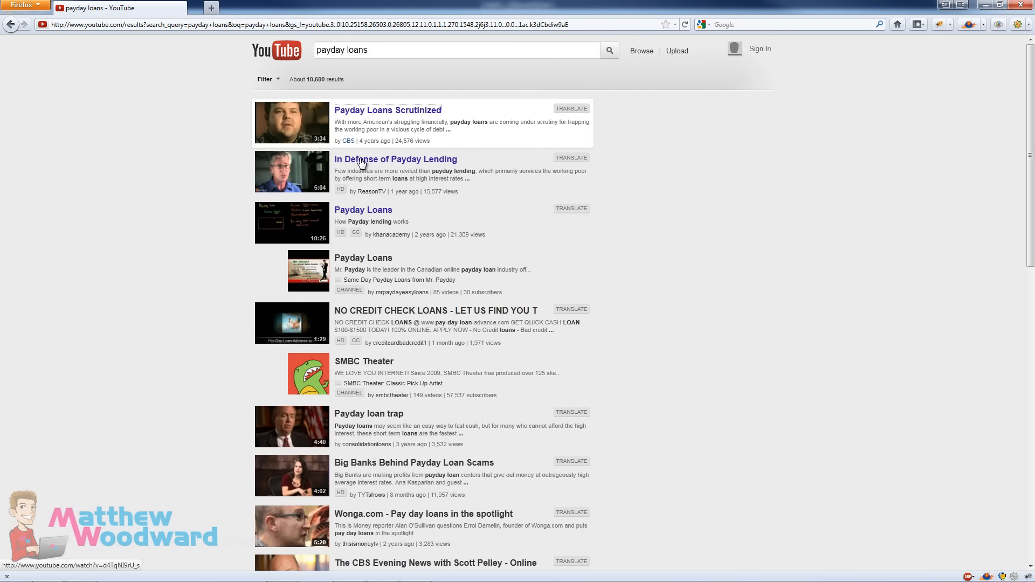
middle_click(361, 160)
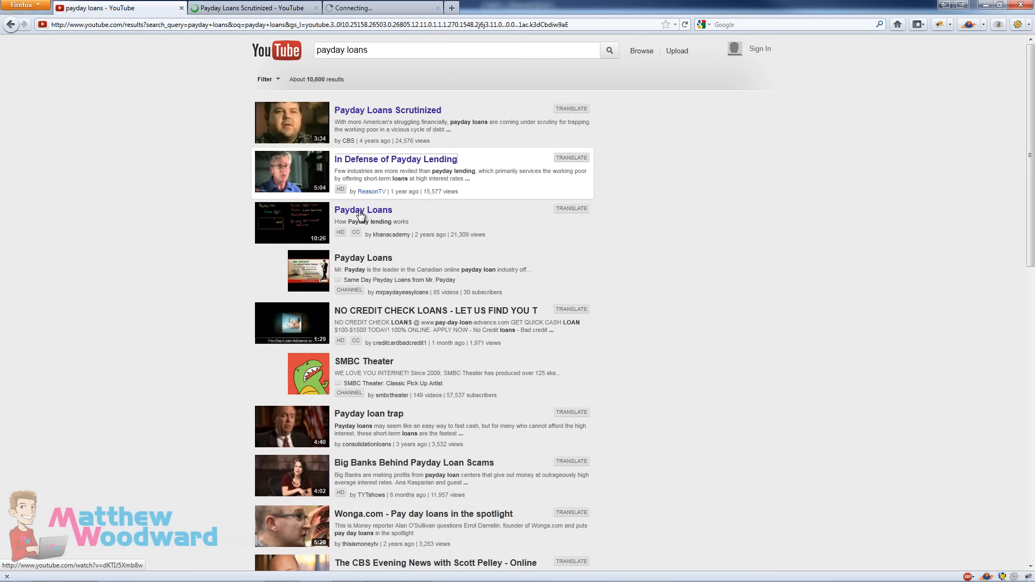
middle_click(360, 212)
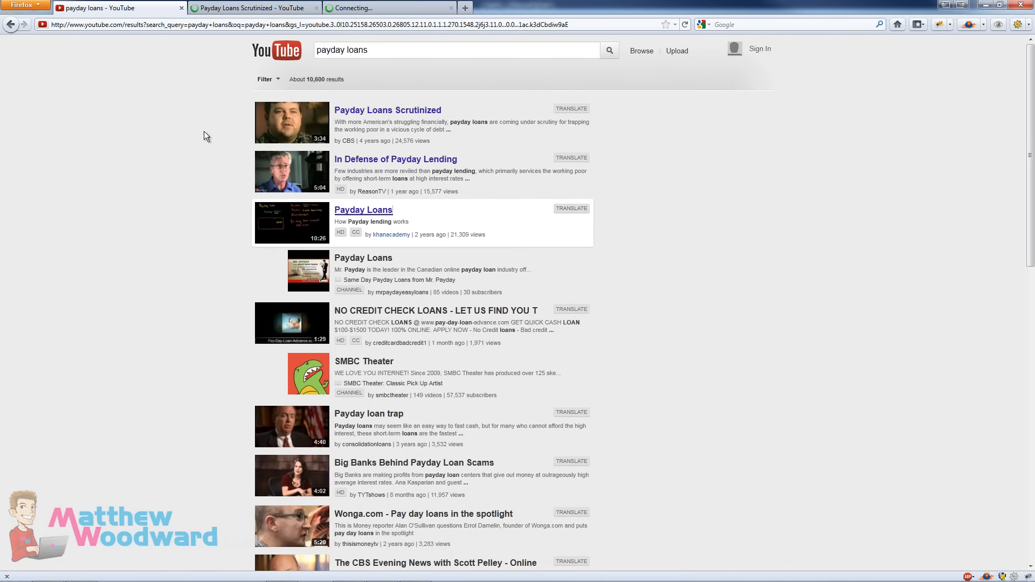
left_click(270, 9)
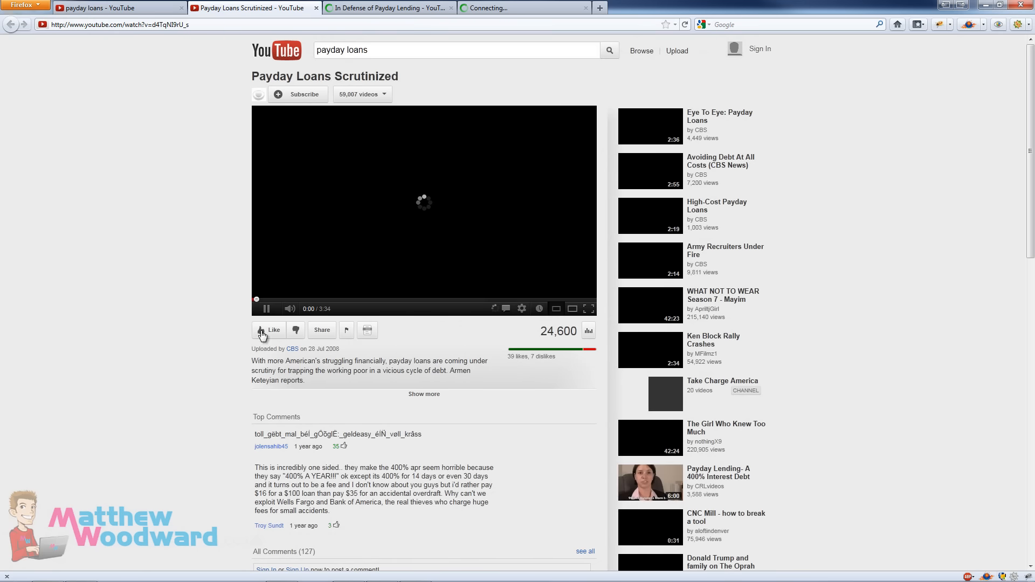
left_click(268, 309)
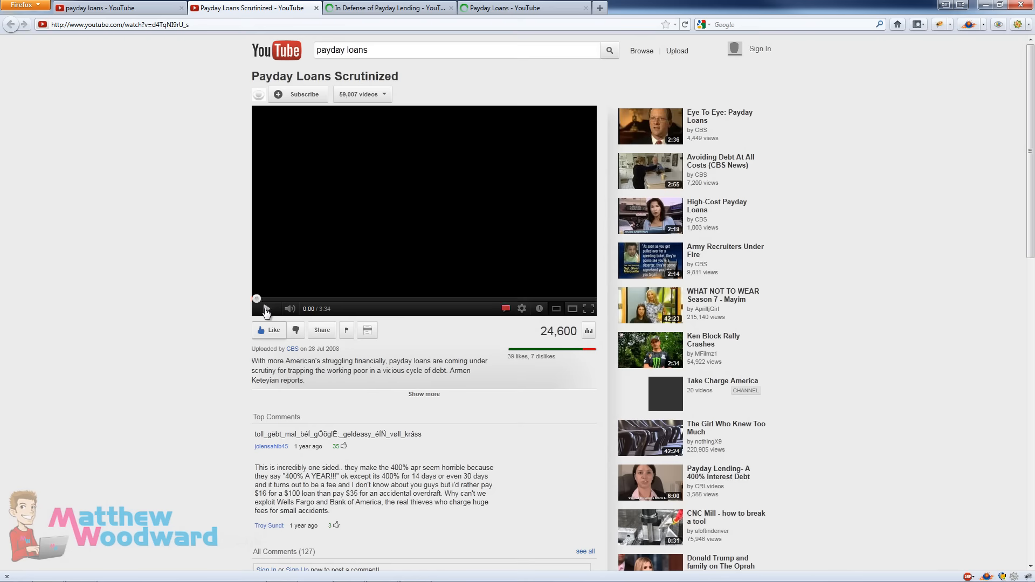
- Pause the In Defense of Payday Lending and khanacademy Payday Loans videos in their tabs
left_click(396, 6)
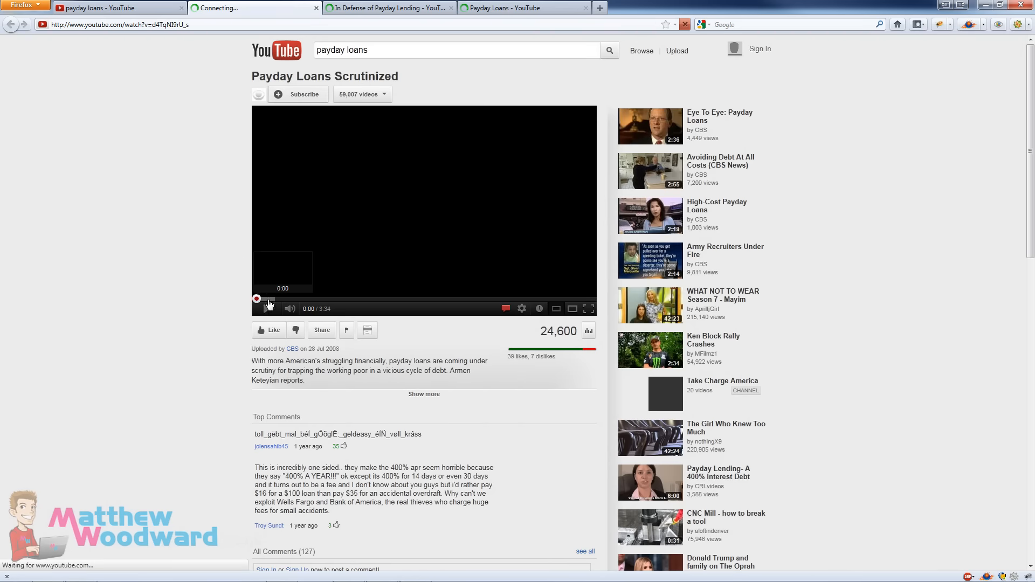
left_click(267, 310)
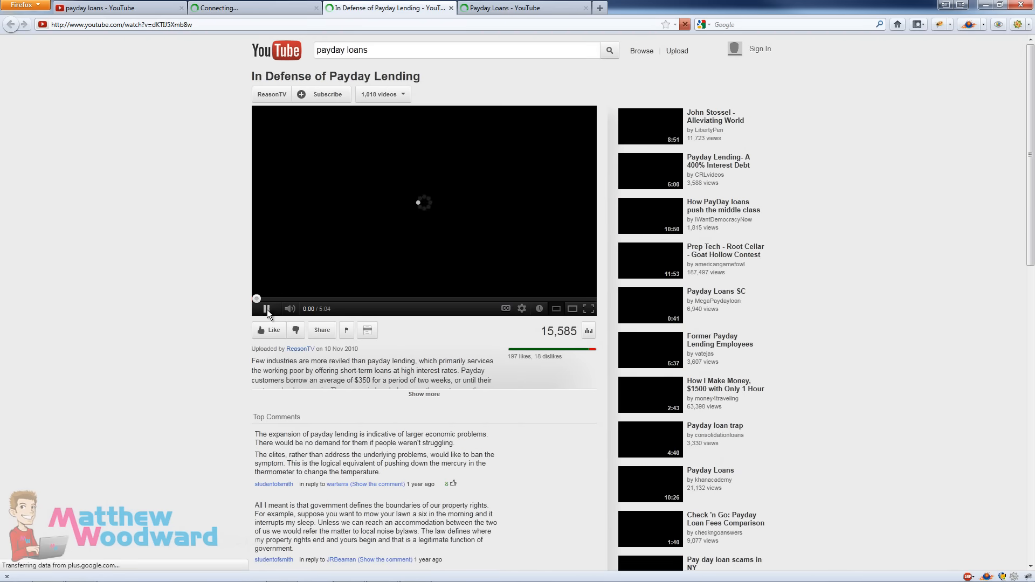
left_click(527, 6)
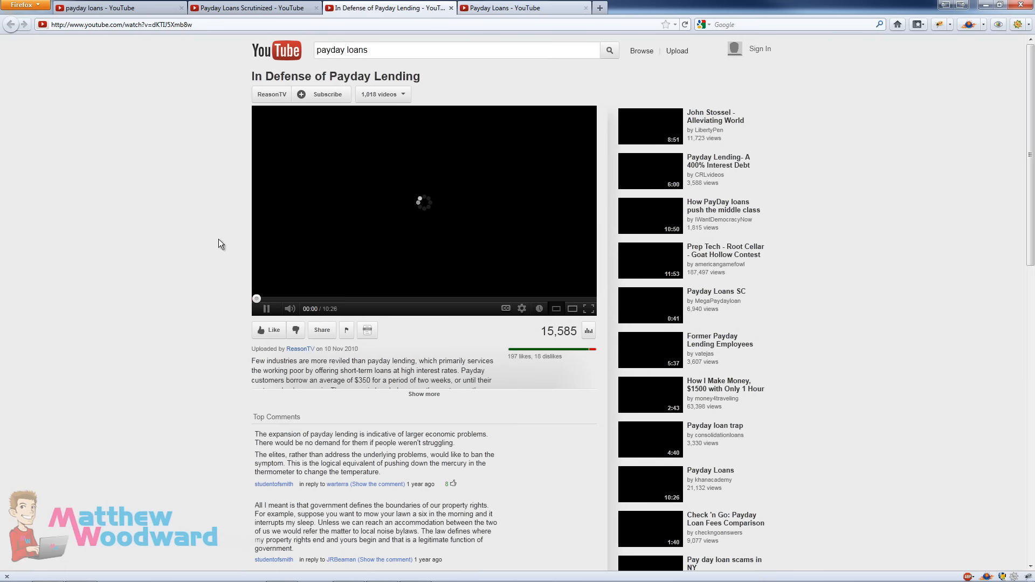
- List the addresses of all open tabs with URL Lister and copy only the three YouTube video URLs
left_click(144, 10)
key("alt")
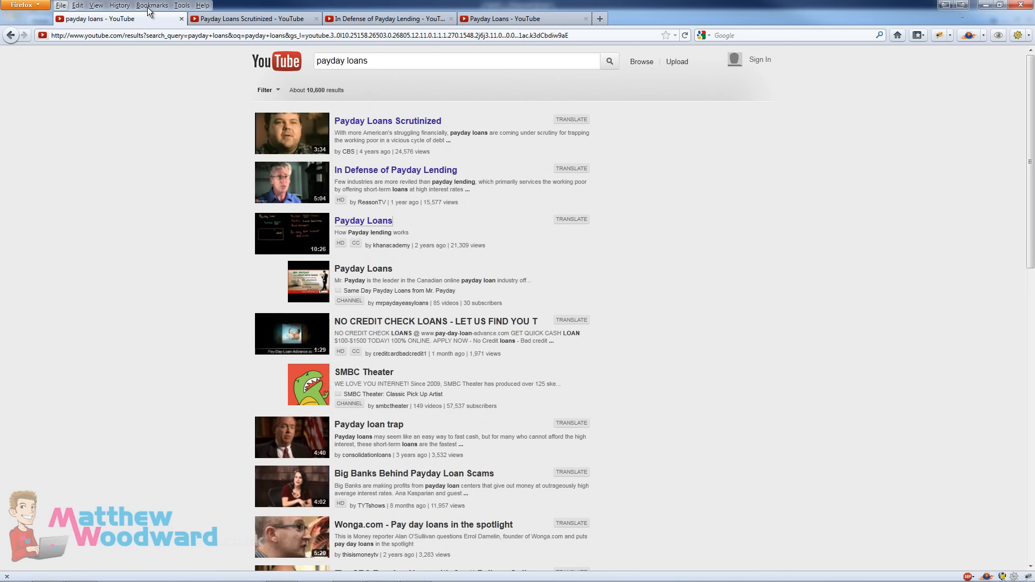
left_click(181, 5)
left_click(195, 61)
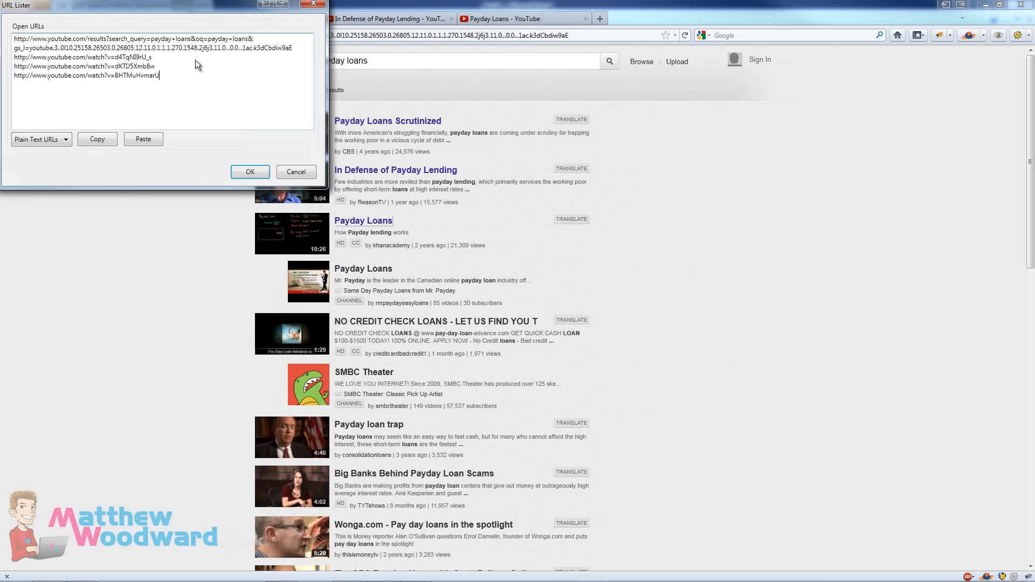
left_click_drag(166, 77, 11, 59)
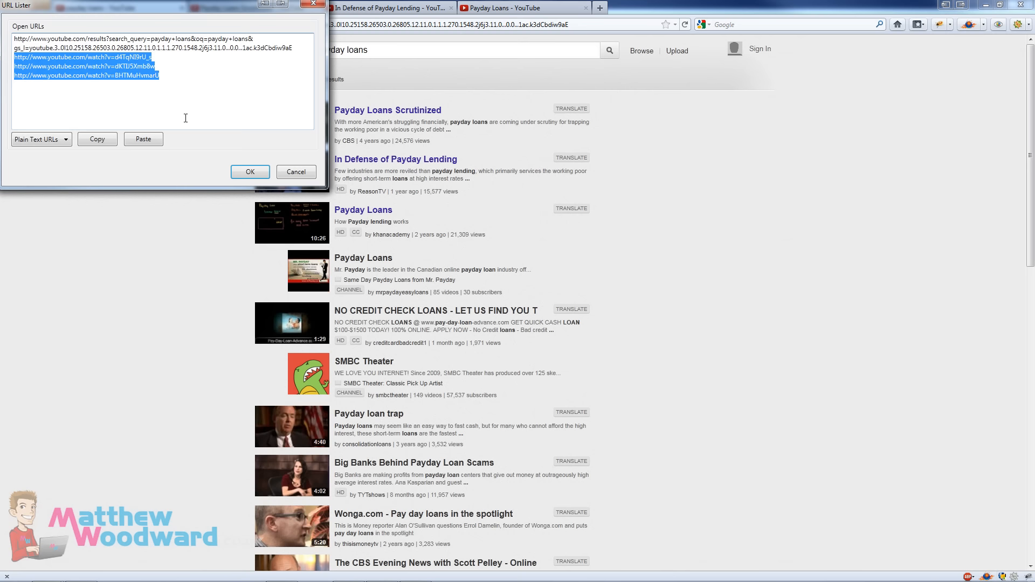
- Switch to the Excel workbook and paste the three video URLs into Sheet2 from cell A1
mouse_move(219, 567)
left_click(281, 577)
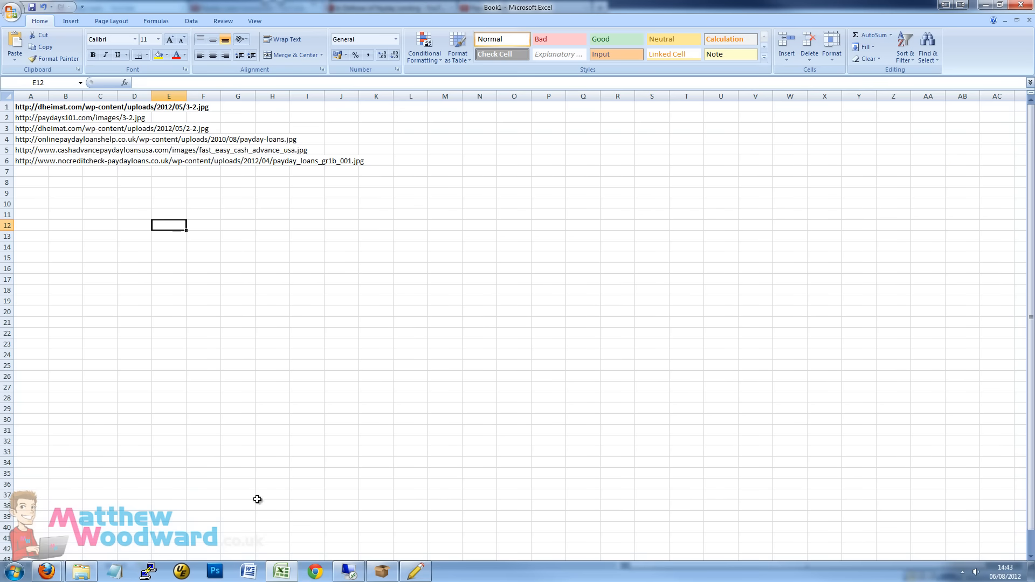
left_click(83, 565)
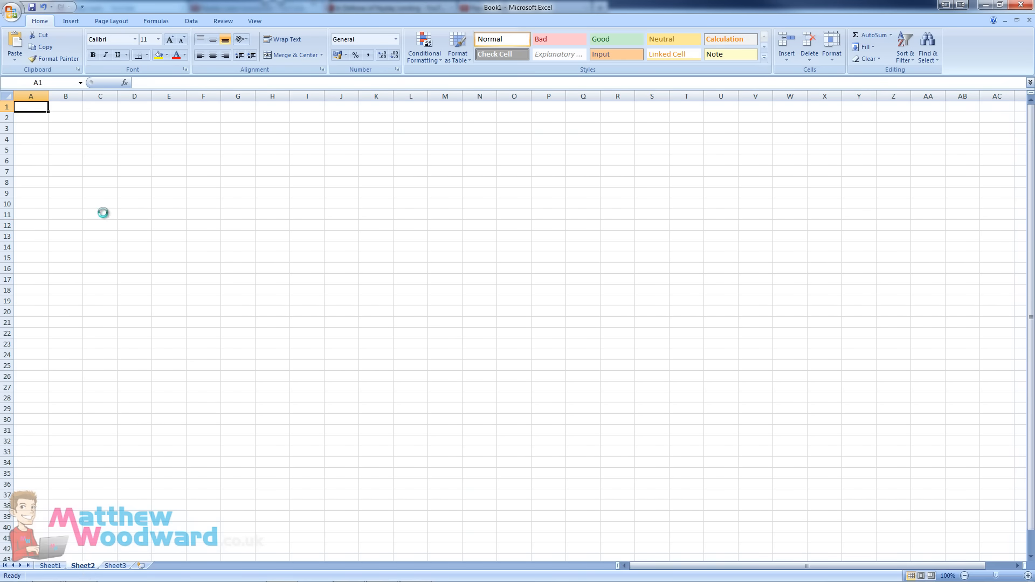
type("http://www.youtube.com/watch?v=d4TqNI9rU_s http://www.youtube.com/watch?v=dKTlJ5Xmb8w http://www.youtube.com/watch?v=BHTMuHvmarU")
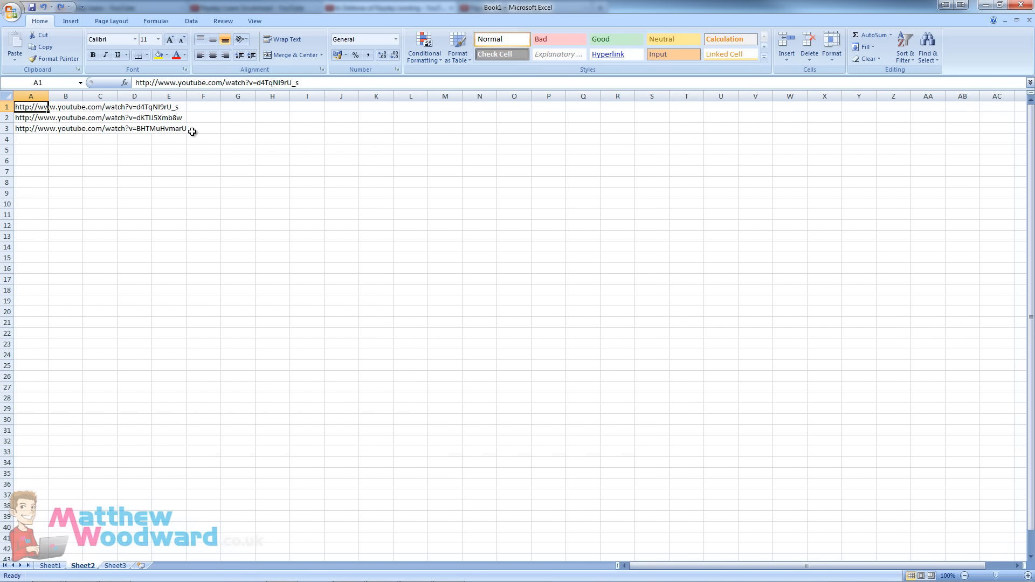
- Switch back to Firefox and display the embed code of the In Defense of Payday Lending video
mouse_move(116, 579)
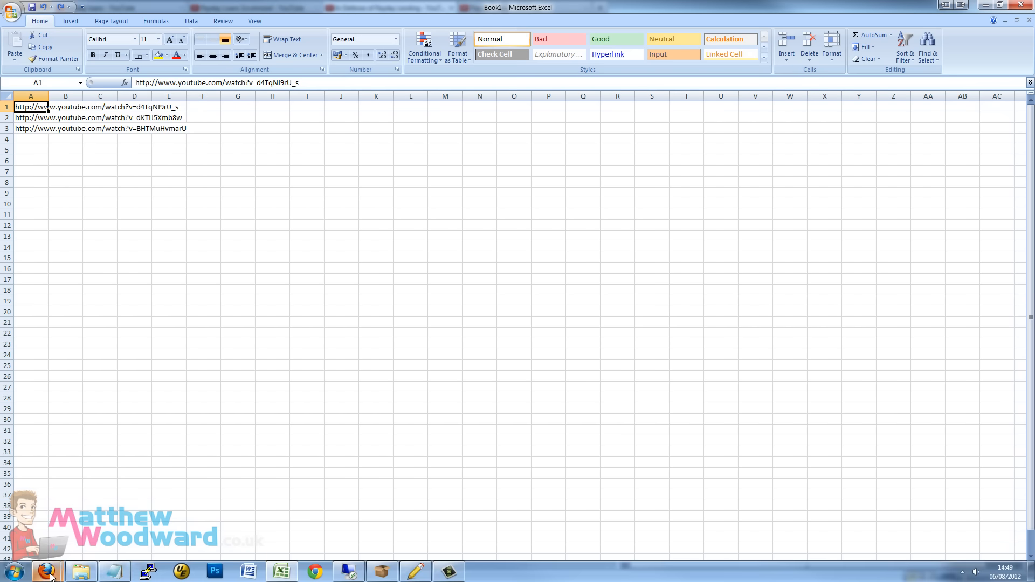
mouse_move(47, 573)
left_click(95, 507)
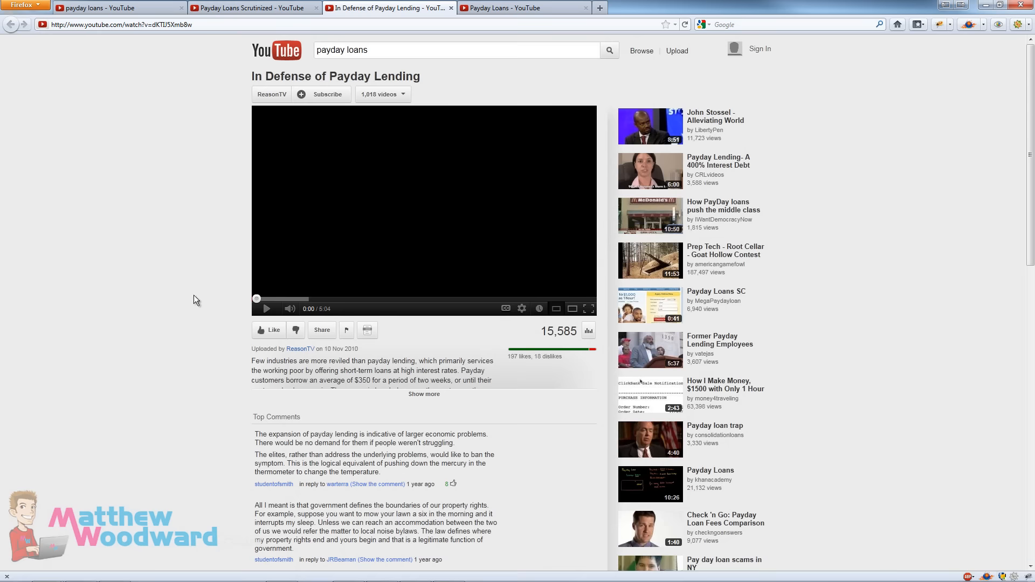
left_click(330, 339)
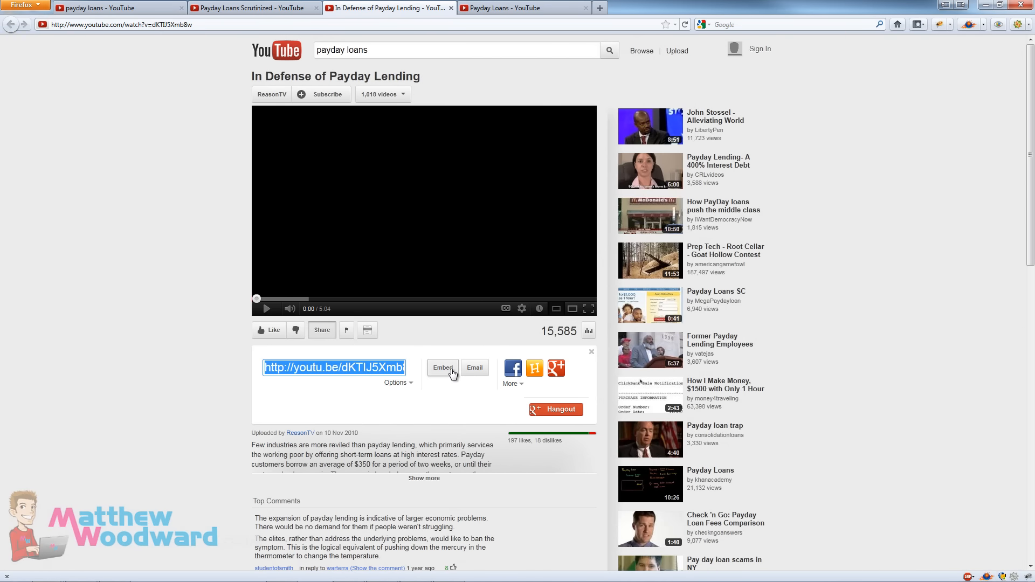
left_click(443, 369)
scroll(207, 367, "down", 2)
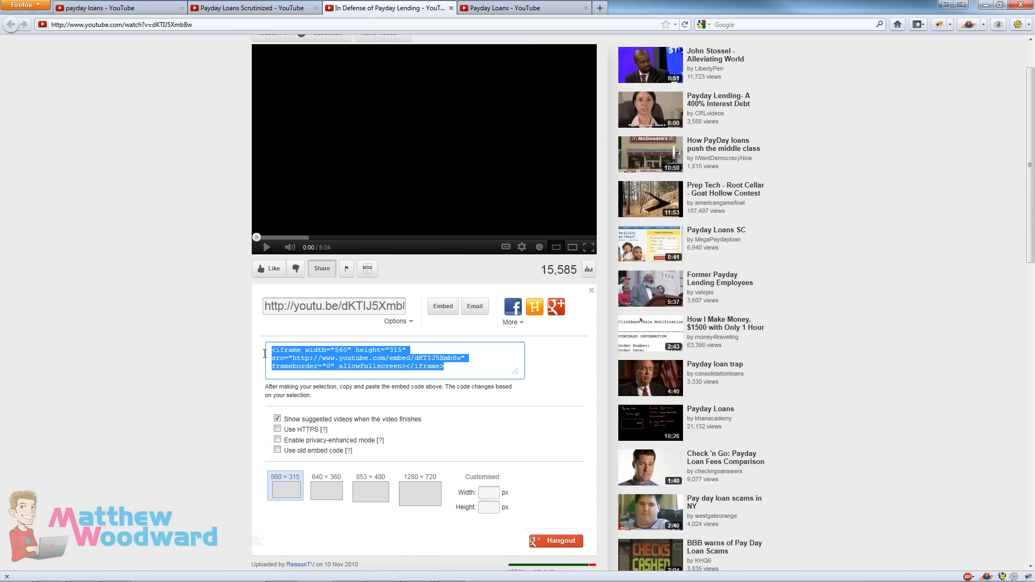
- Switch the video to the old embed code, set a custom width of 400 px, and copy the code
left_click(278, 451)
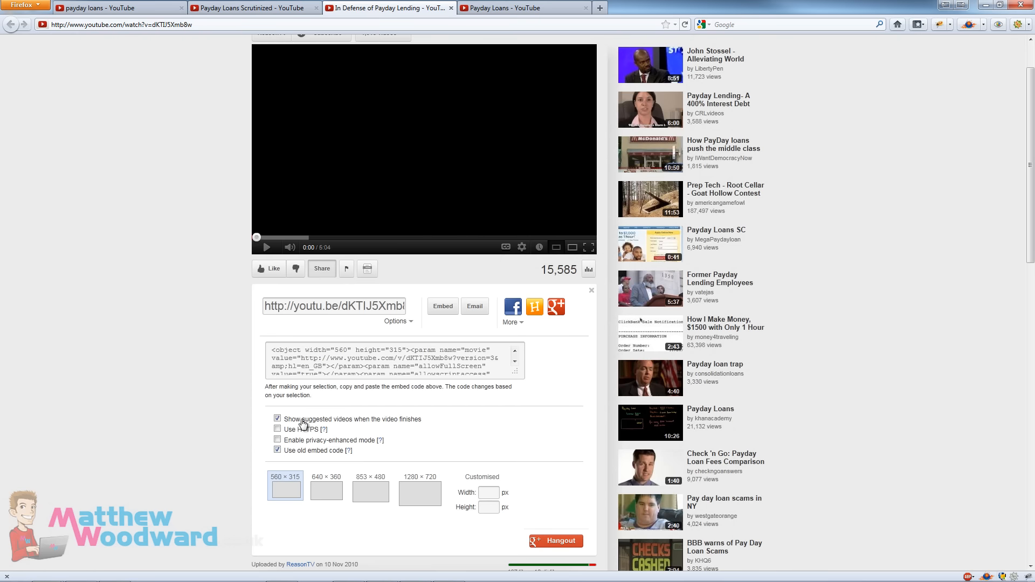
left_click(489, 492)
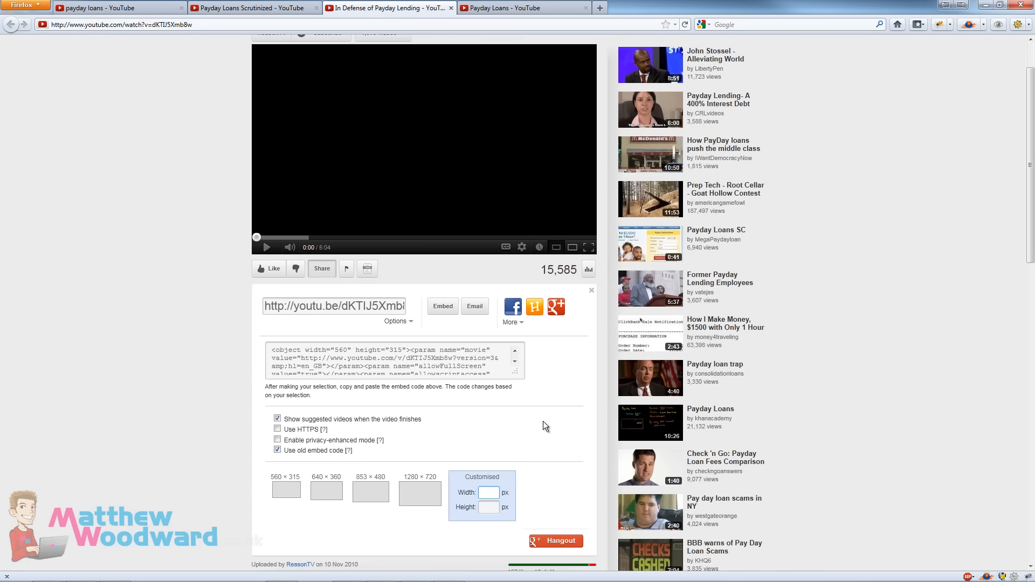
type("400")
left_click(418, 360)
key("ctrl+c")
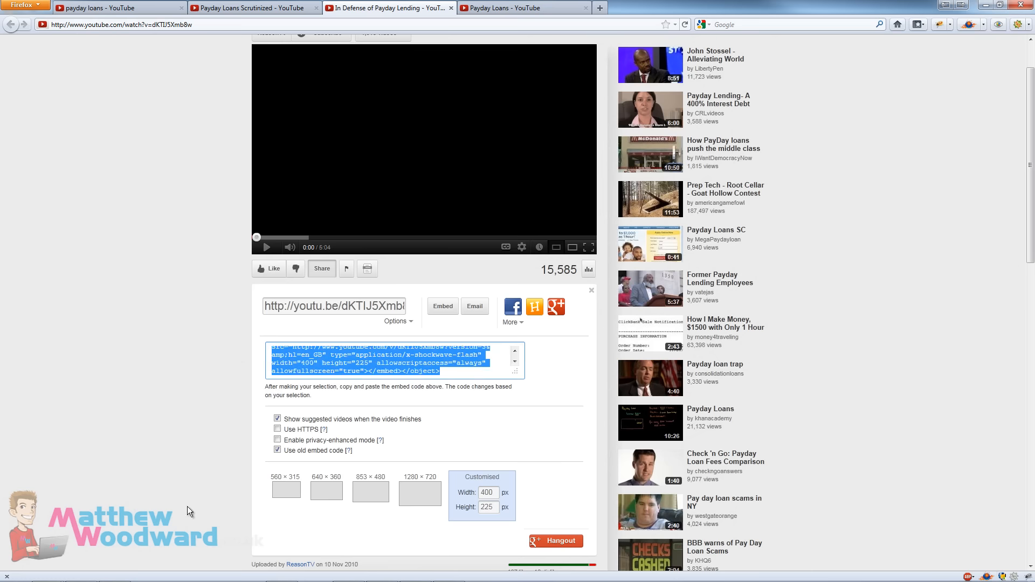
- Paste the embed code into the blank Notepad document and highlight the video ID in it
left_click(116, 573)
key("ctrl+v")
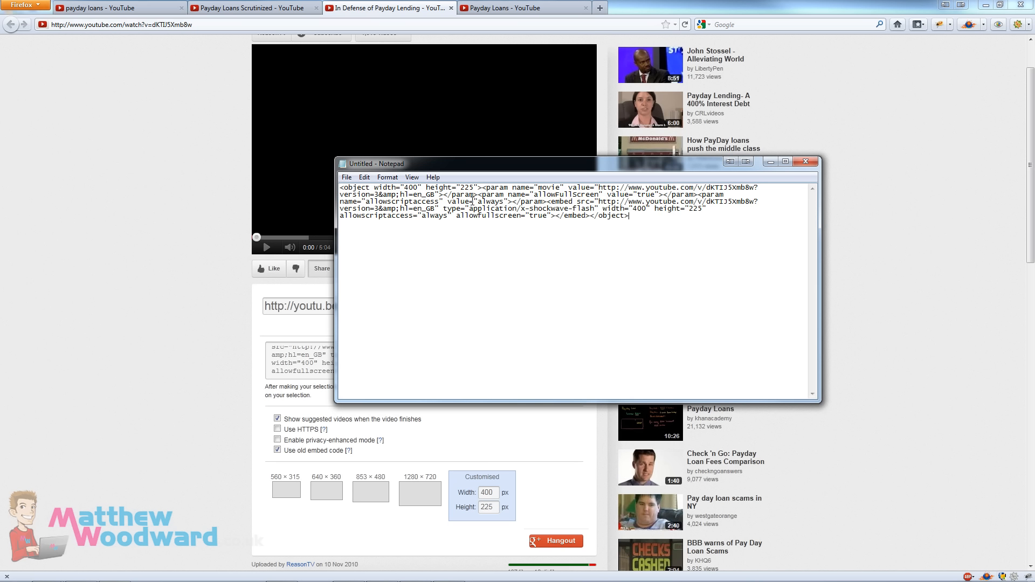
left_click_drag(707, 187, 755, 204)
left_click(281, 573)
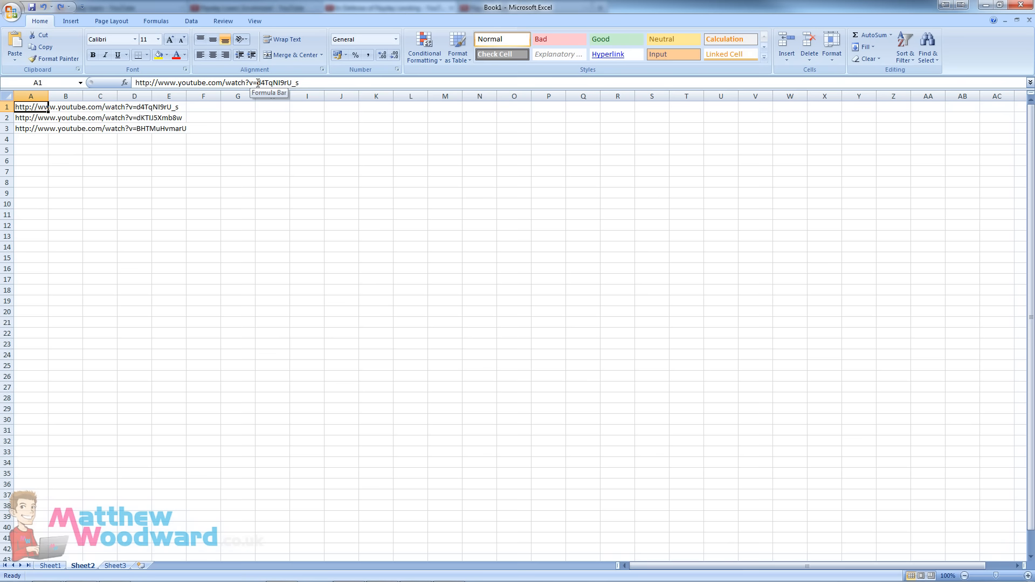
left_click_drag(258, 83, 125, 82)
key("Return")
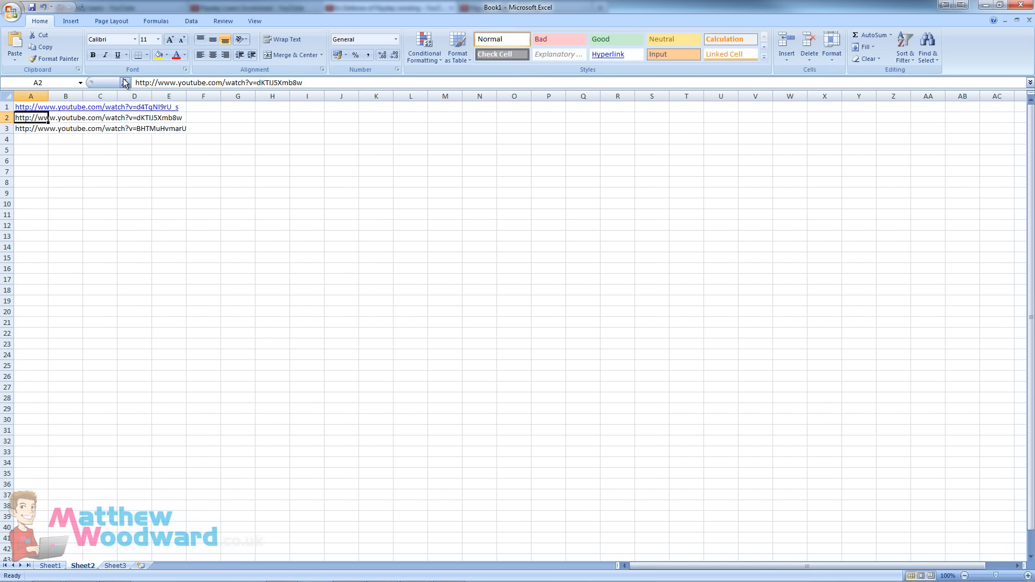
key("ctrl+f")
left_click(463, 340)
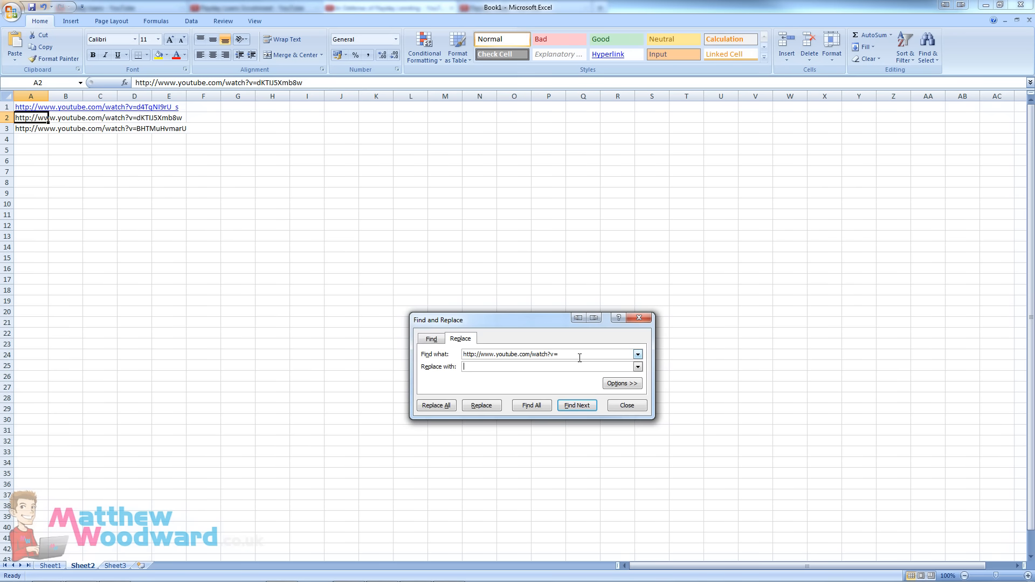
left_click_drag(581, 357, 607, 355)
left_click(448, 406)
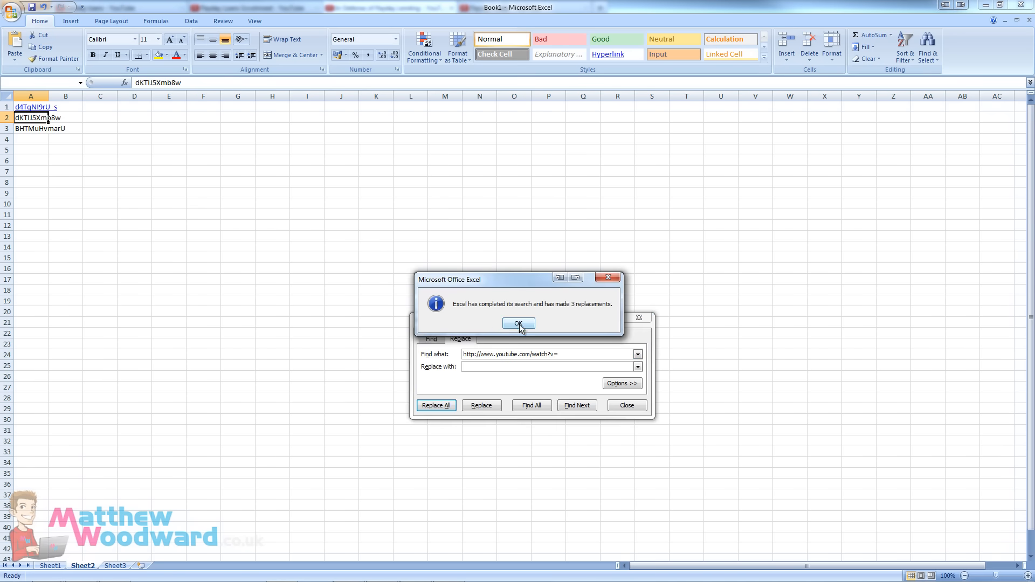
left_click(519, 324)
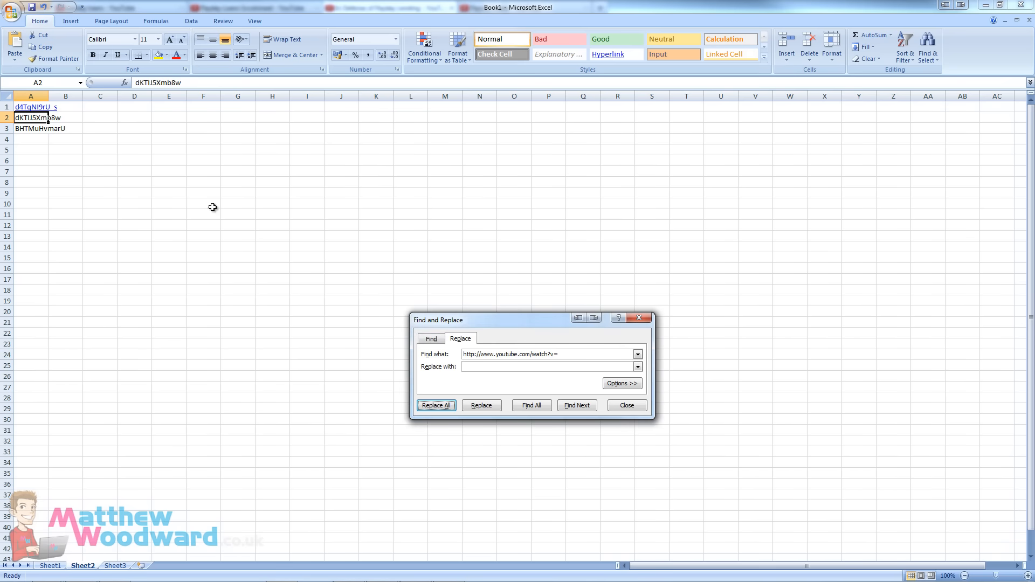
left_click(628, 406)
- Select the embed code before the first video ID in Notepad, and move Excel's video ID column from A to B
mouse_move(81, 581)
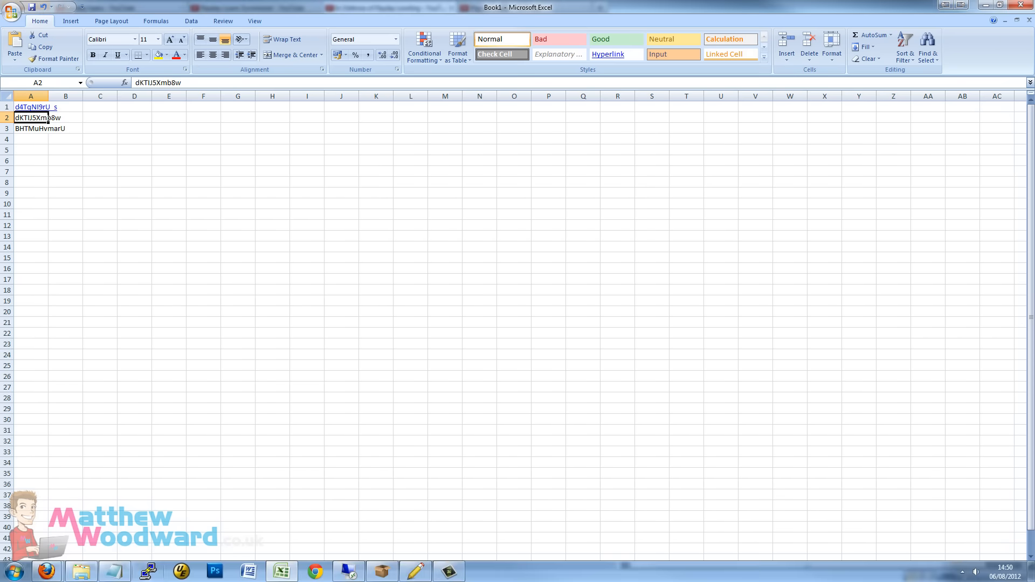
left_click(120, 575)
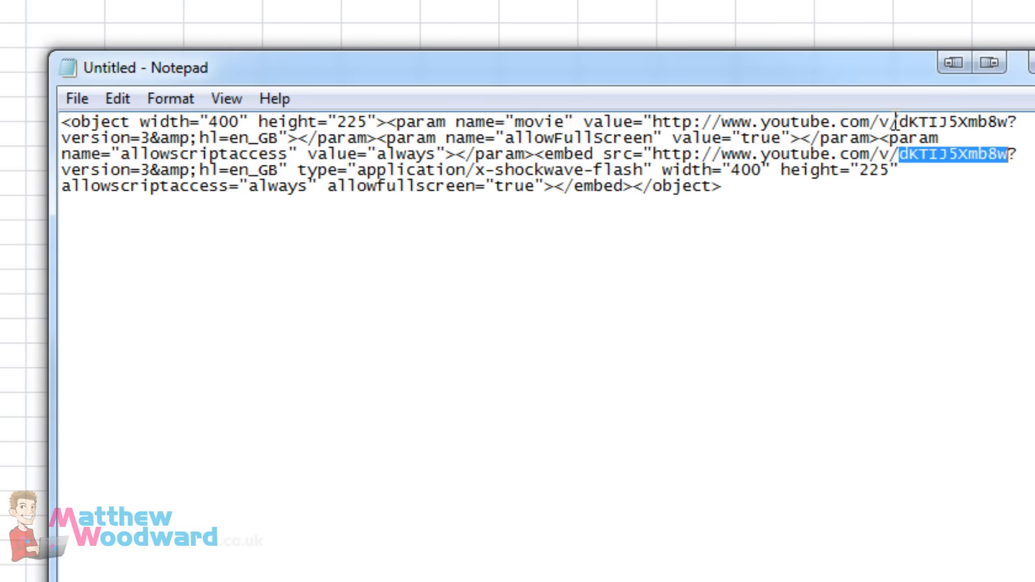
left_click_drag(899, 122, 29, 3)
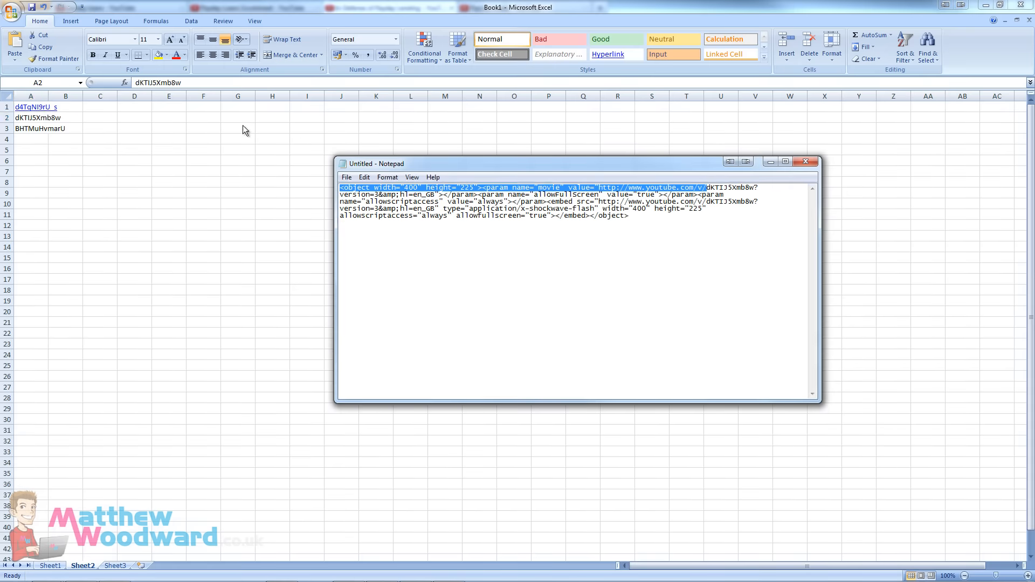
left_click(194, 119)
left_click(34, 97)
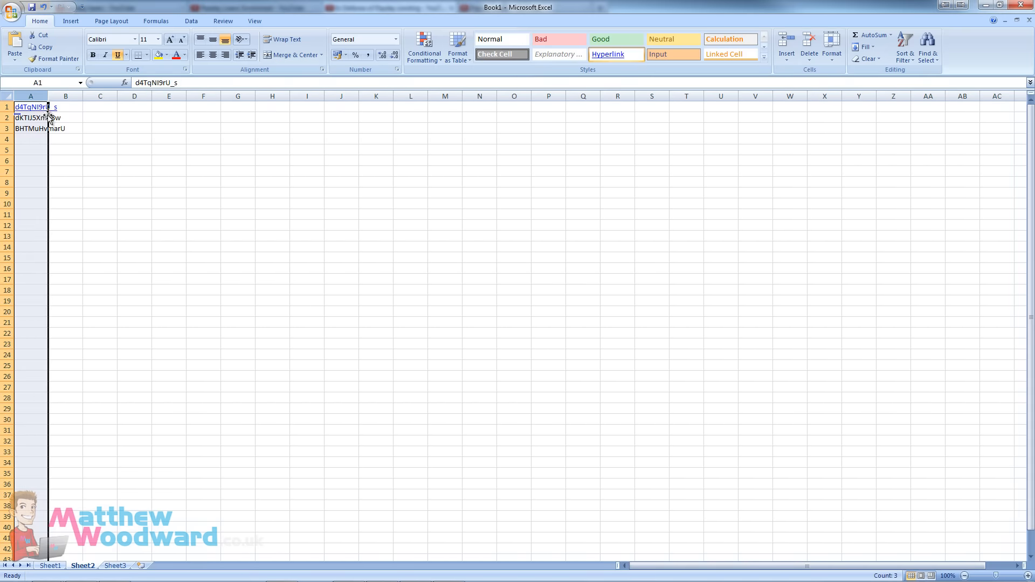
left_click_drag(48, 115, 66, 118)
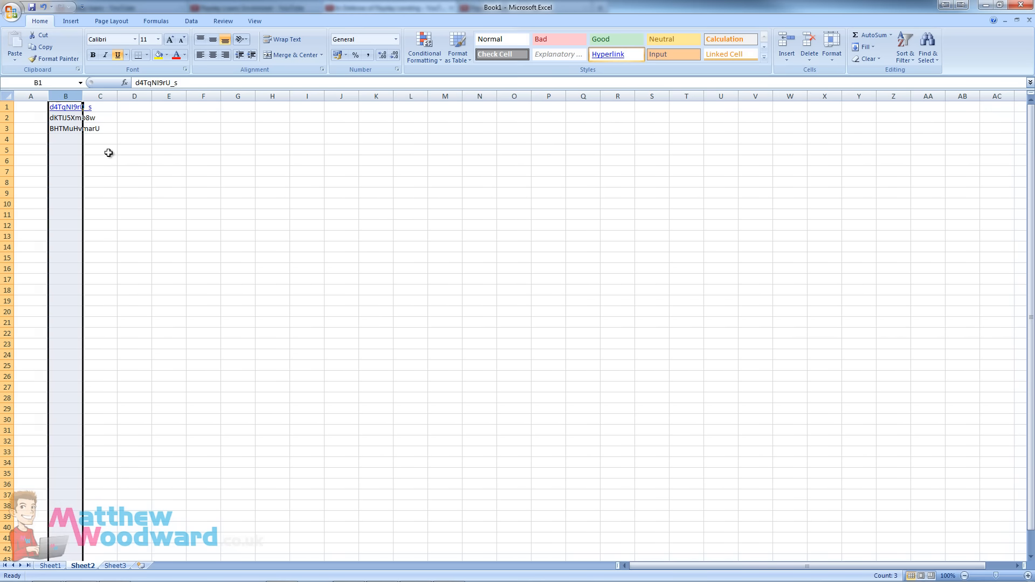
- Copy the selected opening part of the embed code from Notepad and paste it into cell A1 in Excel
left_click(34, 107)
key("alt+Tab")
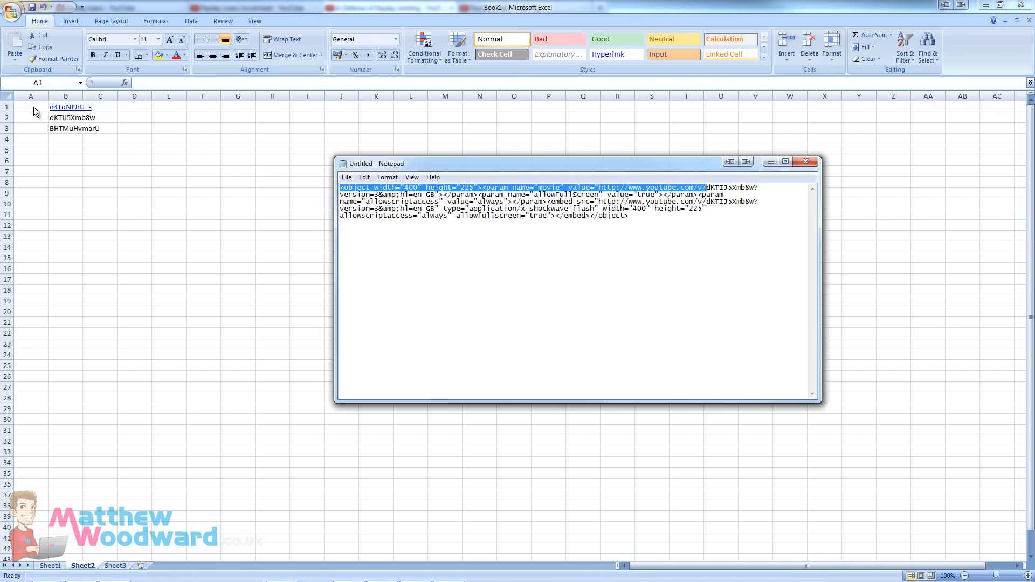
key("ctrl+c")
key("alt+Tab")
key("ctrl+v")
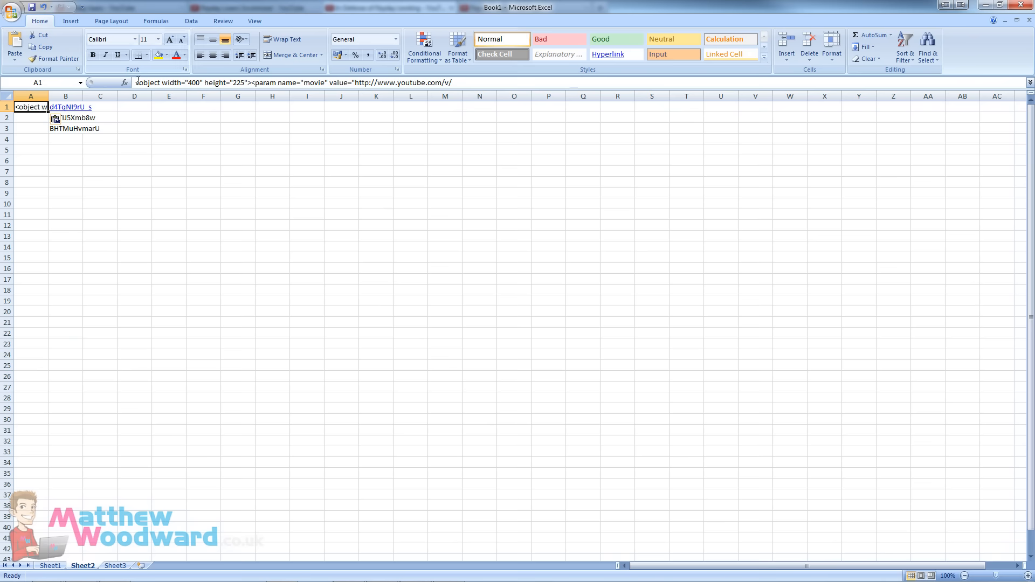
- Copy the embed code between the two video IDs in Notepad and paste it into cell C1 in Excel
key("alt+Tab")
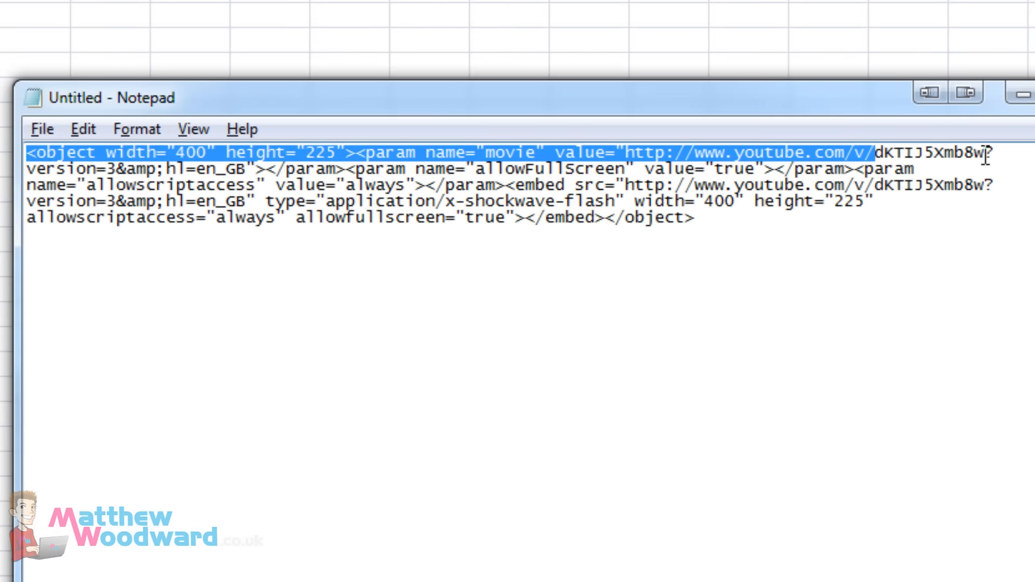
left_click_drag(986, 155, 876, 186)
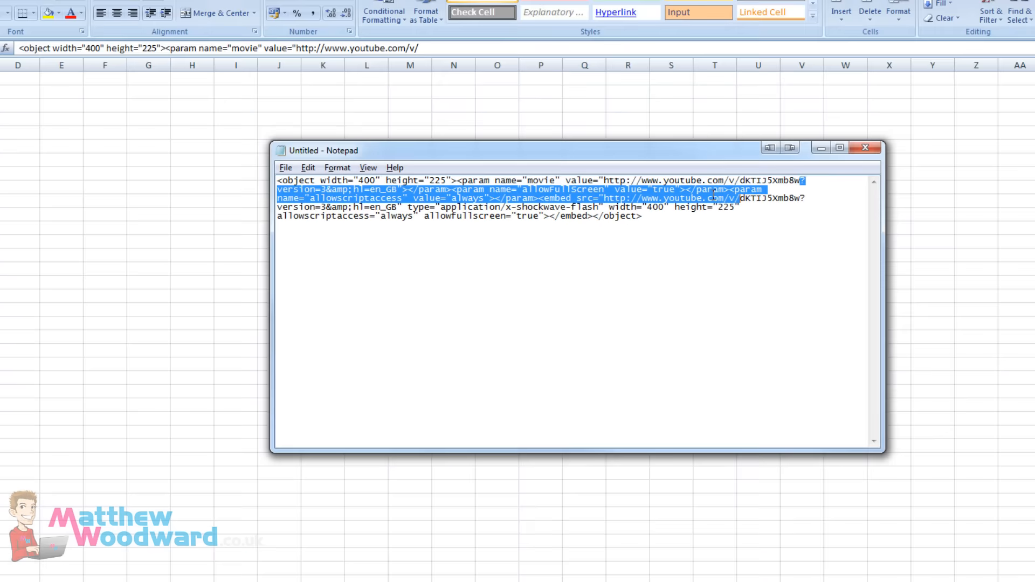
key("alt+Tab")
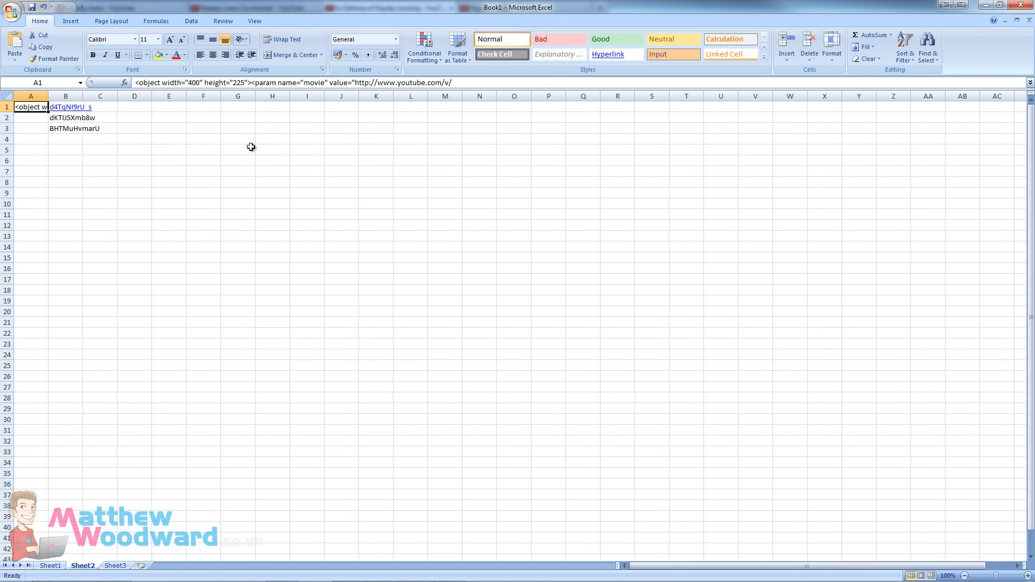
left_click(105, 107)
key("ctrl+v")
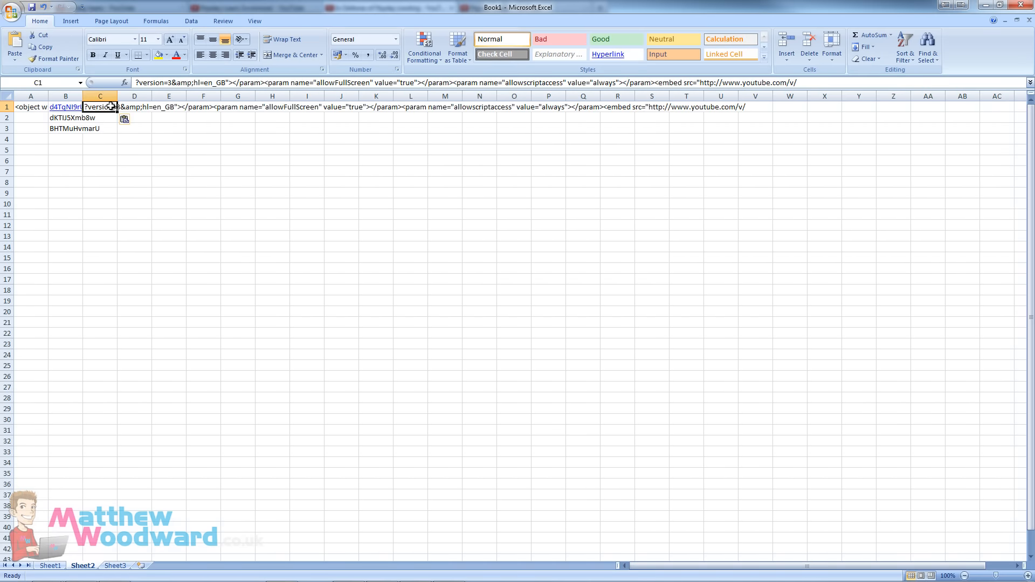
- Copy the three video IDs from B1:B3 in Excel and paste them into column D starting at D1
key("alt+Tab")
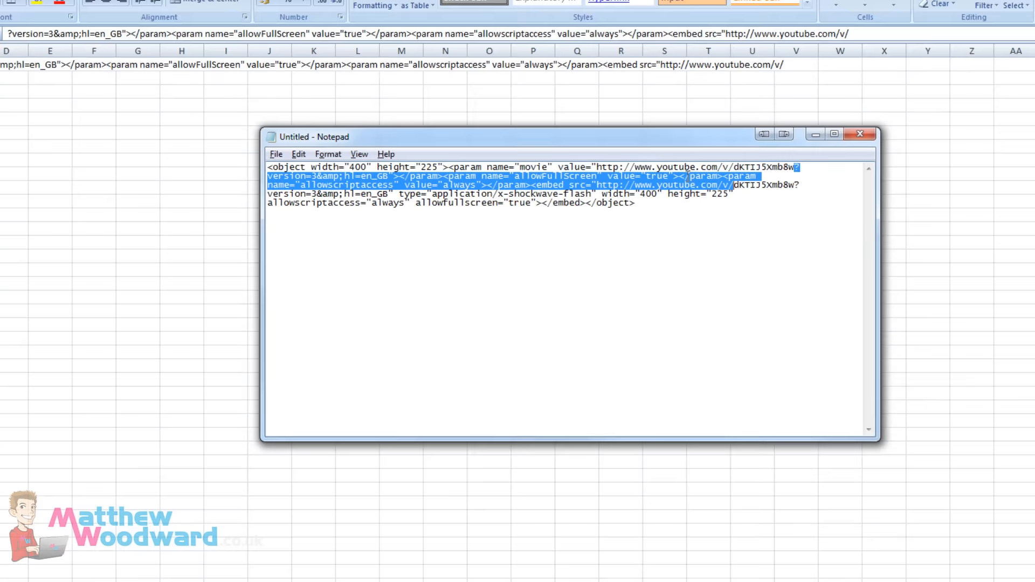
key("alt+Tab")
left_click_drag(76, 128, 69, 107)
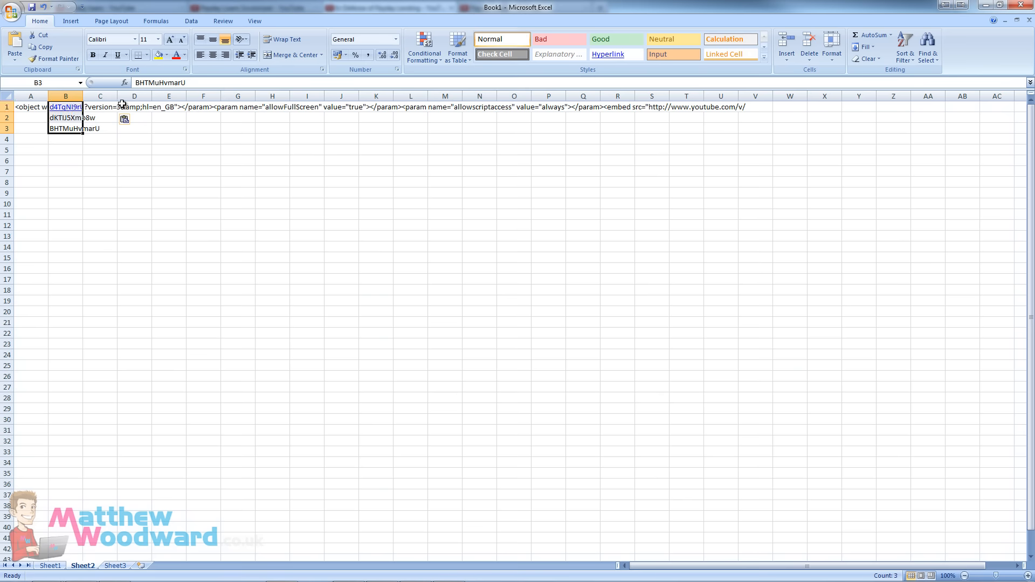
key("ctrl+c")
left_click(144, 106)
key("ctrl+v")
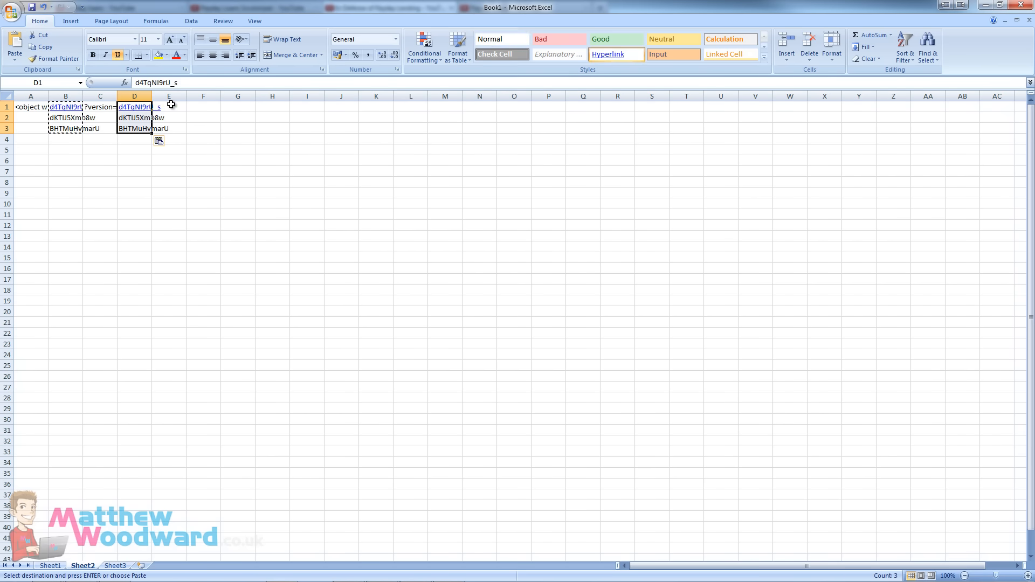
- Copy the closing part of the embed code after the second video ID in Notepad and paste it into cell E1 in Excel
key("alt+Tab")
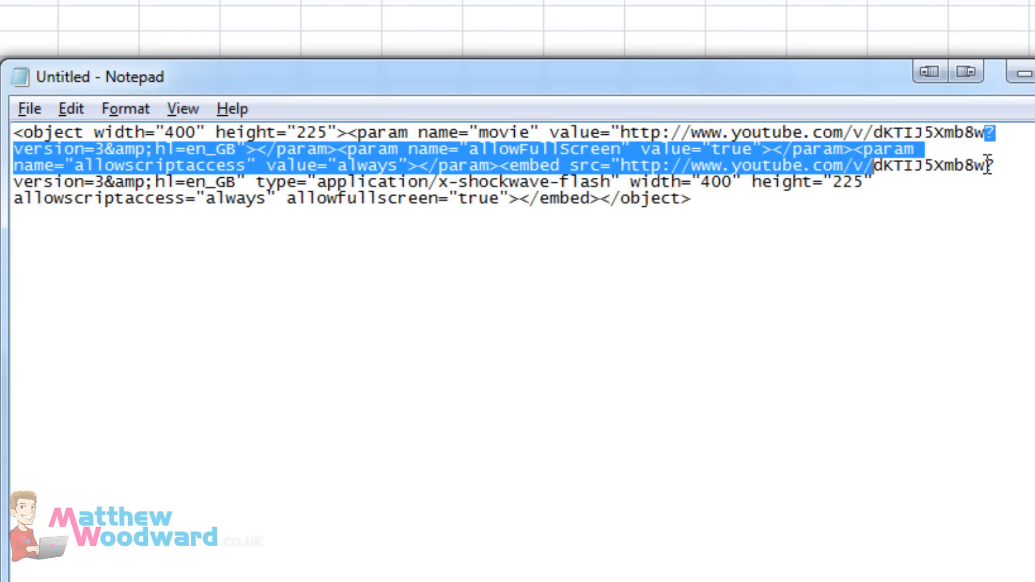
left_click_drag(985, 166, 846, 212)
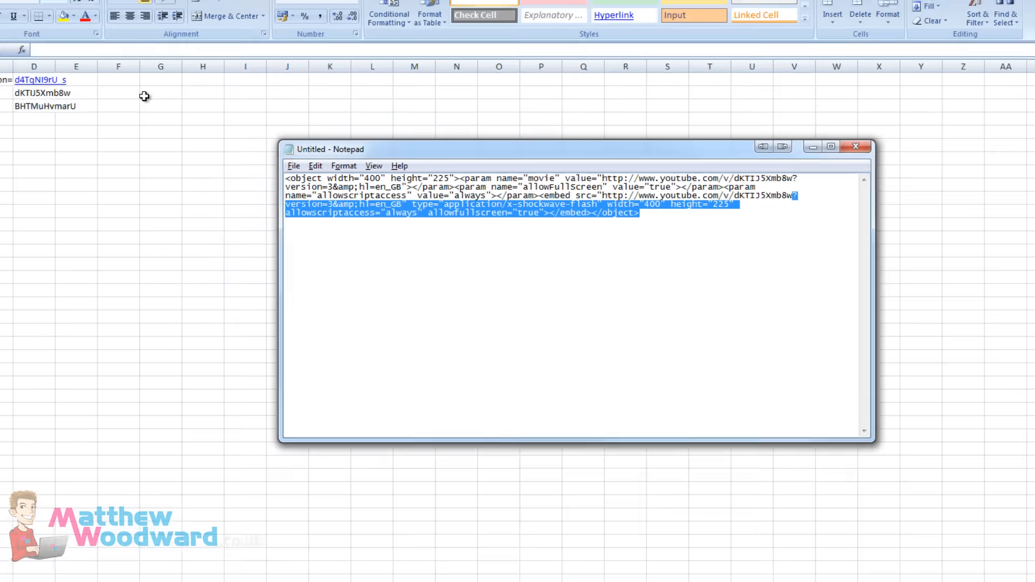
key("ctrl+c")
key("alt+Tab")
left_click(170, 106)
key("ctrl+v")
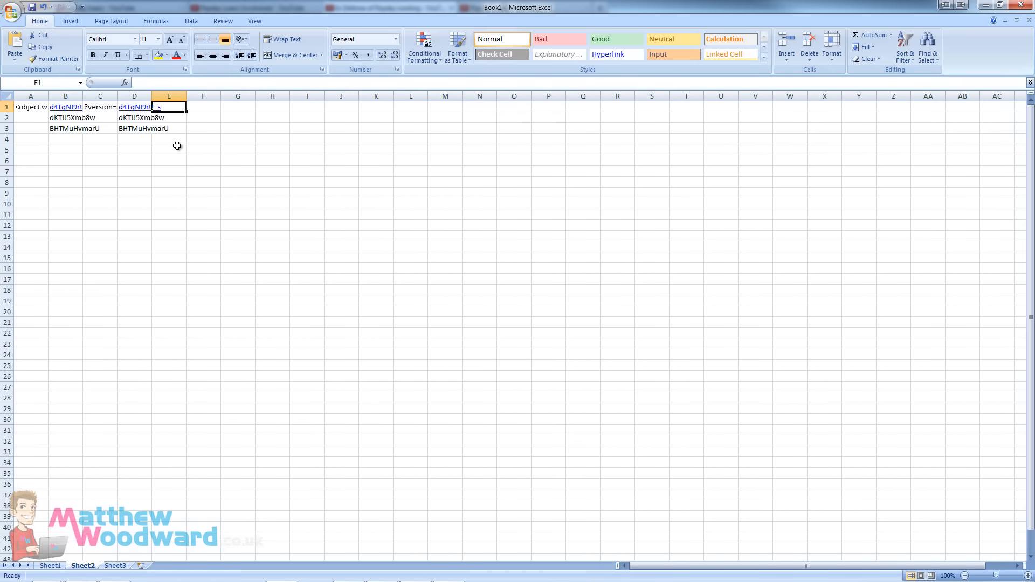
- Enter the formula =A1&B1&C1&D1&E1 in cell F1 to join the embed code parts with the video ID
left_click(207, 110)
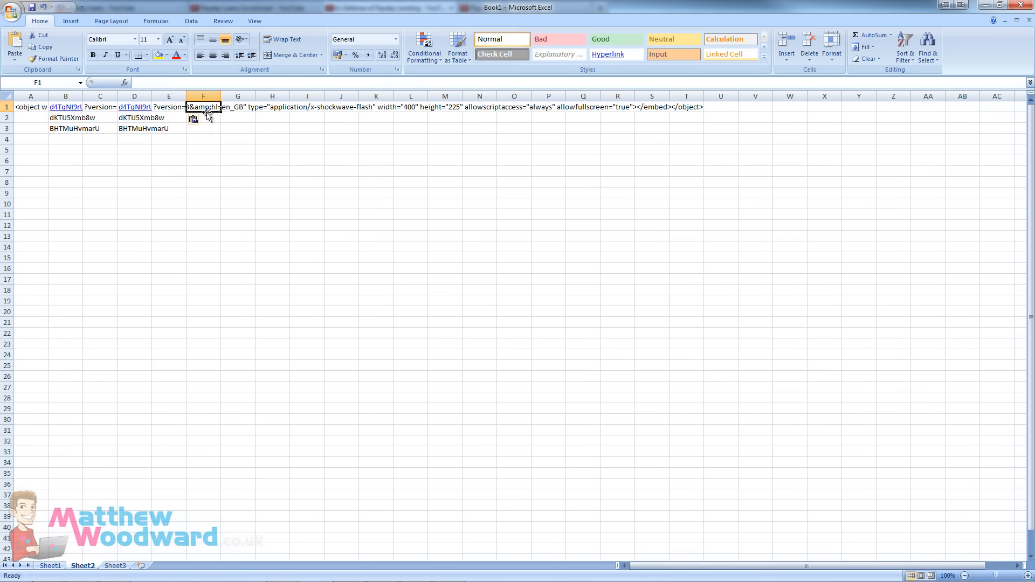
type("=")
left_click(24, 107)
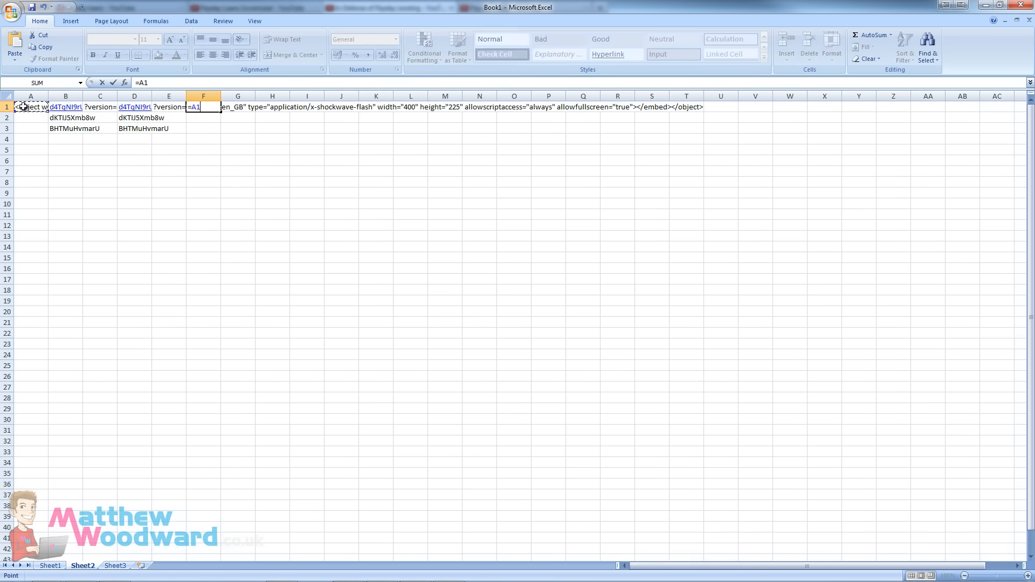
type("&")
left_click(58, 107)
type("&")
left_click(95, 107)
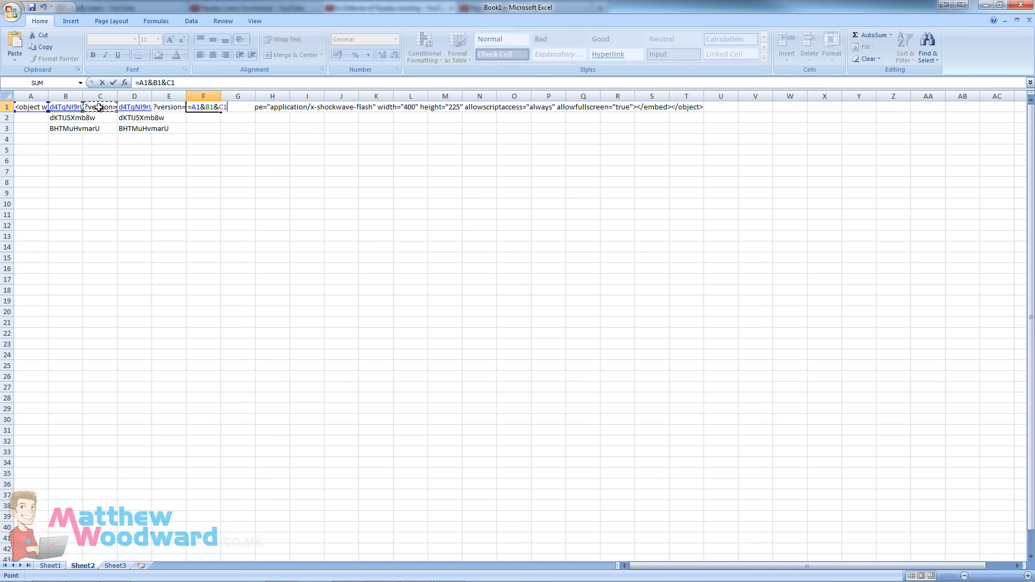
type("&")
left_click(129, 107)
type("&")
left_click(165, 108)
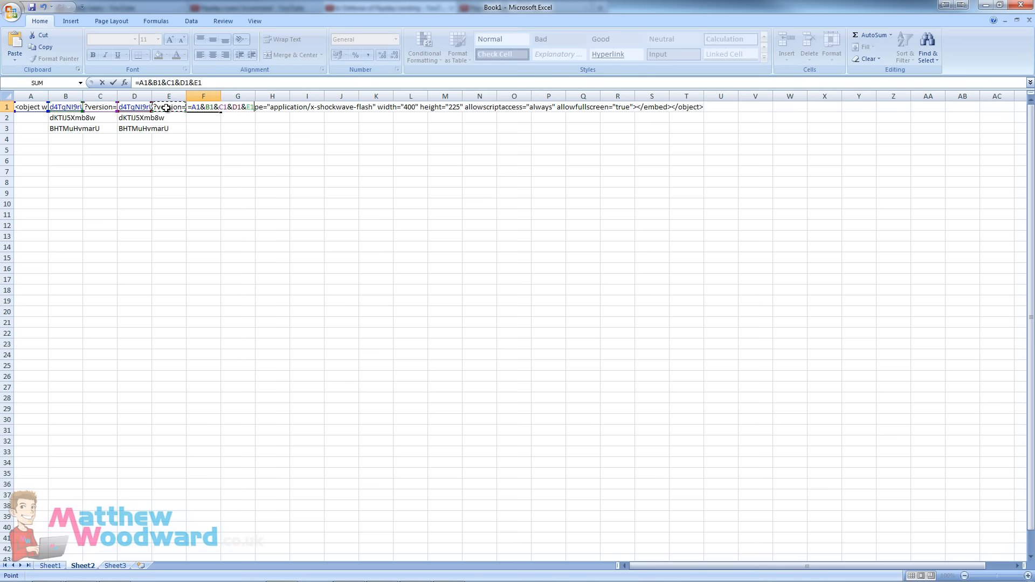
key("Return")
- Copy the combined code from F1 into Notepad a few lines below the original, and compare the two embed codes and their video IDs
left_click(207, 107)
key("ctrl+c")
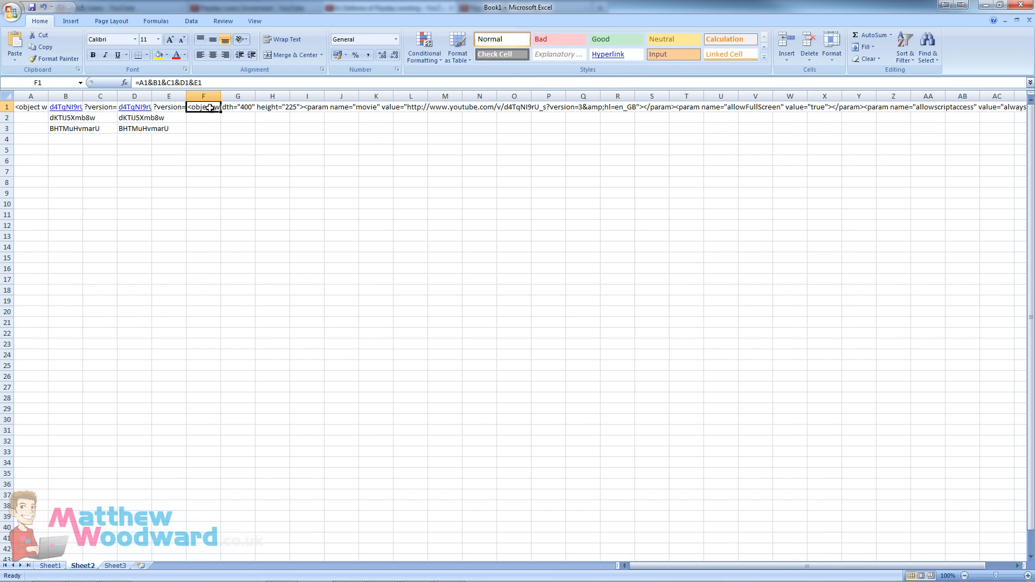
key("alt+Tab")
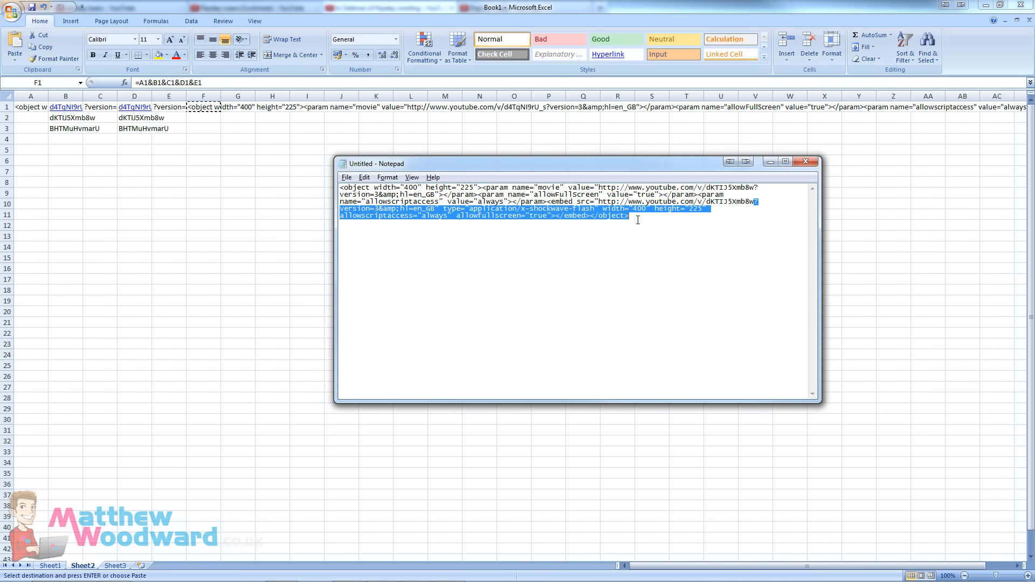
left_click(638, 221)
key("Return")
key("Return")
key("Return")
key("ctrl+v")
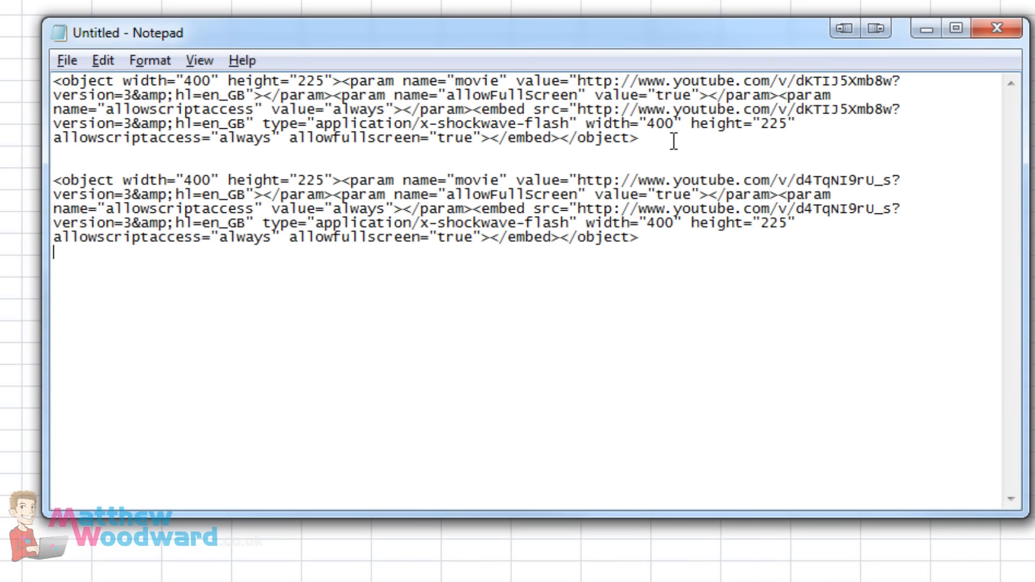
left_click_drag(661, 147, 53, 76)
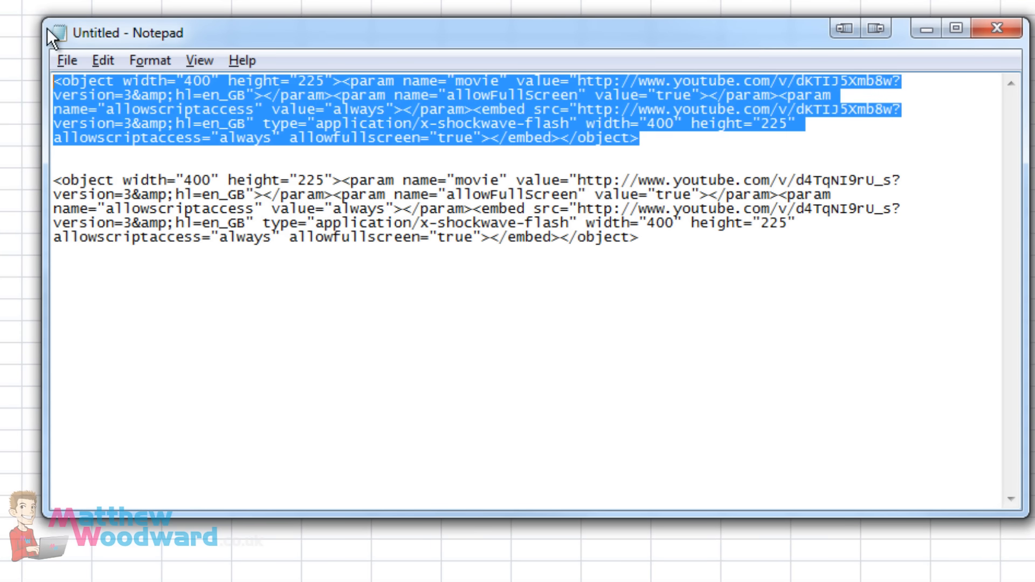
left_click(793, 181)
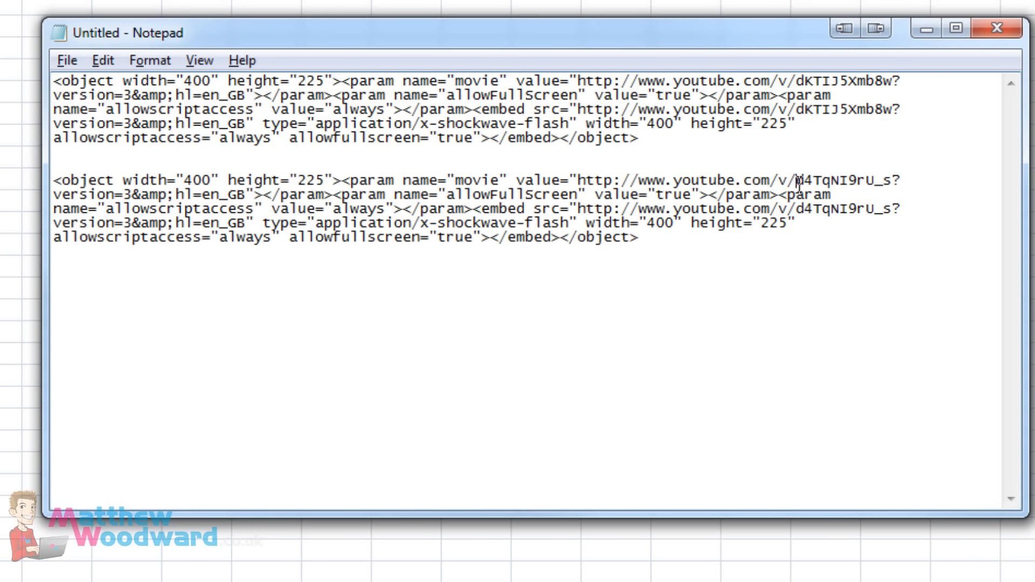
left_click_drag(796, 180, 890, 181)
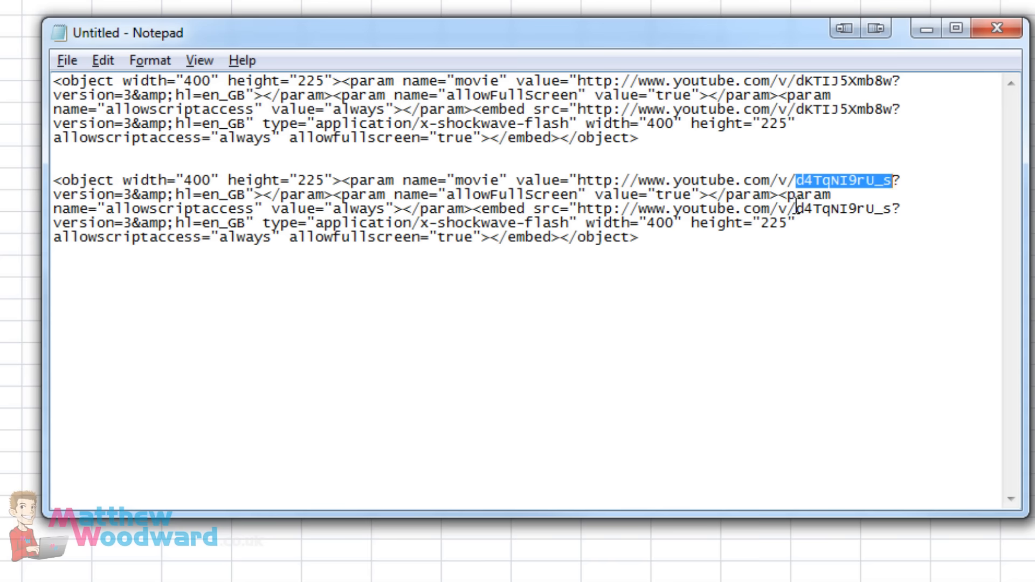
left_click_drag(796, 208, 891, 210)
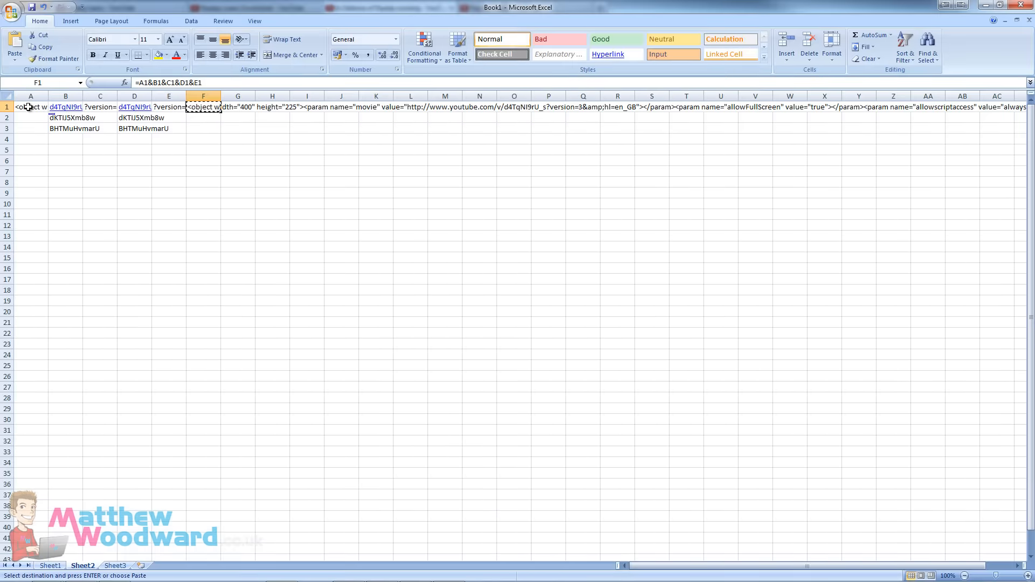
- In Excel's Sheet2, fill the embed code parts in A1, C1 and E1 and the formula in F1 down to row 3
left_click(48, 111)
left_click_drag(48, 111, 48, 133)
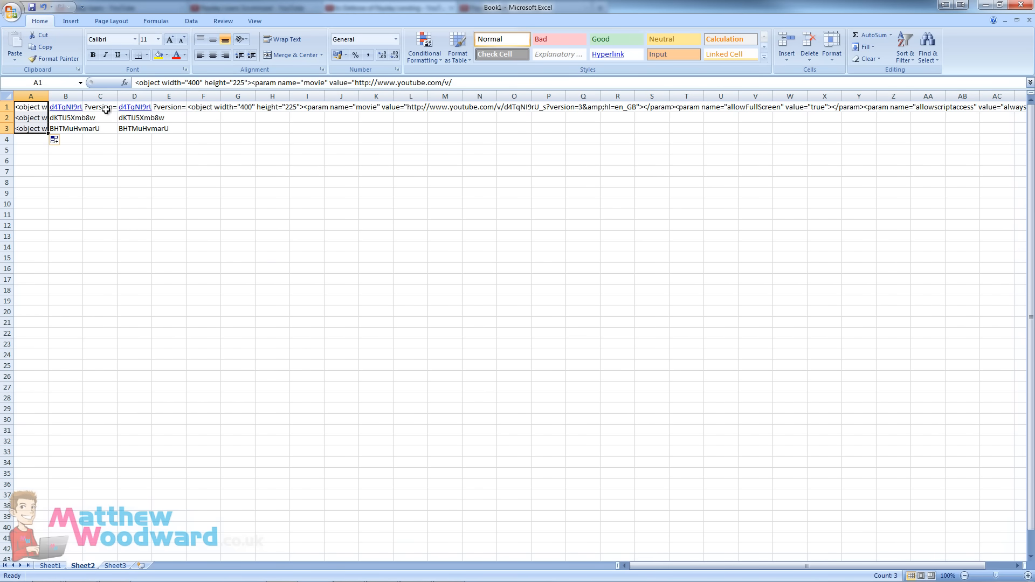
left_click(111, 106)
left_click_drag(117, 111, 117, 134)
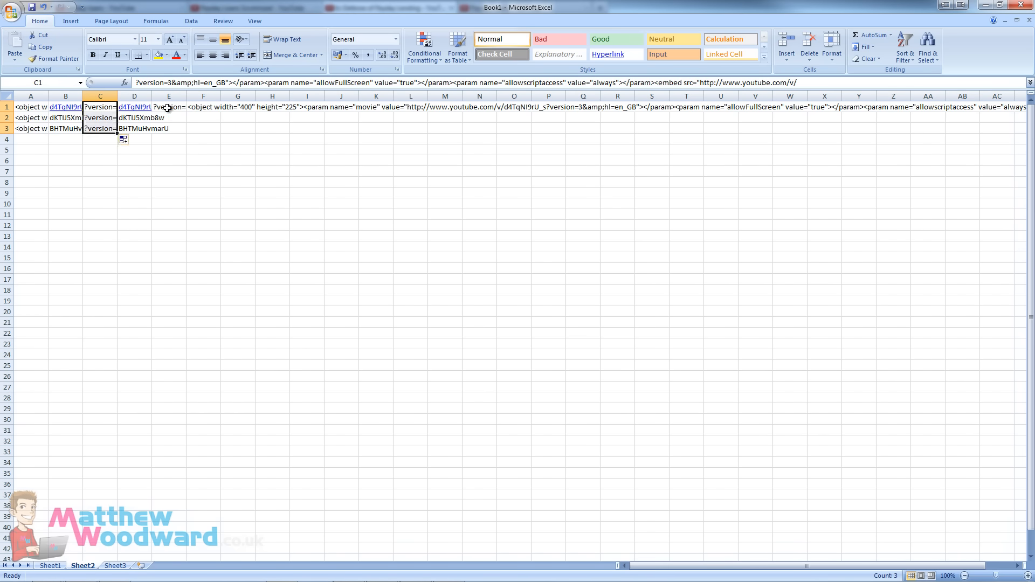
left_click(169, 107)
left_click_drag(186, 112, 220, 133)
left_click(219, 111)
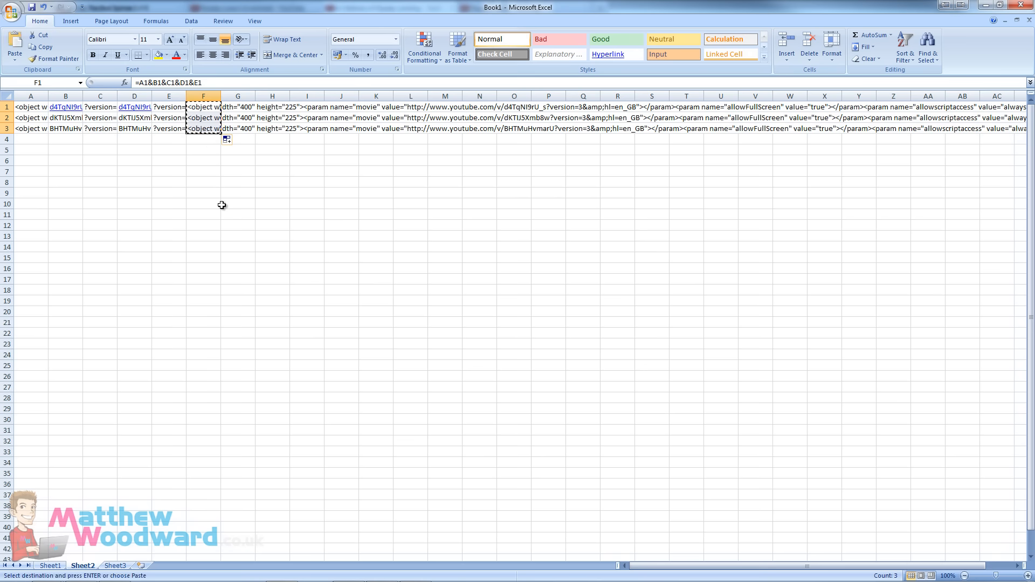
- Copy the embed codes in F1:F3 and paste them over the selected article text in The Best Spinner
key("ctrl+c")
left_click(419, 572)
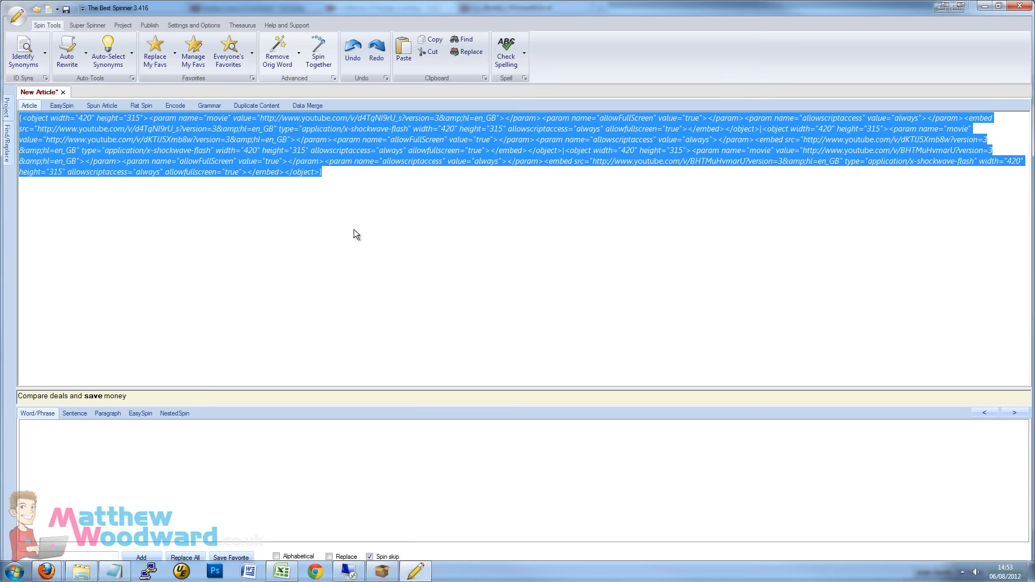
key("ctrl+v")
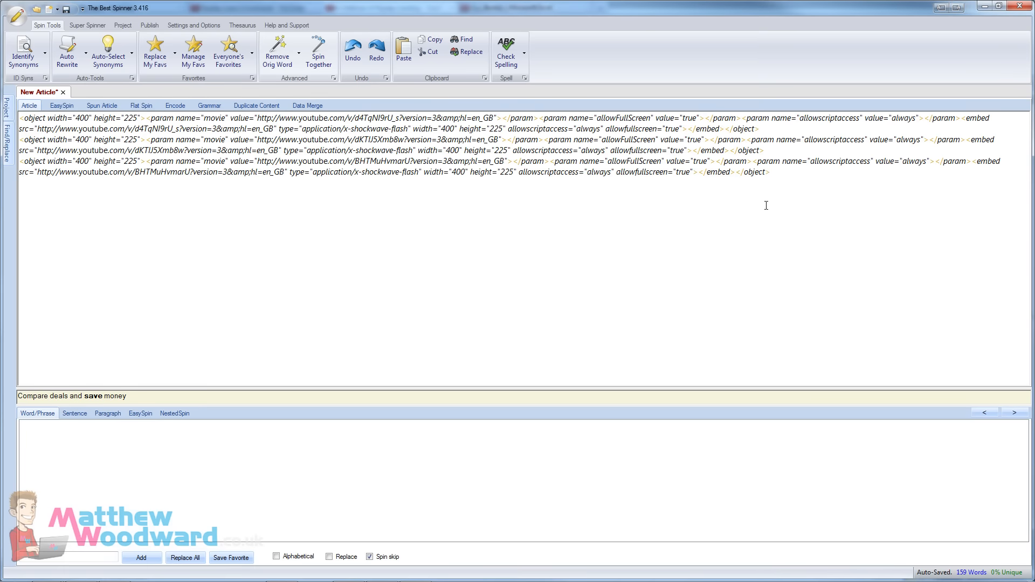
- Spin the three embed codes together without a blank paragraph, and generate new spins to preview the spun article
key("ctrl+a")
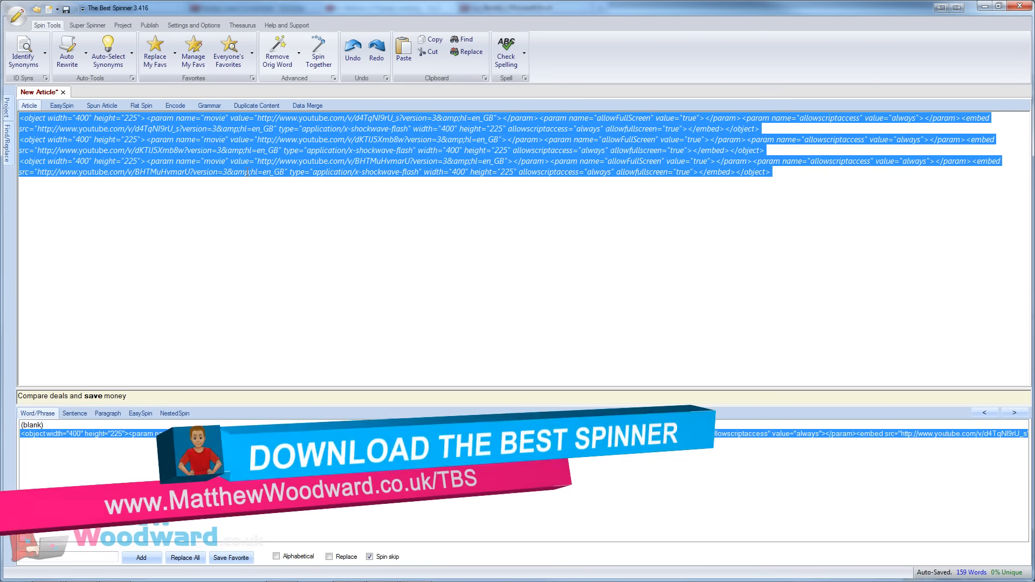
left_click(319, 52)
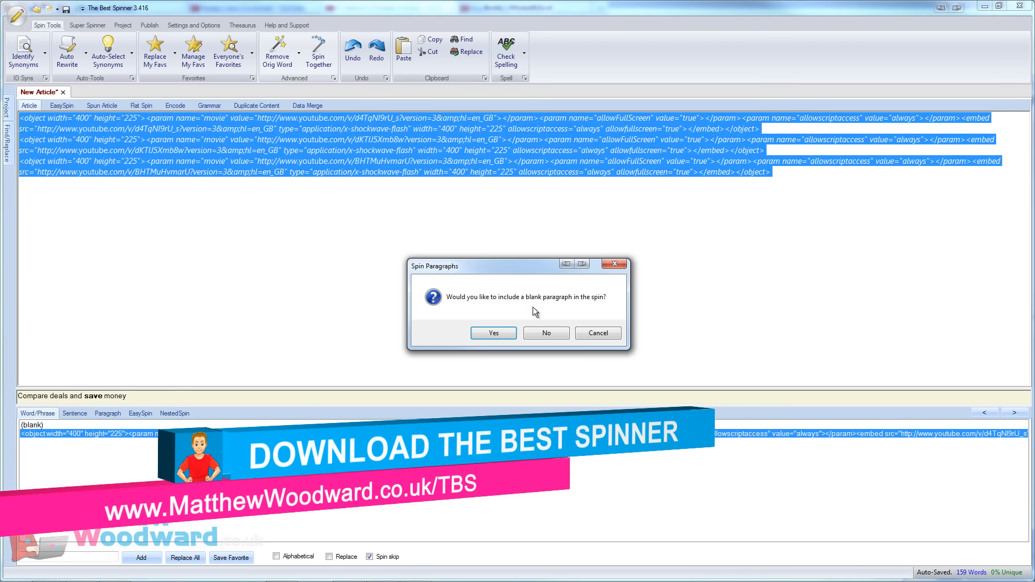
left_click(546, 333)
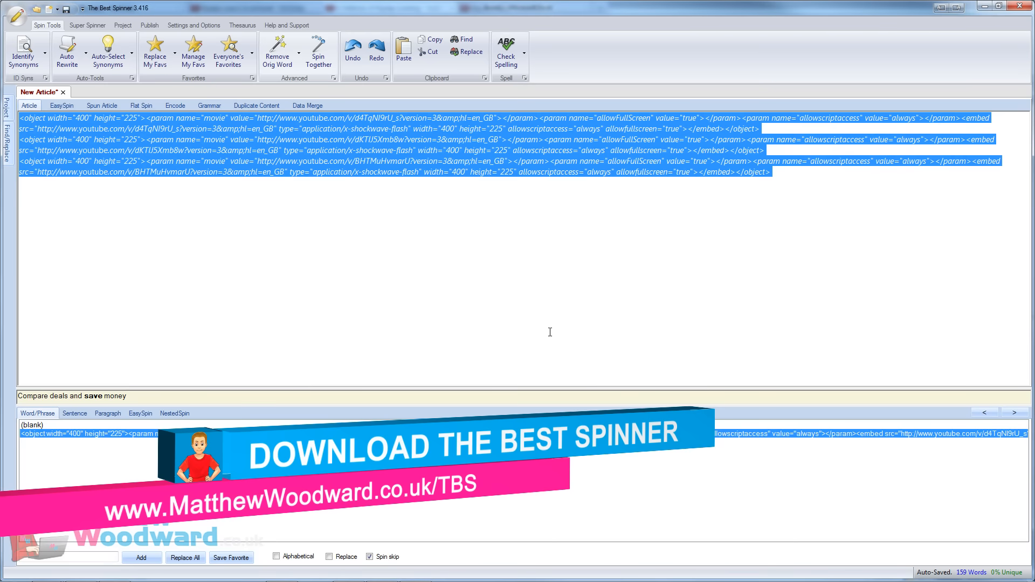
left_click(94, 106)
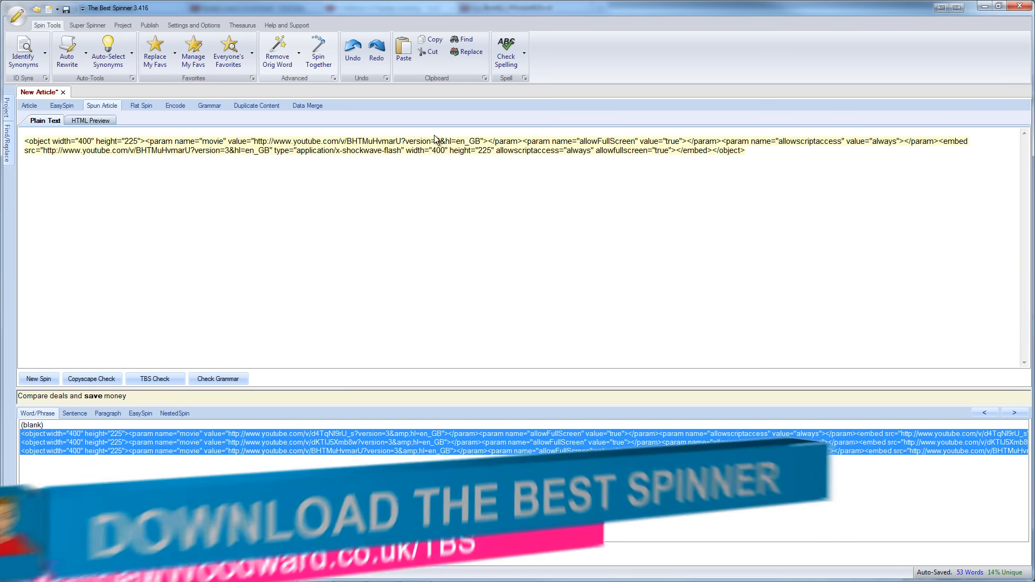
left_click(37, 380)
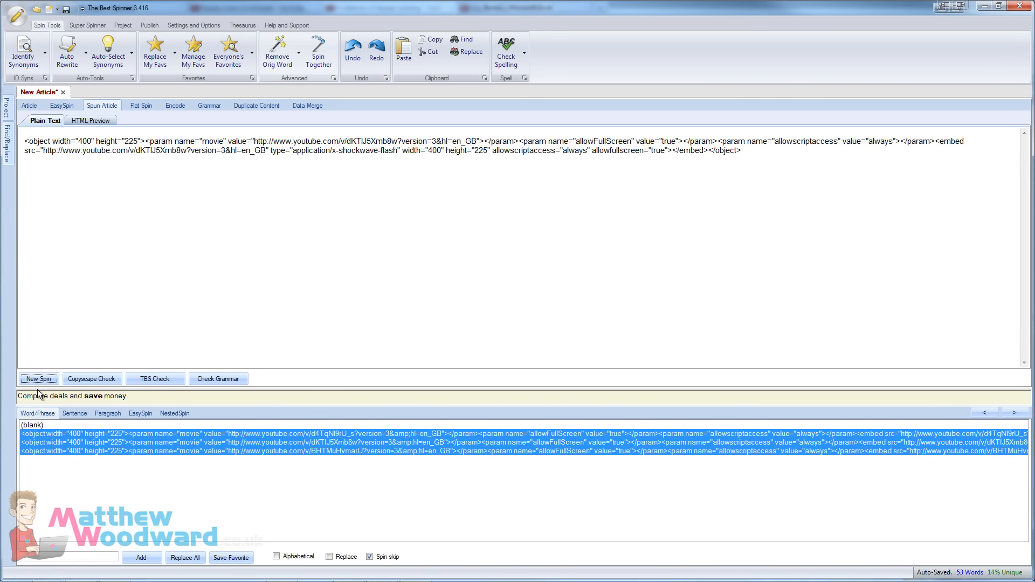
left_click(37, 379)
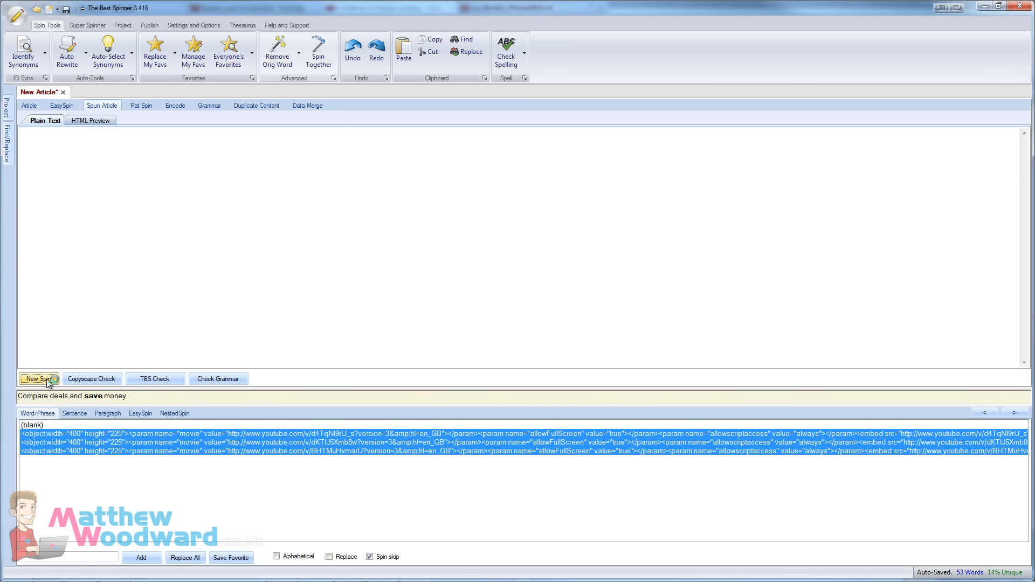
- Copy the complete spin syntax of the embed codes from the article and paste it into cell L1 on Excel's Sheet1
left_click(29, 106)
key("ctrl+a")
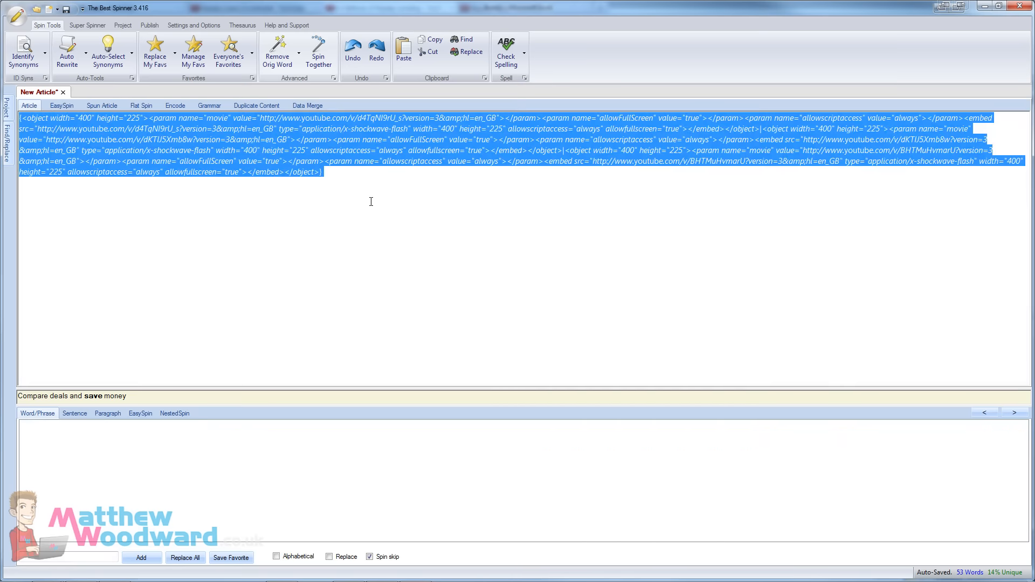
left_click(286, 571)
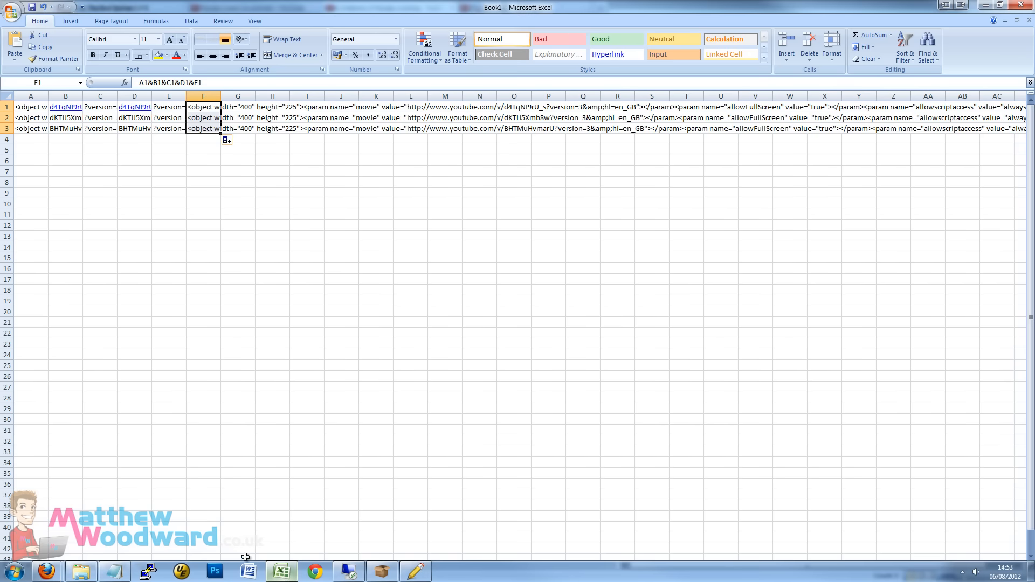
left_click(50, 566)
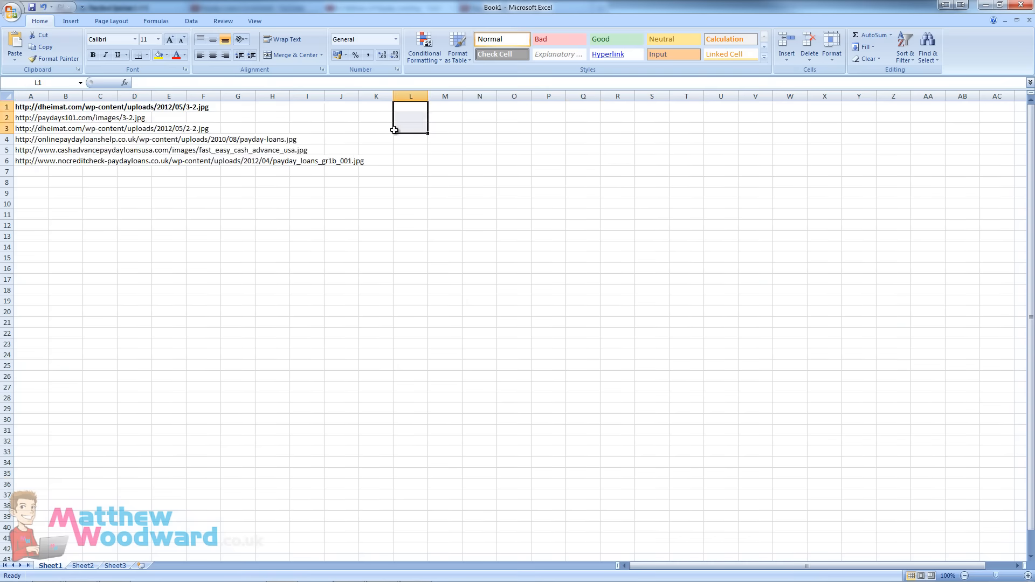
key("ctrl+v")
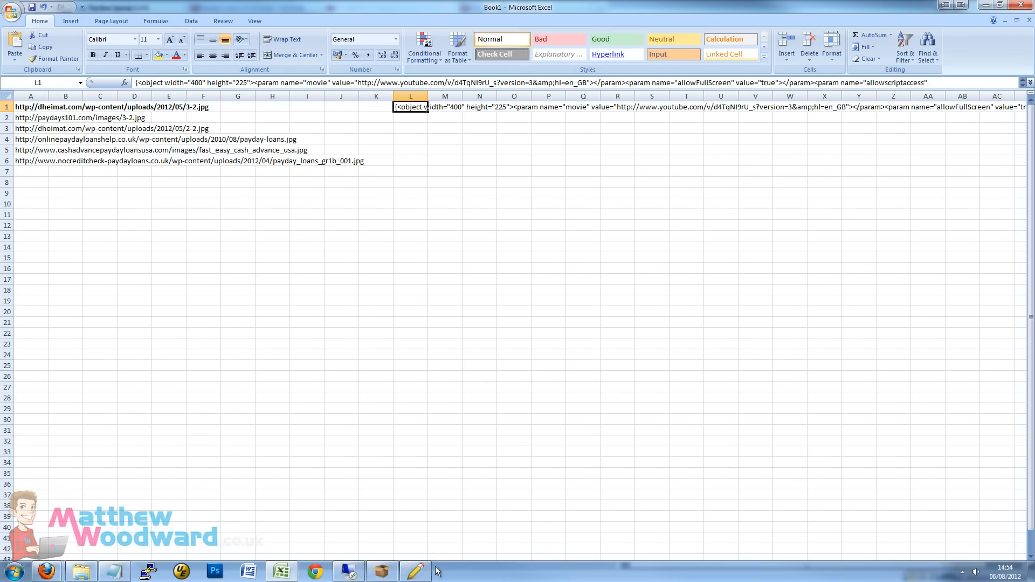
- Switch to The Best Spinner and preview spun variations of the img tag with its src, alt, border and align options
left_click(417, 572)
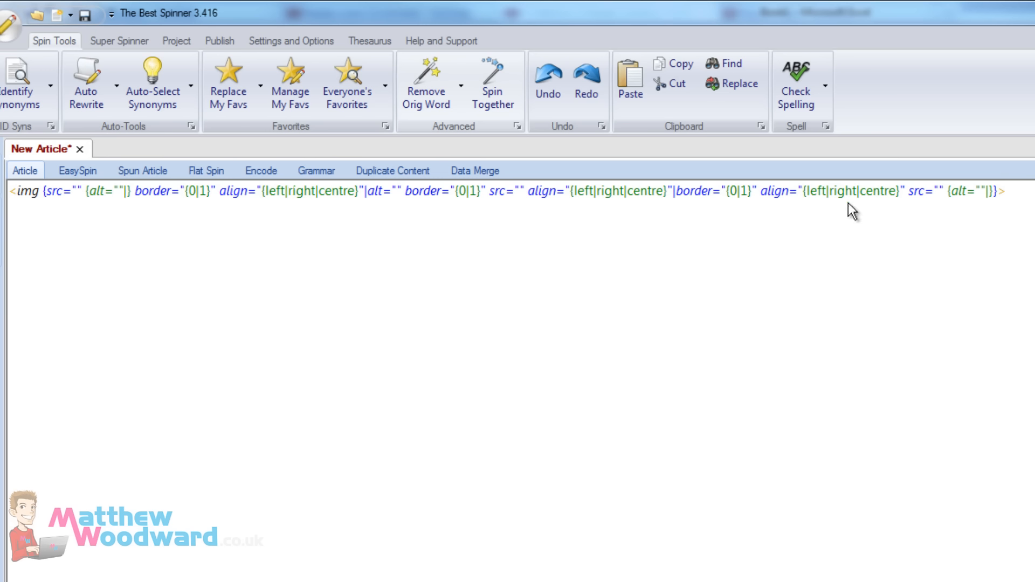
left_click(145, 170)
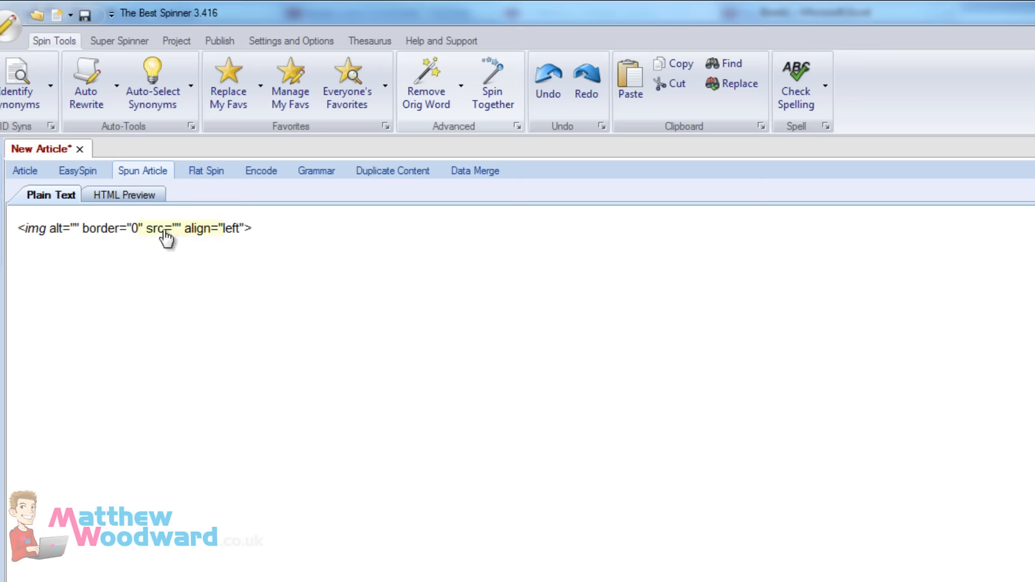
left_click(24, 581)
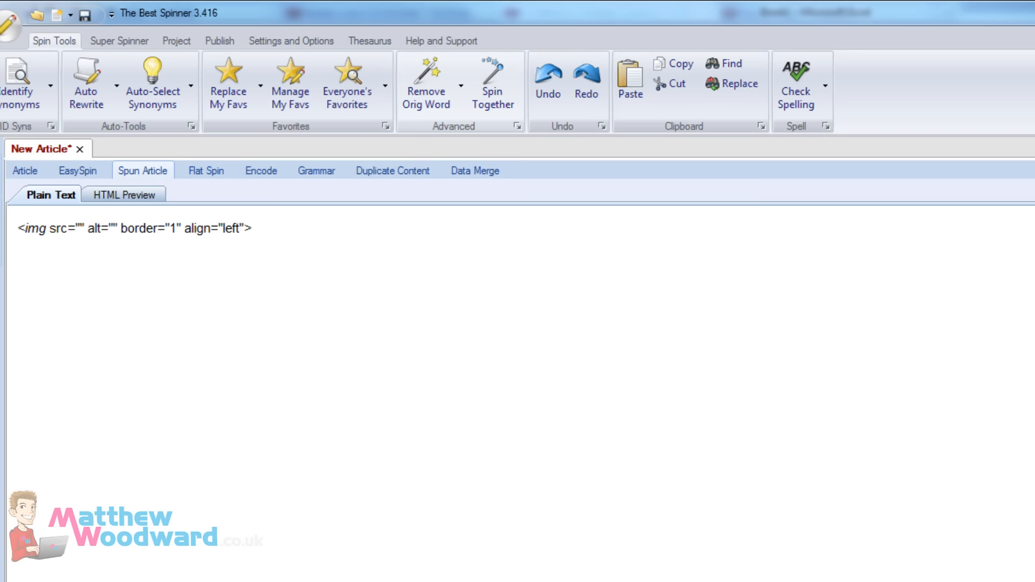
- Generate further spins of the img tag to compare its attribute orders, border values and align values
left_click(25, 580)
left_click(25, 581)
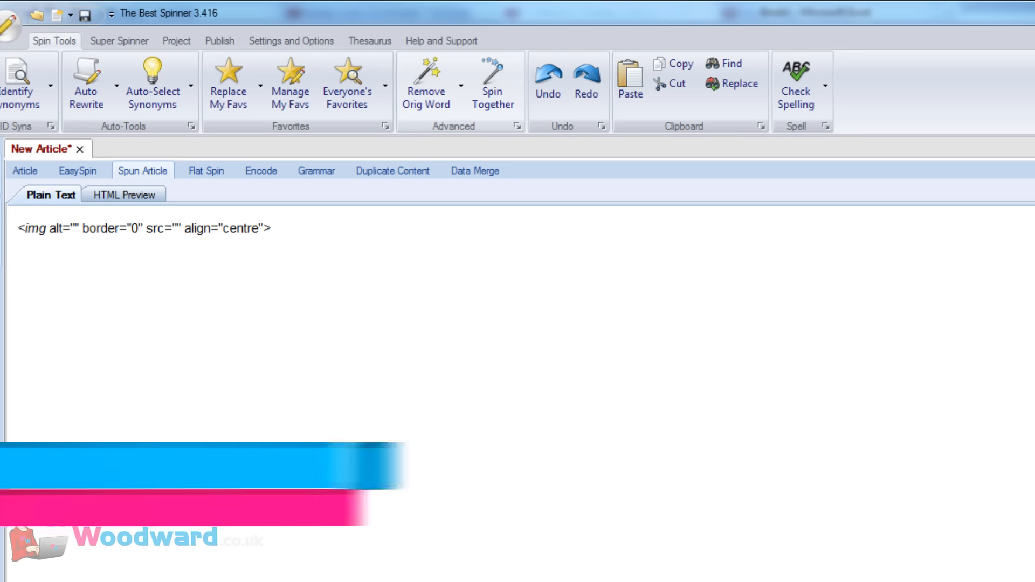
left_click(24, 581)
left_click(24, 581)
left_click(24, 581)
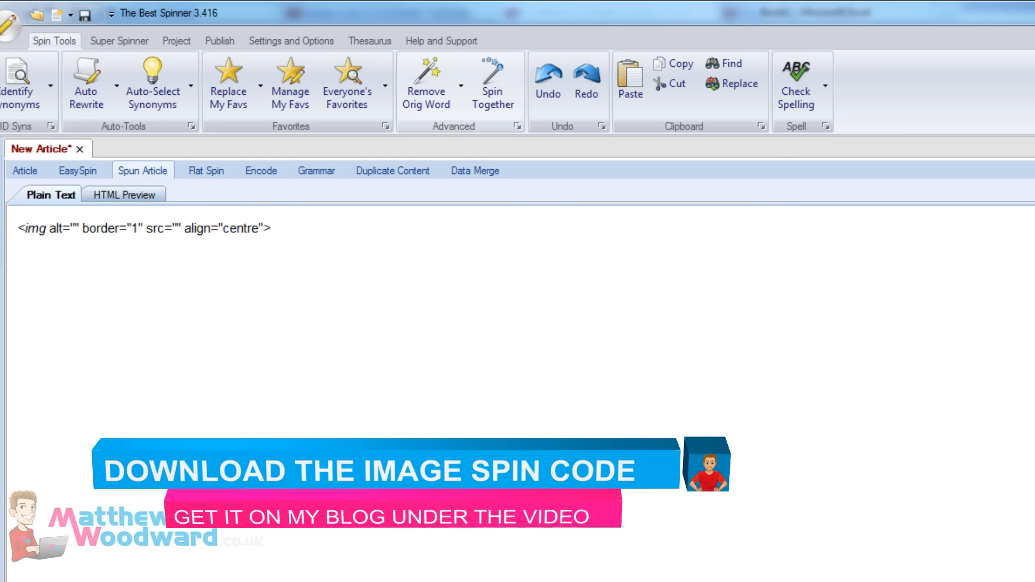
left_click(25, 580)
left_click(25, 581)
left_click(24, 580)
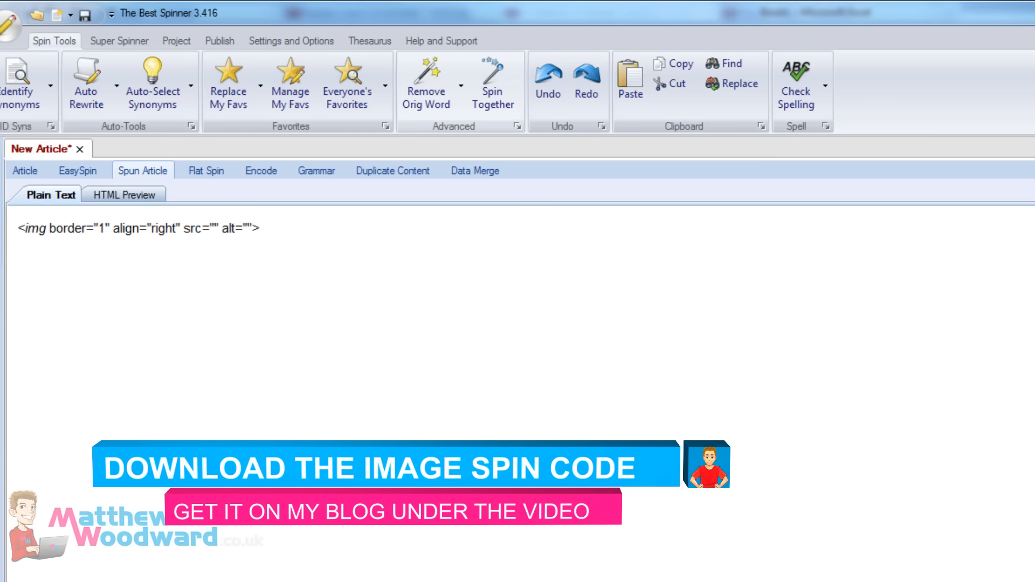
left_click(24, 581)
left_click(24, 581)
left_click(24, 581)
left_click(24, 581)
left_click(25, 581)
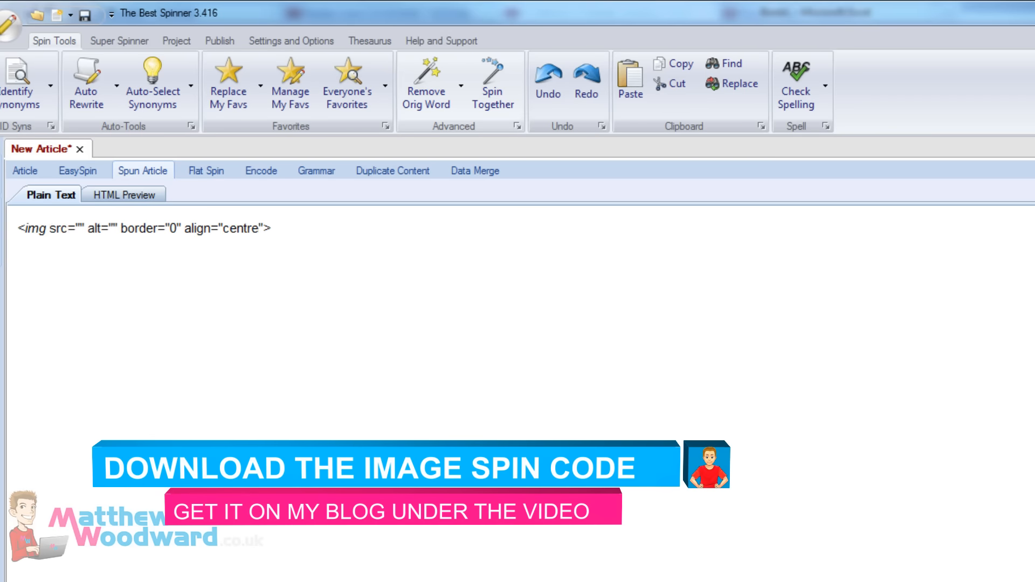
left_click(24, 580)
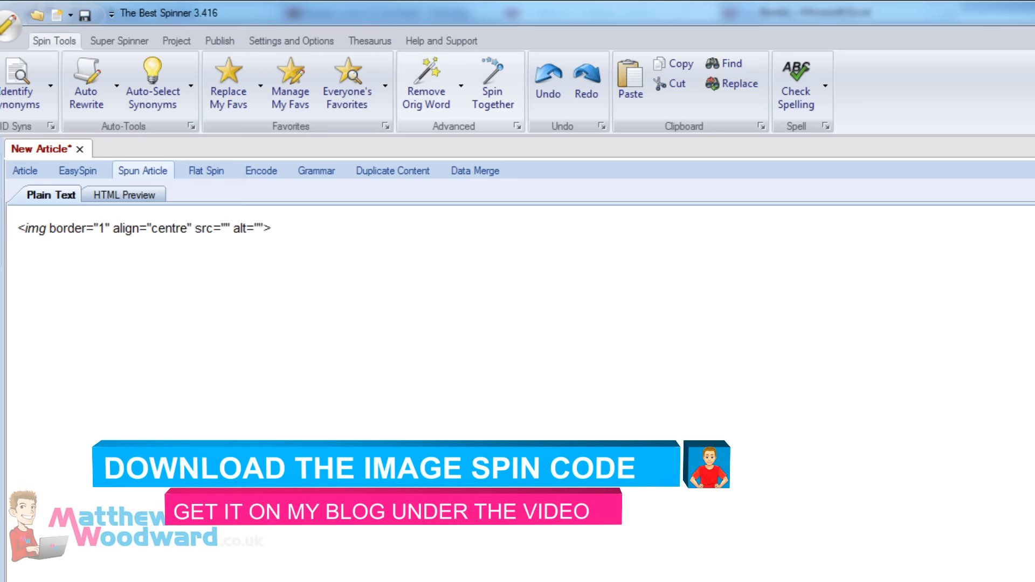
left_click(24, 581)
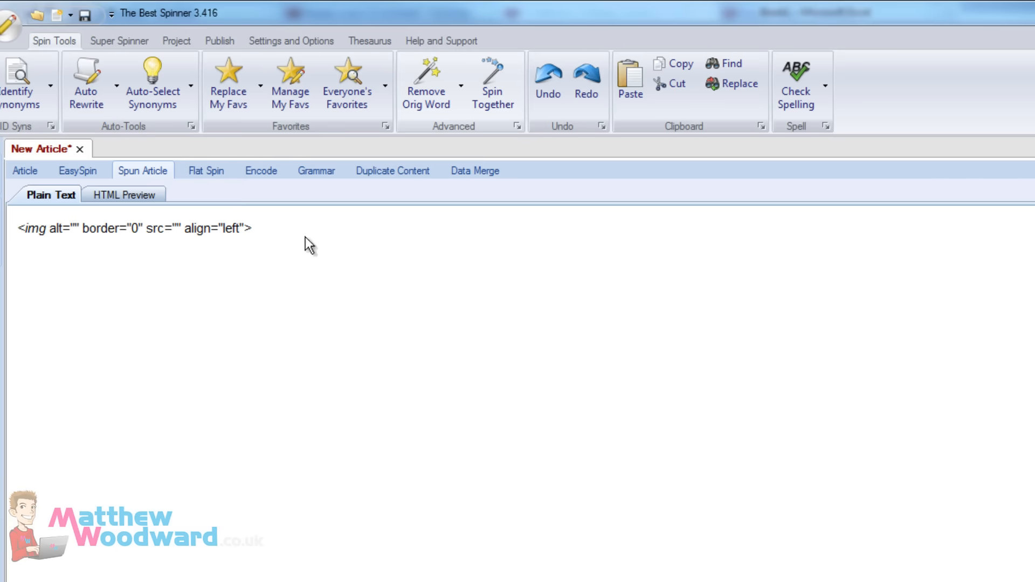
- Return to the article source, copy the complete img spin syntax and place it in a new UltraEdit document
left_click(28, 170)
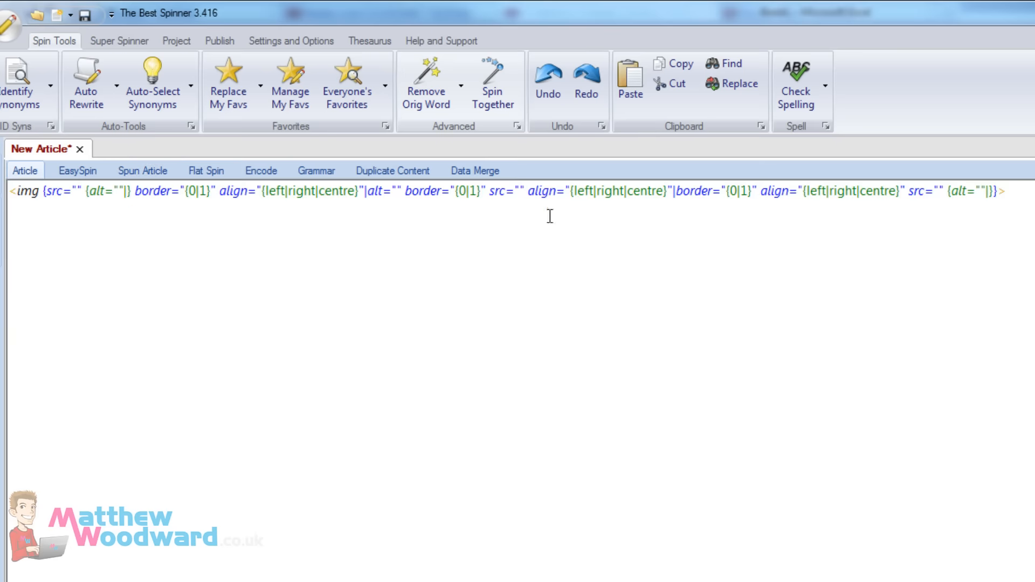
left_click_drag(1012, 205, 454, 162)
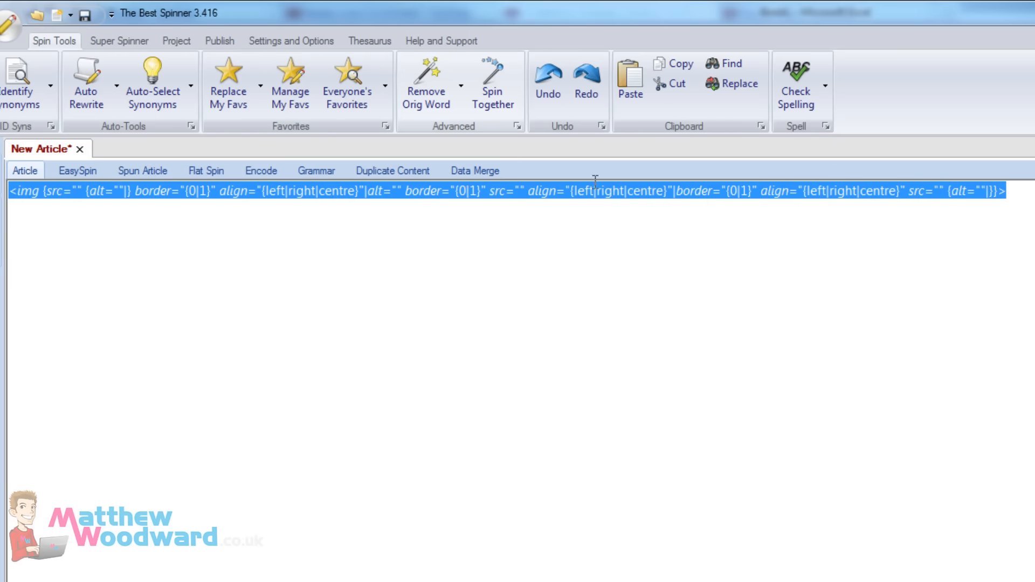
left_click_drag(1008, 193, 2, 167)
left_click_drag(1008, 192, 1011, 193)
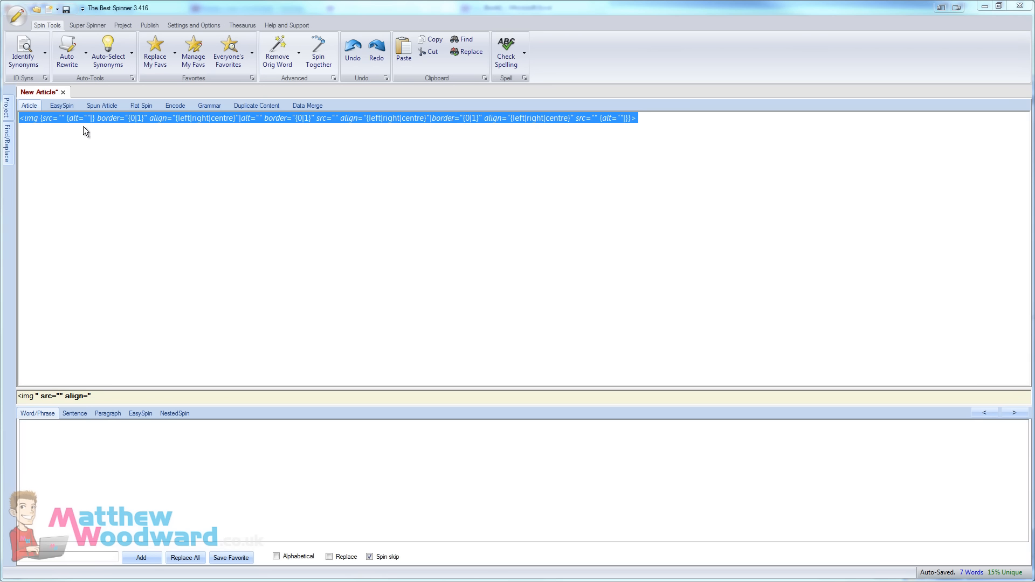
left_click_drag(0, 148, 564, 168)
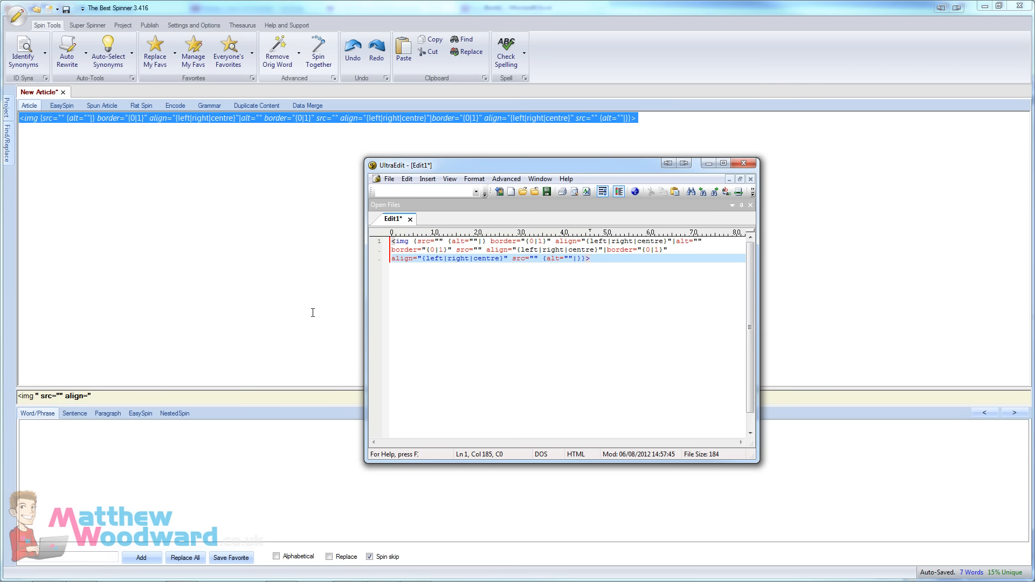
- Copy the image URLs in A1:A6 on Excel's Sheet1 and paste them over the article text in The Best Spinner
left_click(272, 573)
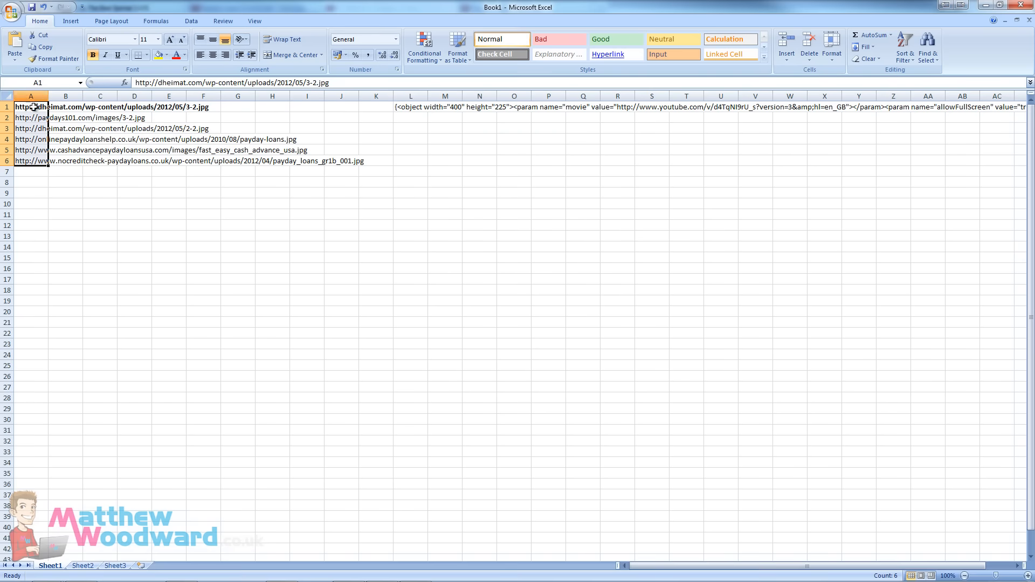
key("ctrl+c")
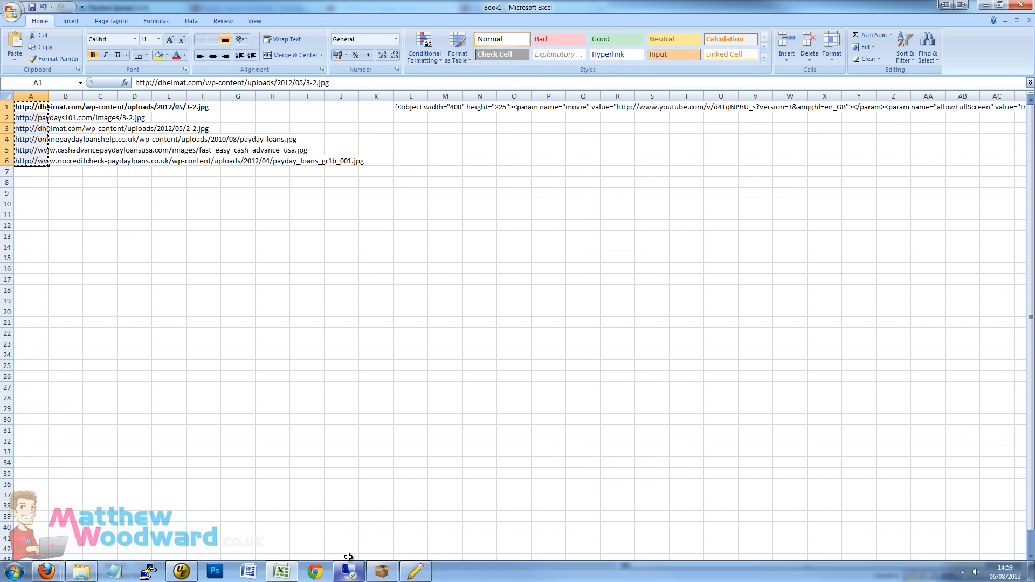
left_click(415, 572)
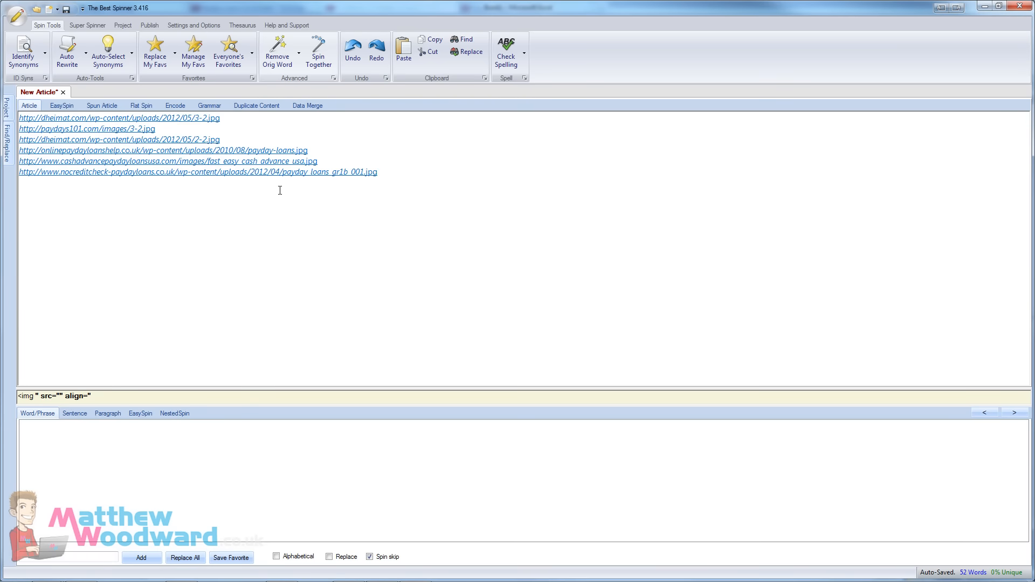
- Spin all the image URLs together without a blank paragraph and cut the resulting spin syntax from the article
key("ctrl+a")
left_click(319, 54)
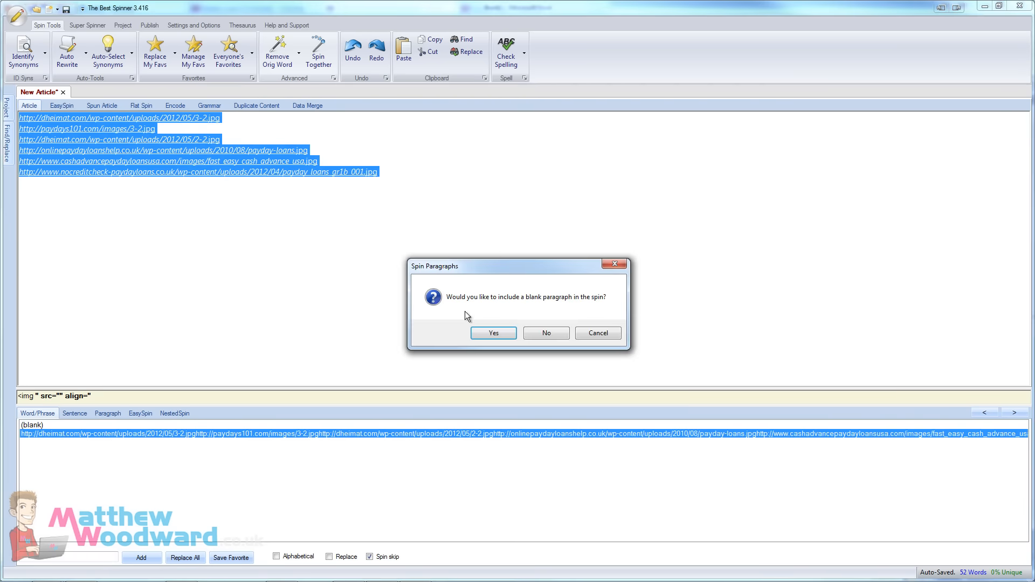
left_click(546, 334)
key("ctrl+x")
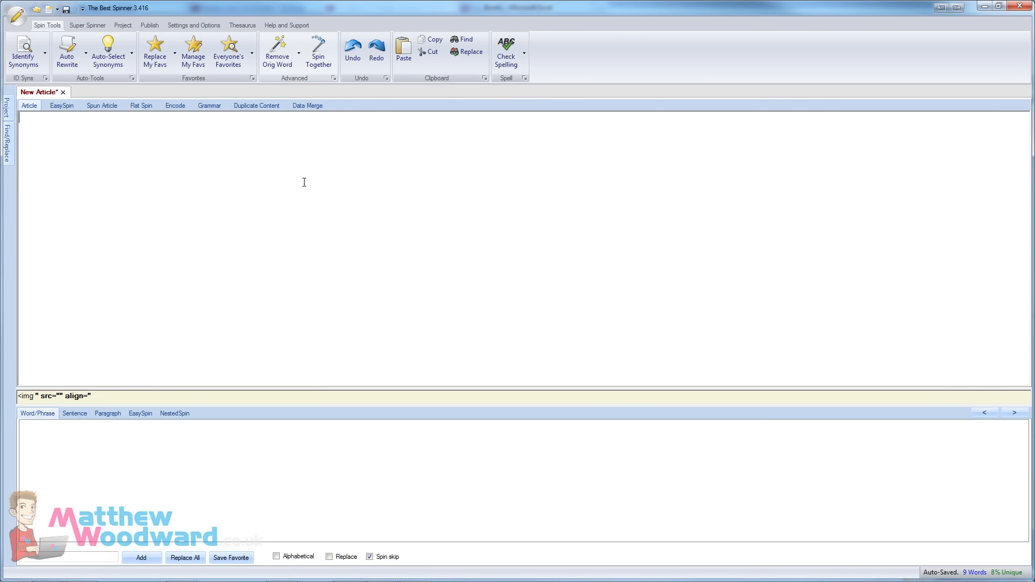
- Switch to UltraEdit and replace every src="" in Edit1 with a src attribute holding the cut image URL spin syntax between its quotes
left_click(182, 572)
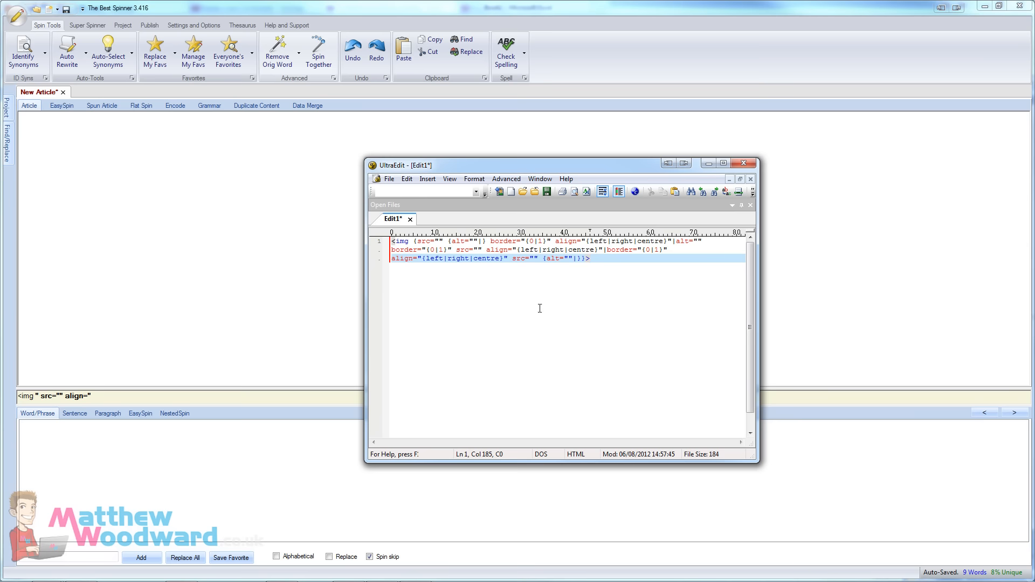
key("ctrl+r")
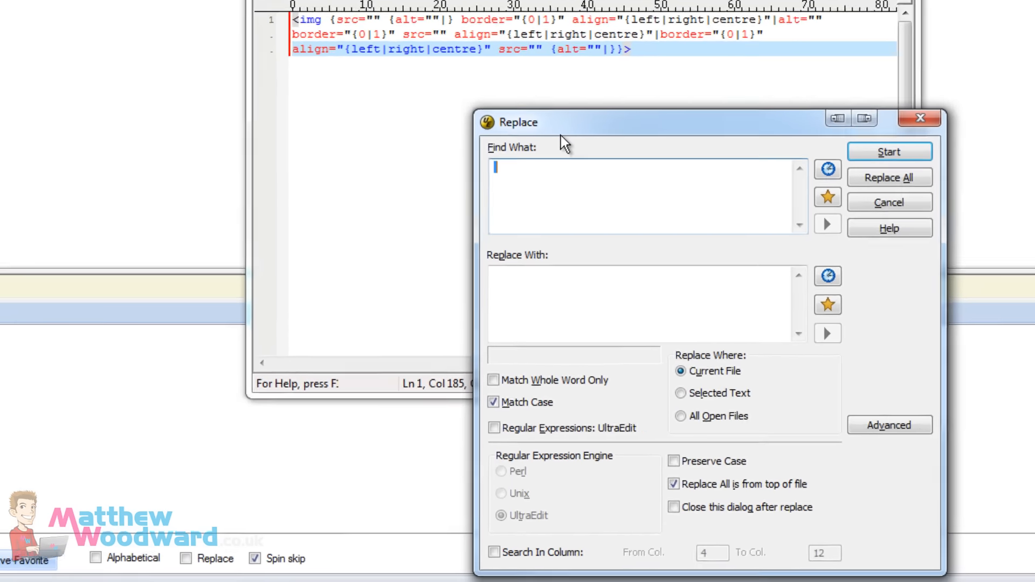
type("src=\"\"")
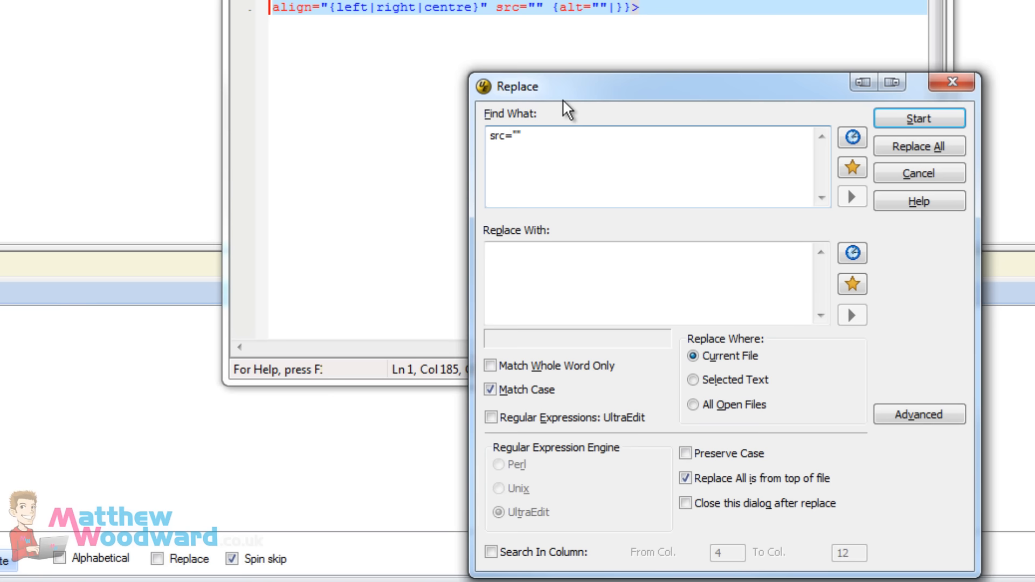
key("Tab")
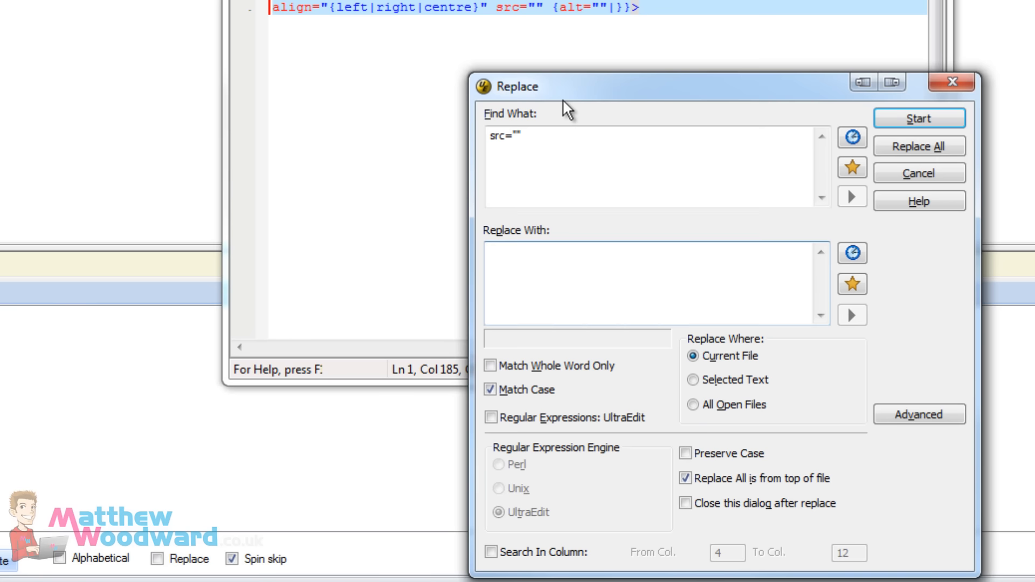
type("src=\"{")
key("ctrl+v")
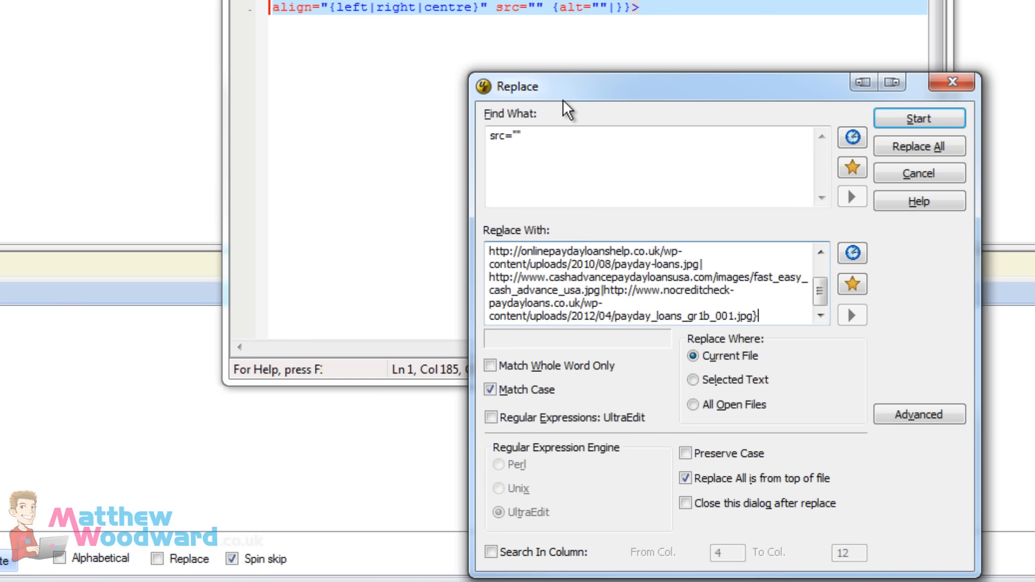
type("\"")
mouse_move(817, 283)
left_mouse_down()
mouse_move(824, 257)
mouse_move(823, 300)
left_mouse_up()
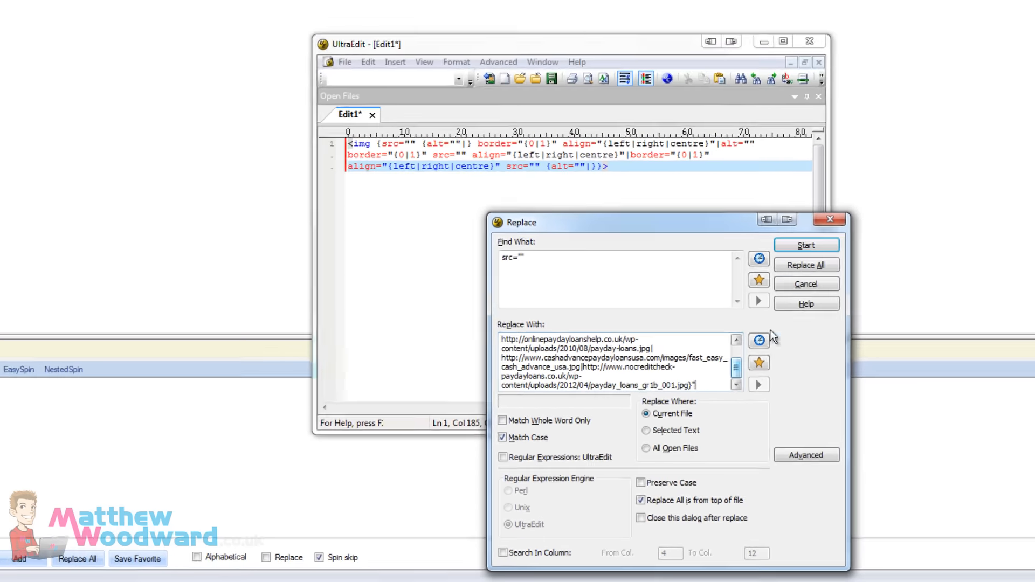
left_click(806, 265)
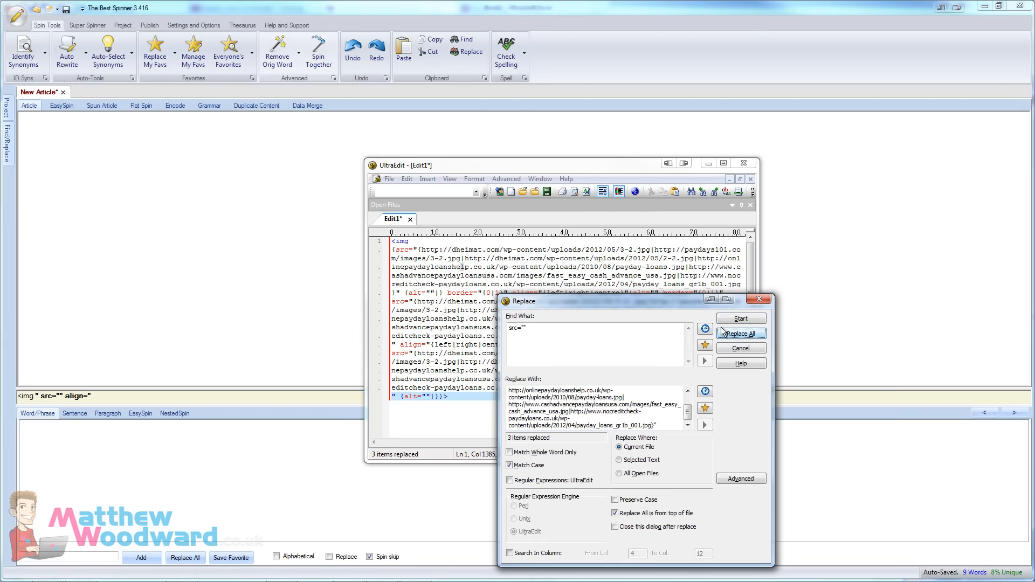
left_click(762, 299)
- Open the Tags & Keywords text file in UltraEdit and copy all its keywords into the empty article in The Best Spinner
double_click(578, 167)
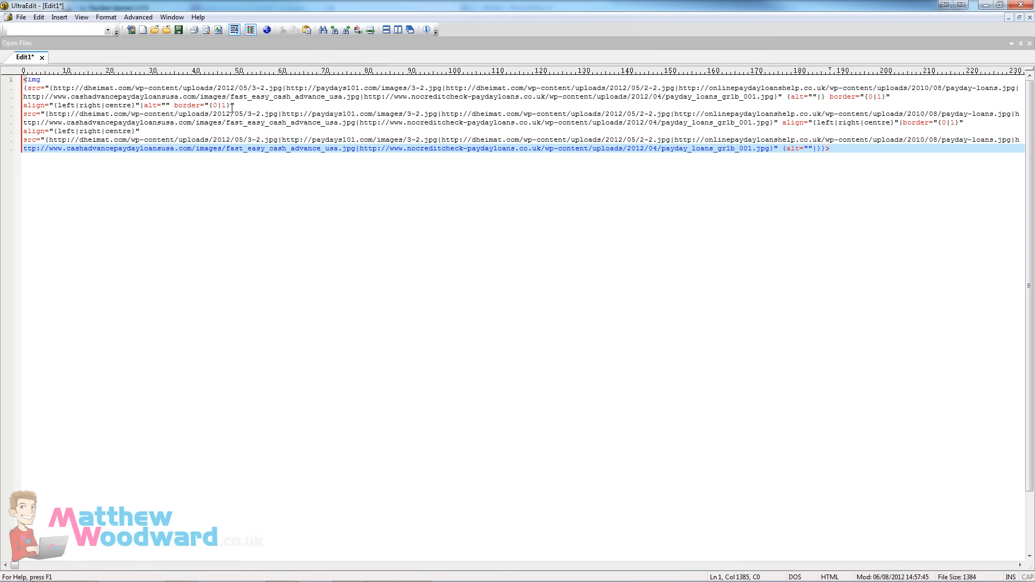
left_click_drag(144, 105, 171, 105)
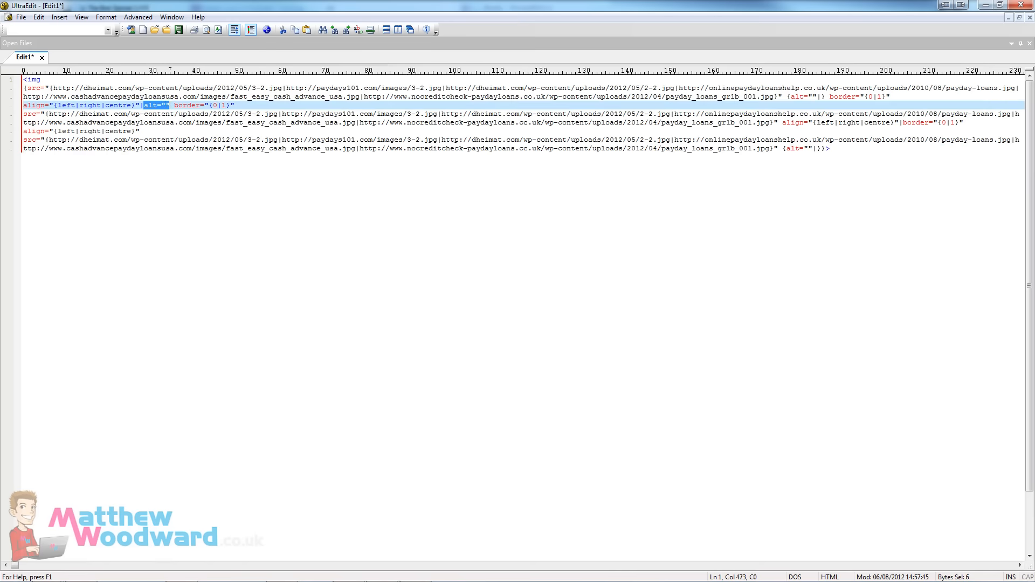
key("alt+Tab")
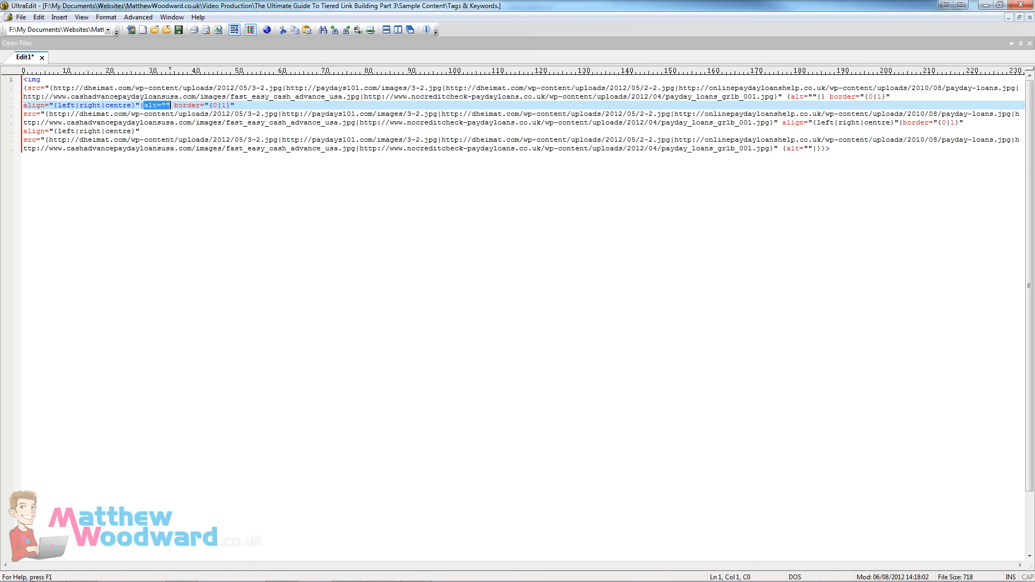
left_click(280, 215)
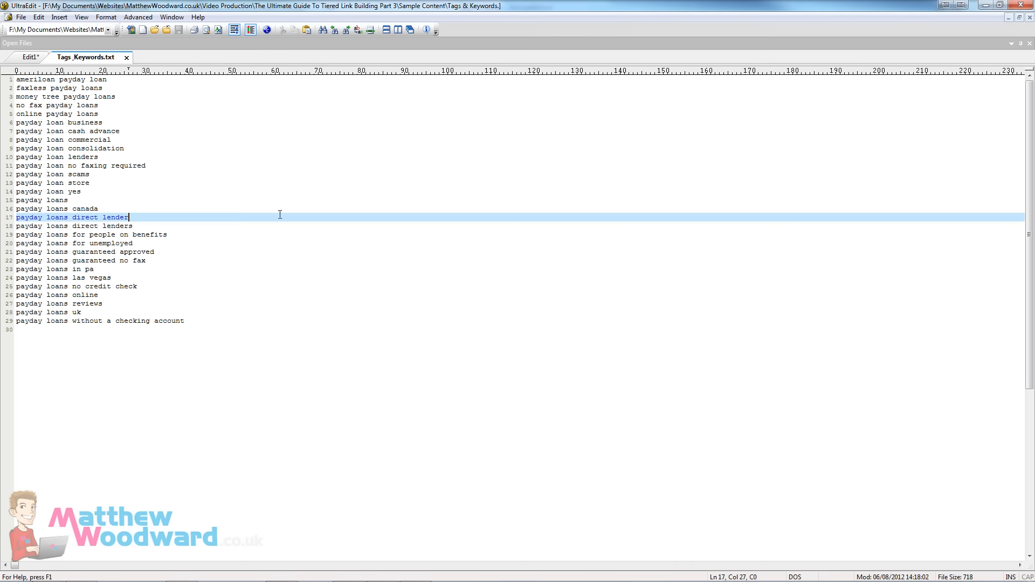
key("ctrl+a")
key("ctrl+c")
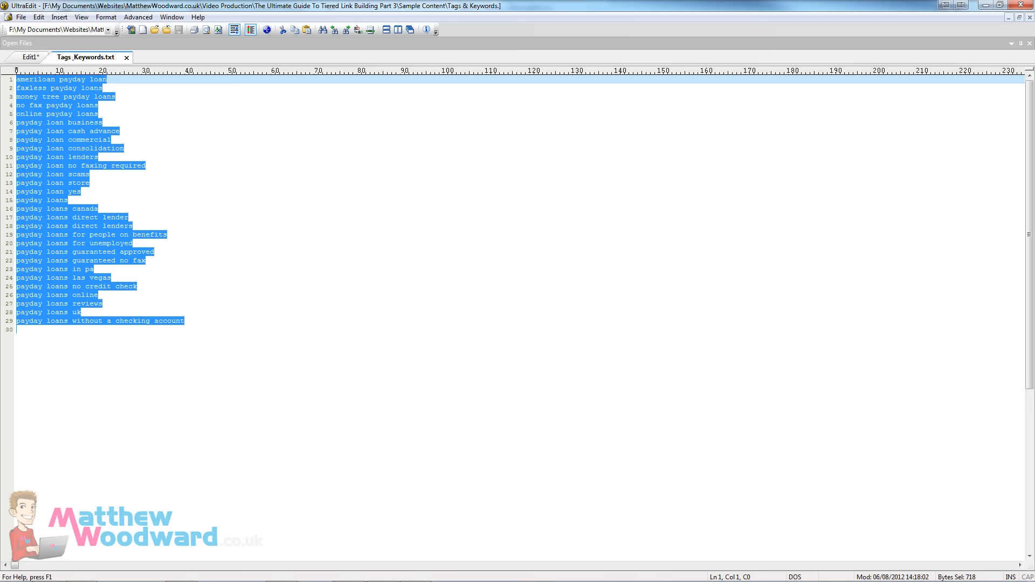
left_click(420, 573)
key("ctrl+v")
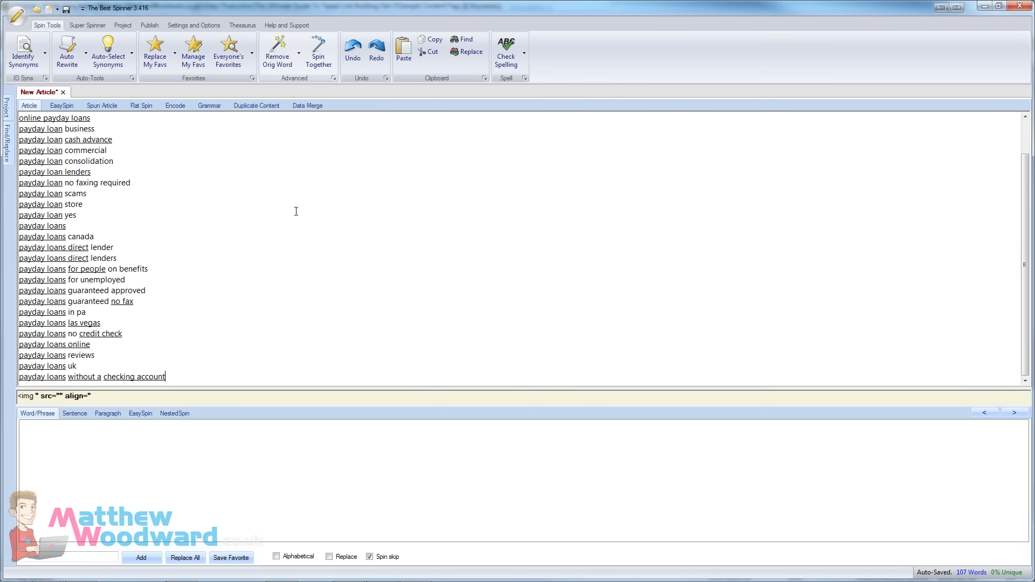
- Spin all the payday loan keywords together without a blank paragraph and cut the keyword spin syntax from the article
key("ctrl+a")
left_click(318, 54)
left_click(549, 333)
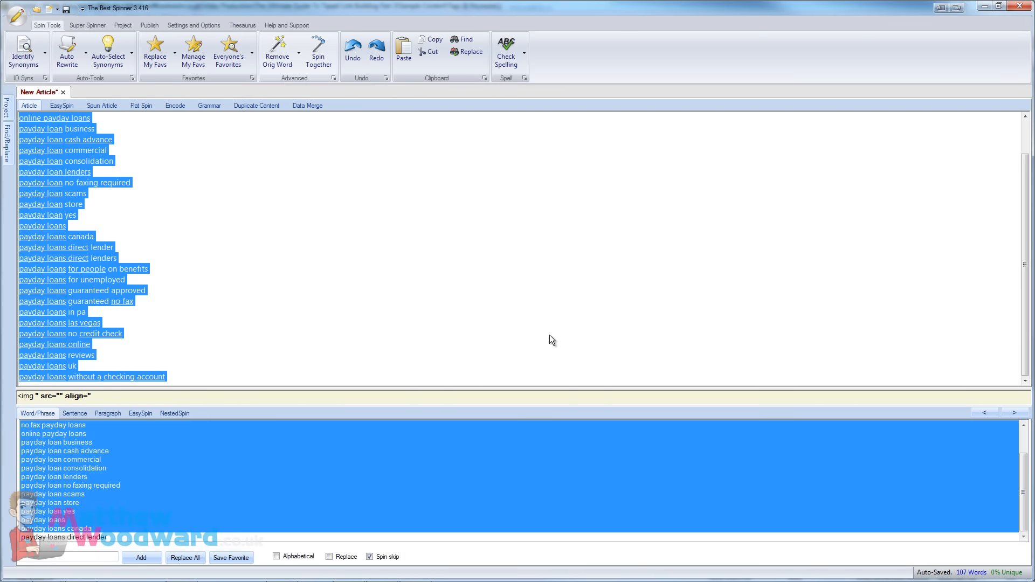
key("ctrl+x")
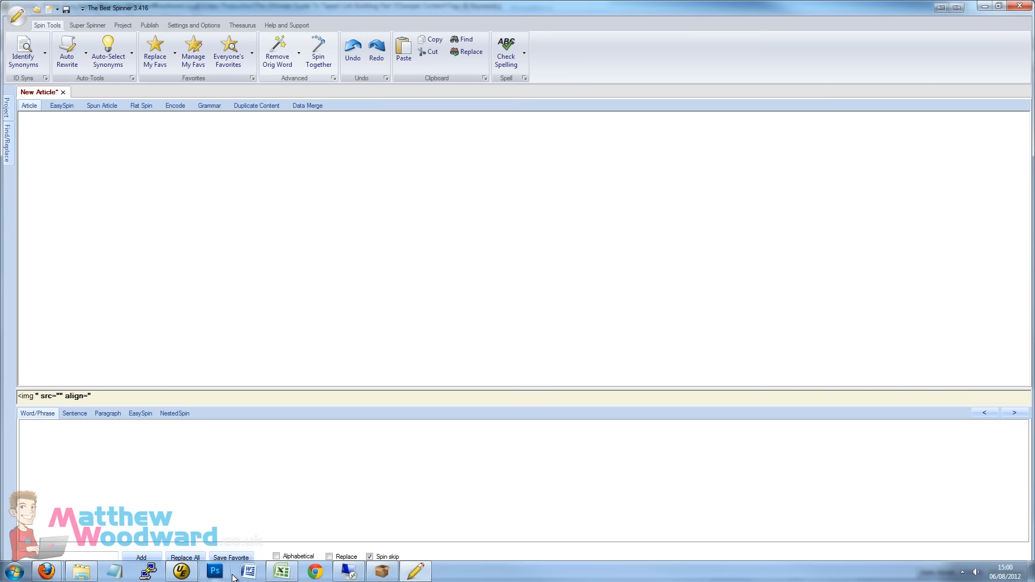
- Switch to Edit1 in UltraEdit and replace every alt="" with an alt attribute holding the cut keyword spin syntax between its quotes
left_click(181, 571)
left_click(26, 58)
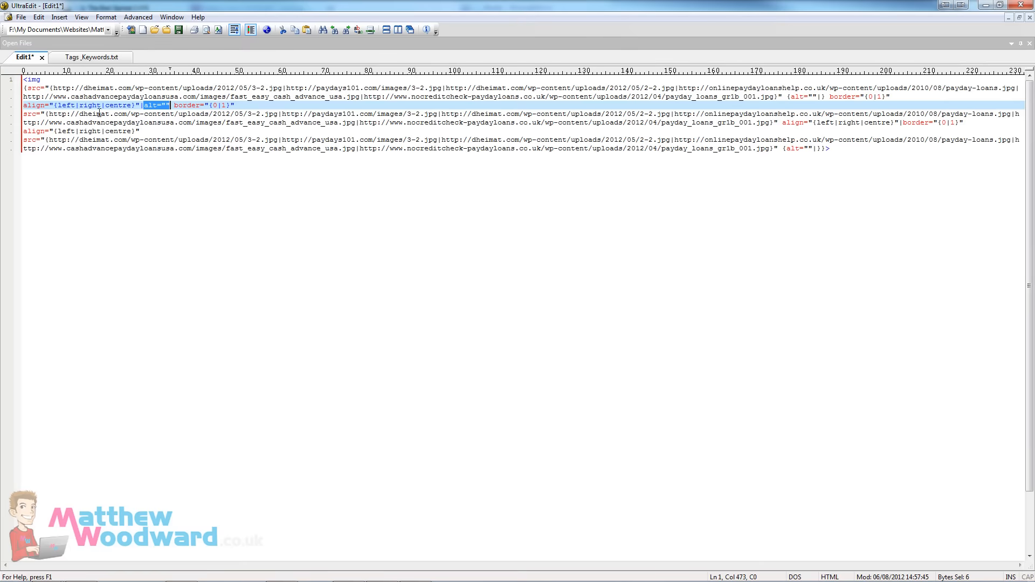
key("ctrl+r")
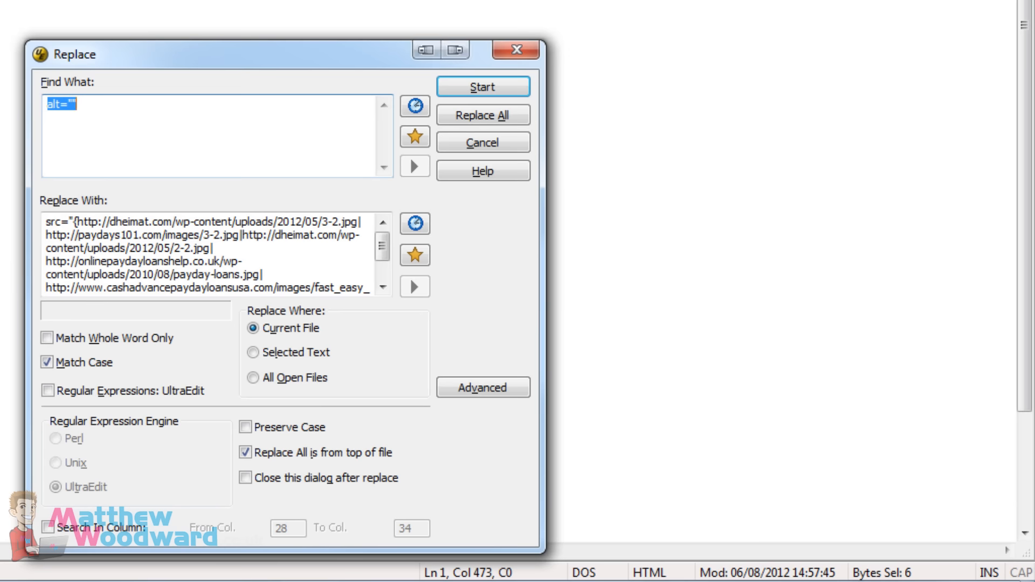
key("Tab")
type("alt=\"")
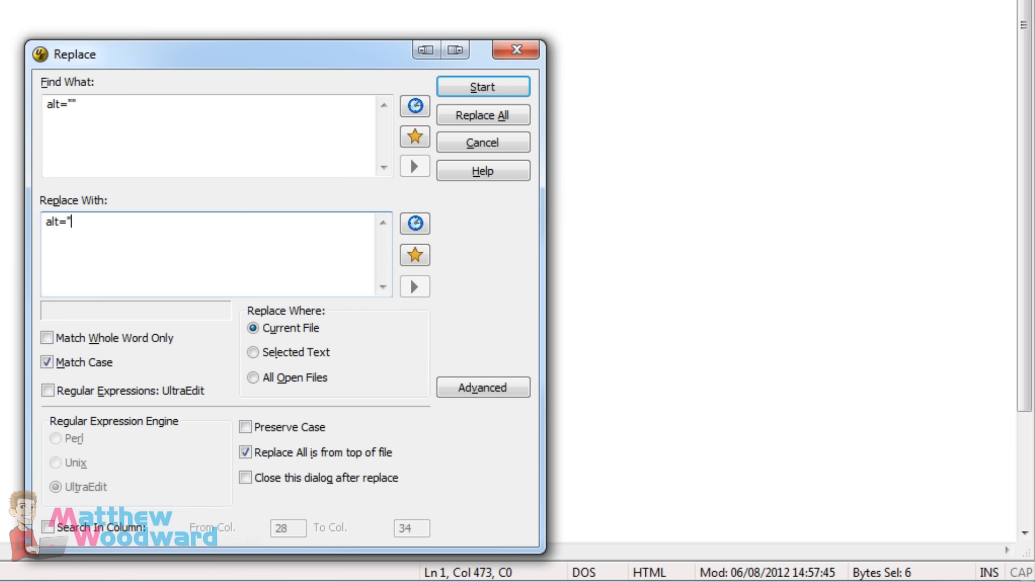
key("ctrl+v")
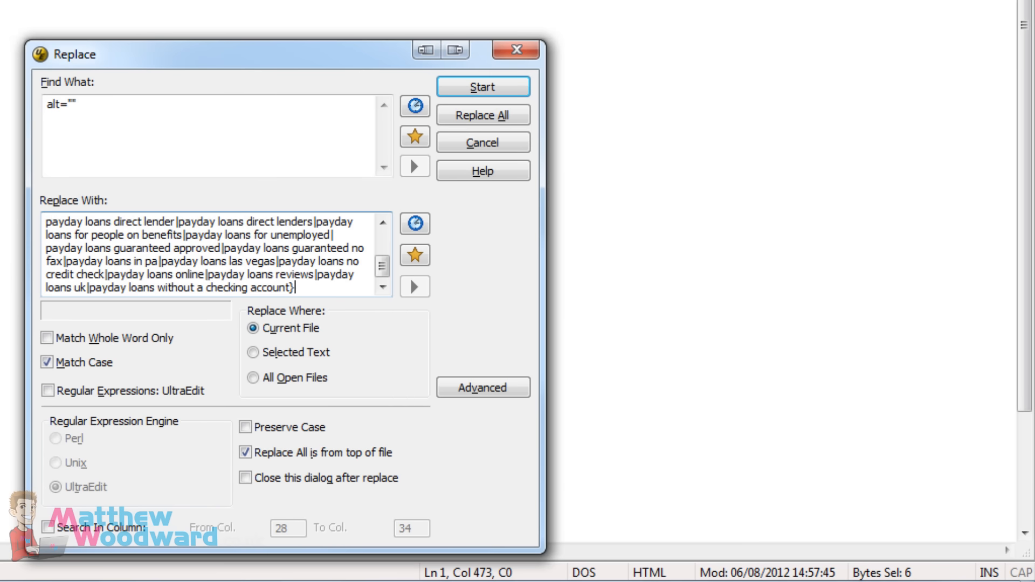
type("\"")
left_click(479, 116)
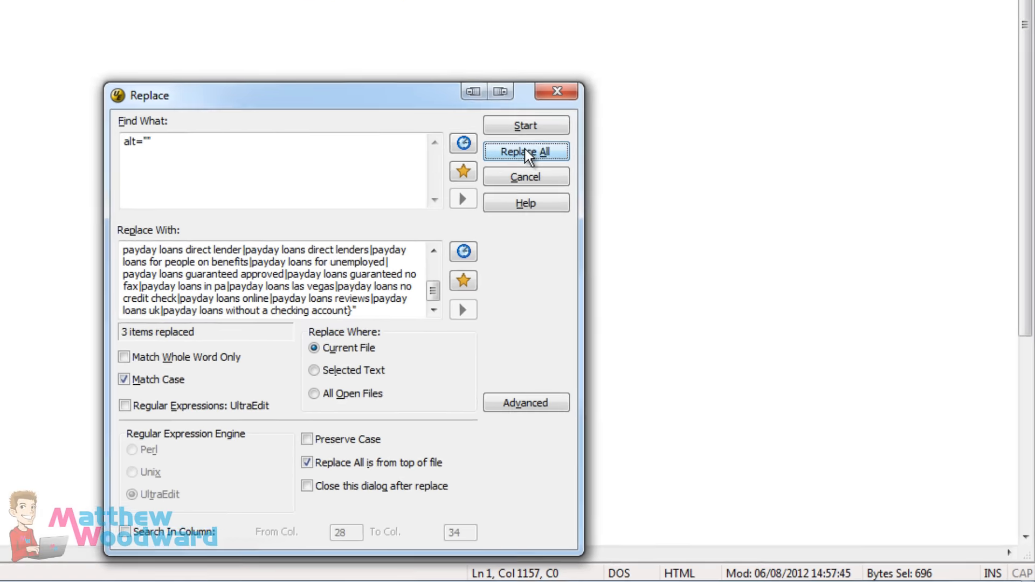
- Copy the whole image tag spin syntax from Edit1 into the empty article in The Best Spinner
key("Escape")
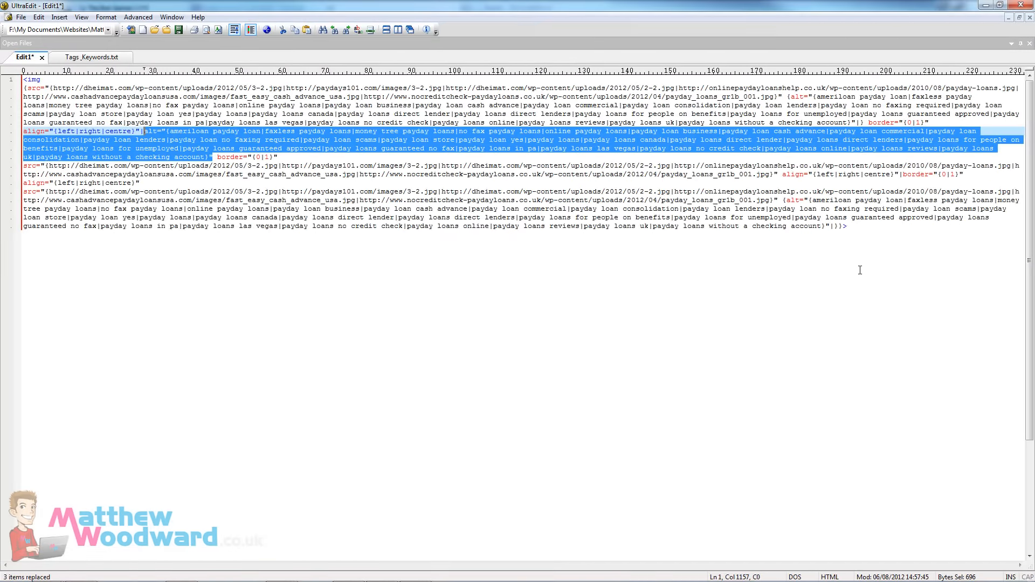
left_click(860, 270)
key("ctrl+a")
key("ctrl+c")
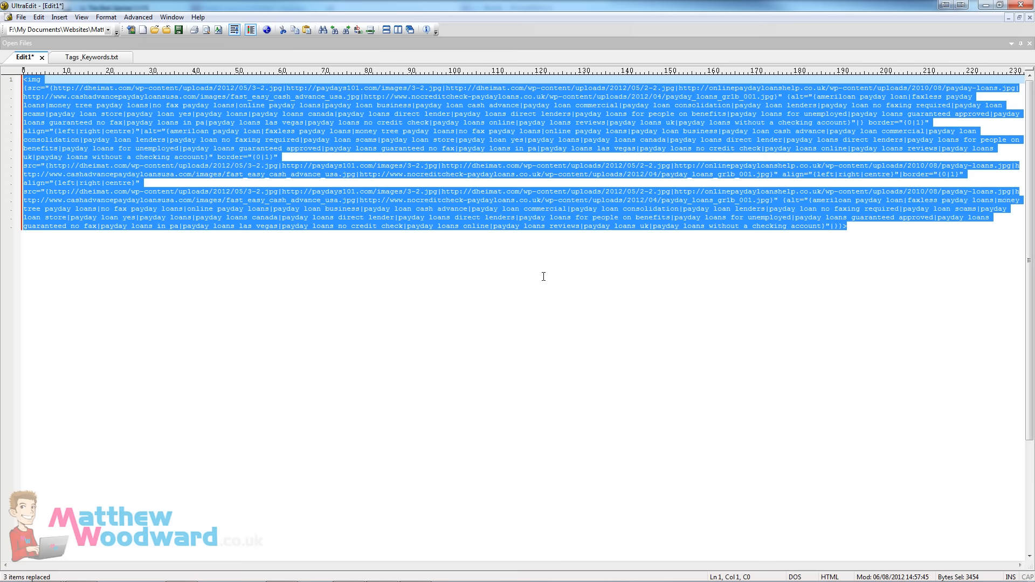
left_click(416, 572)
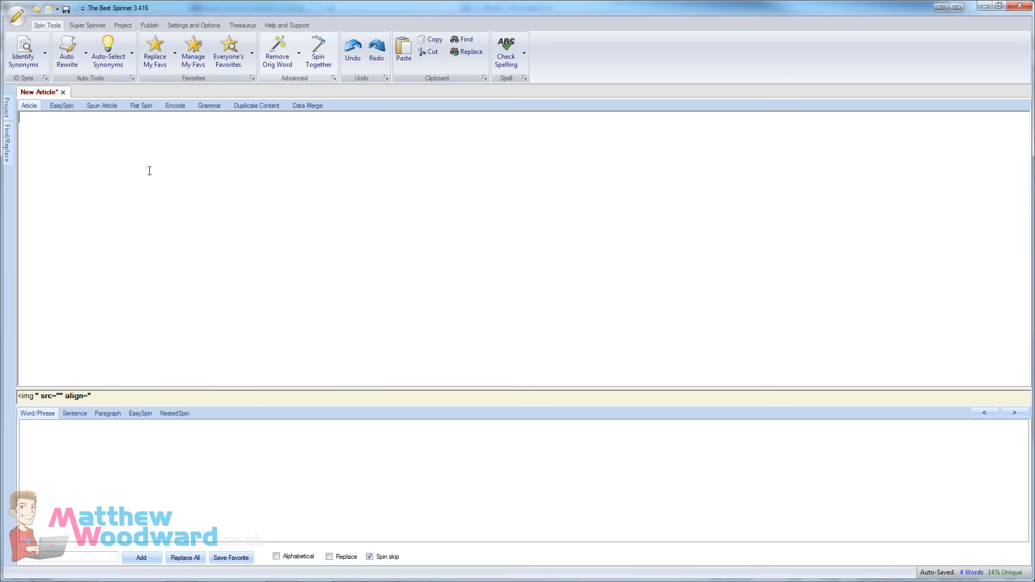
key("ctrl+v")
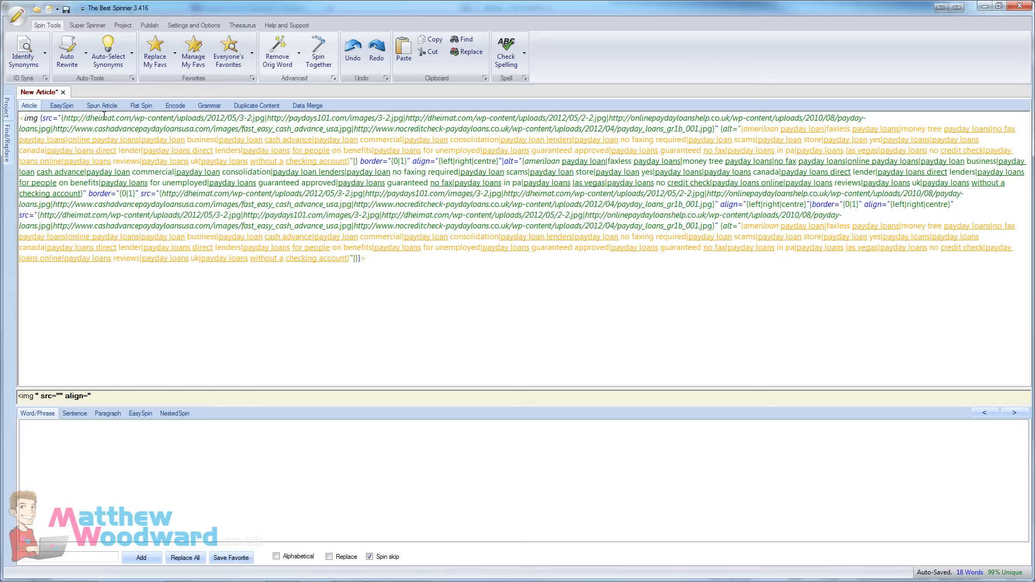
- Generate several new spins of the image tag and check the attribute order and values in the plain-text output
left_click(103, 105)
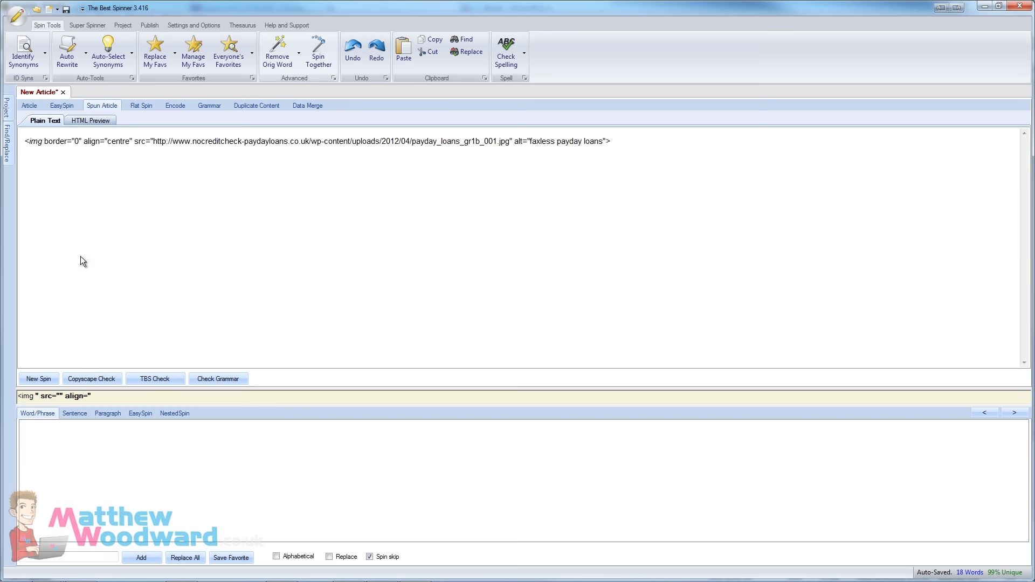
left_click(43, 376)
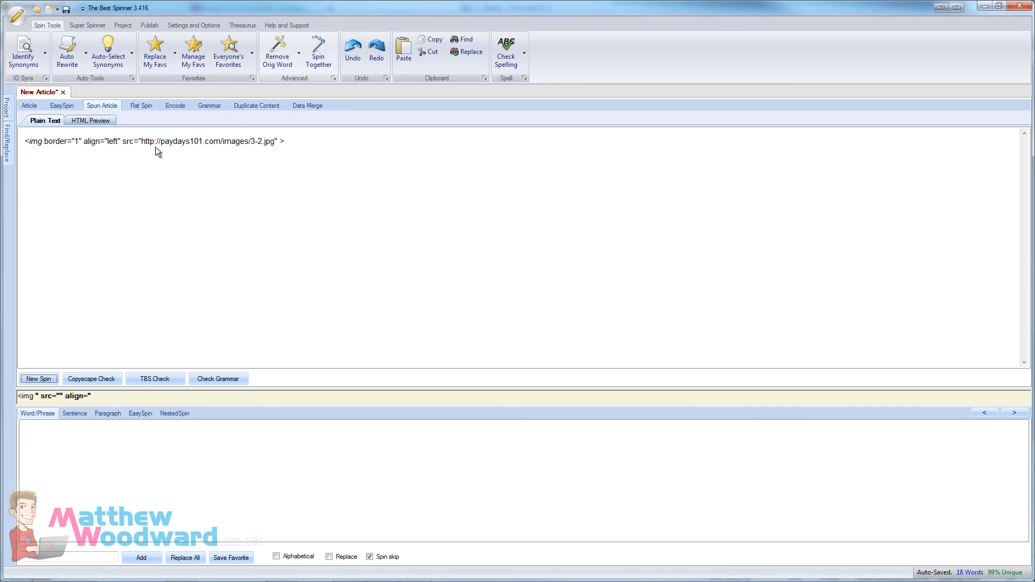
left_click(42, 380)
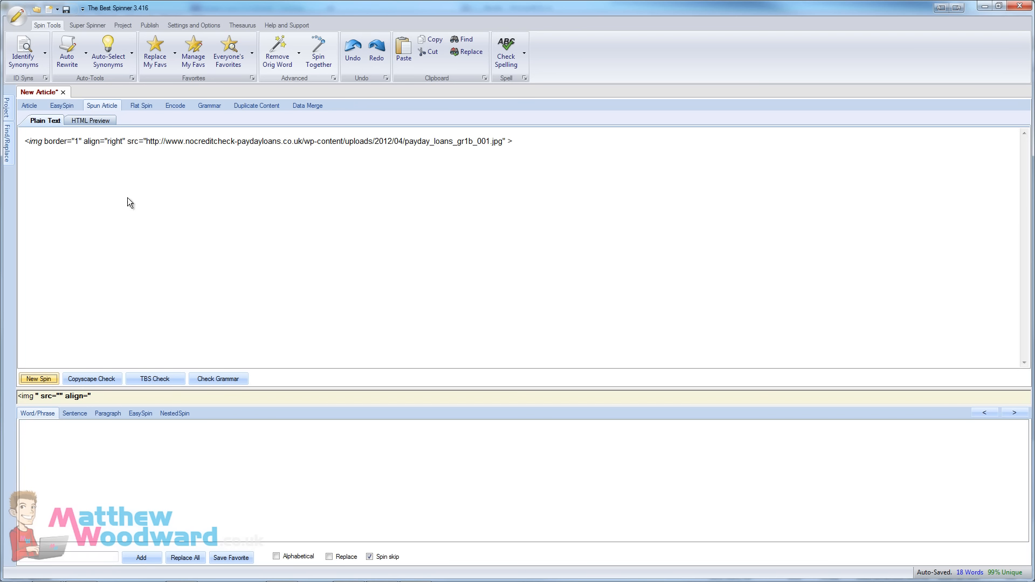
left_click(44, 379)
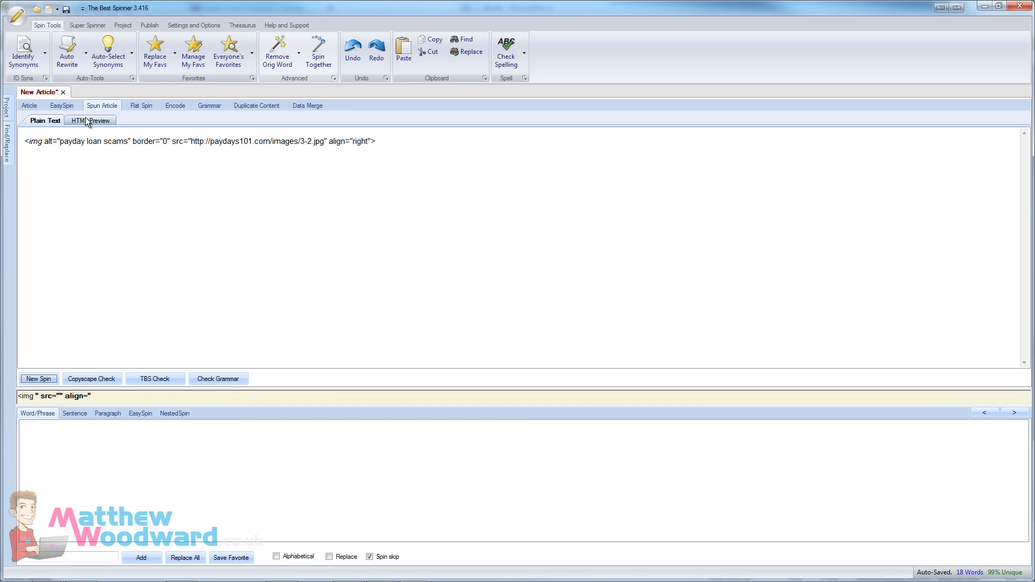
left_click(42, 379)
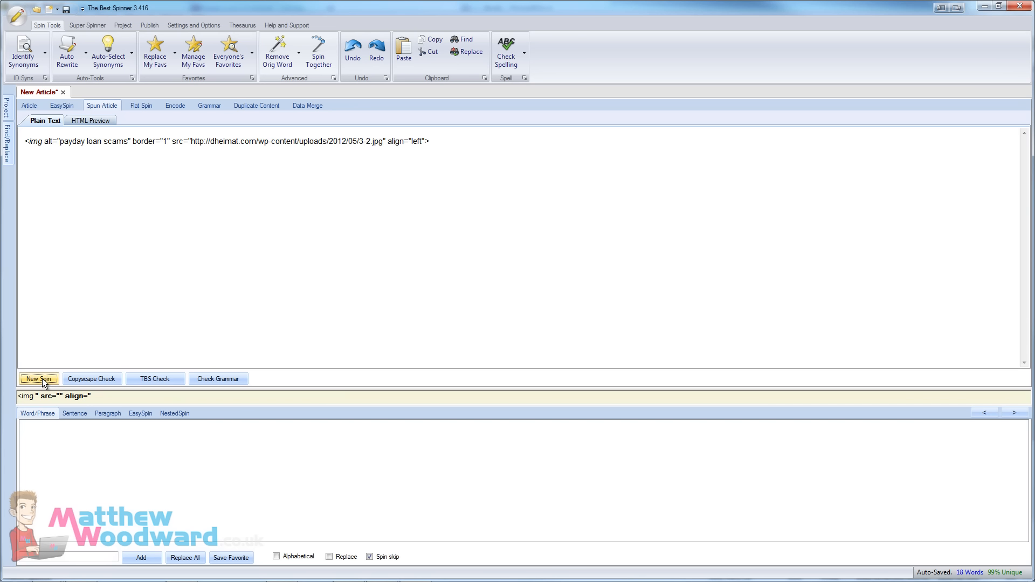
left_click(42, 378)
- Cut the entire image tag spin syntax from the article and paste it into cell L2 in Excel
left_click(31, 105)
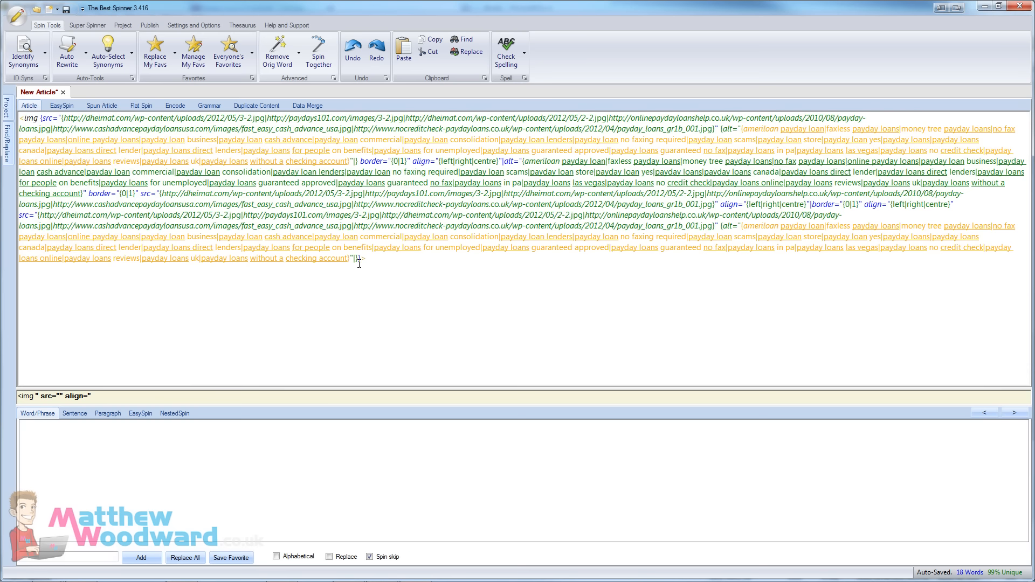
left_click_drag(390, 263, 19, 117)
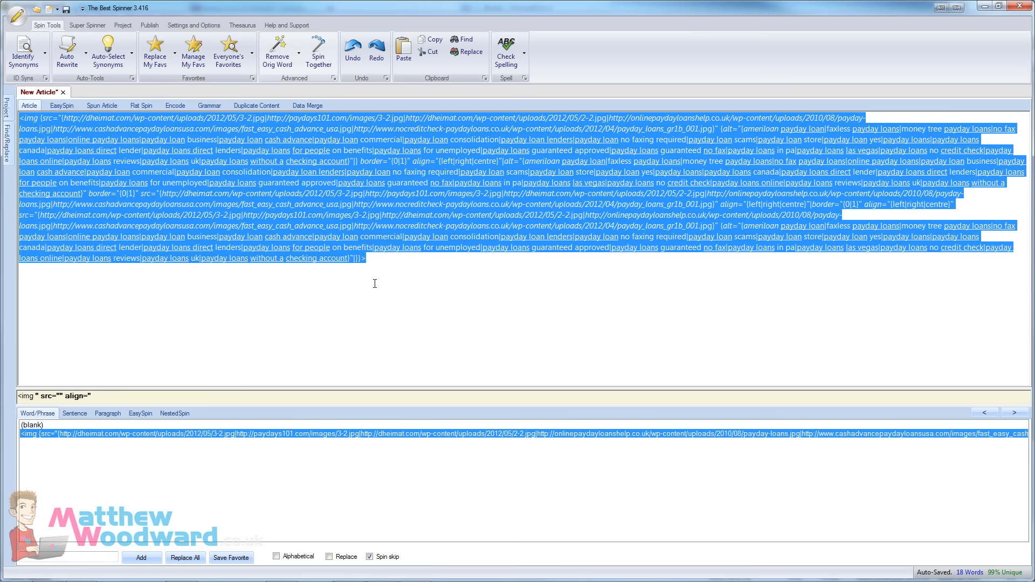
key("ctrl+x")
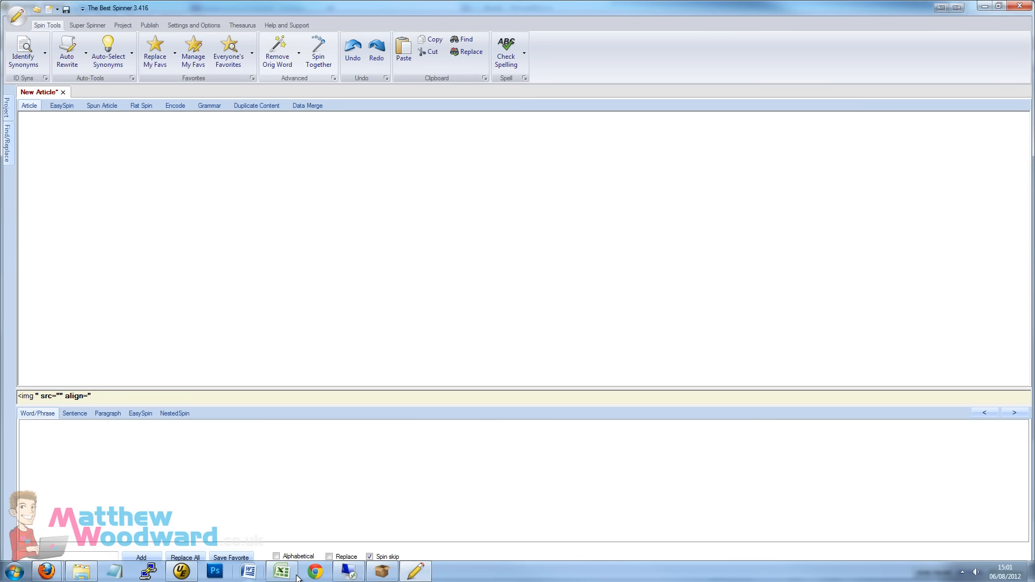
left_click(282, 572)
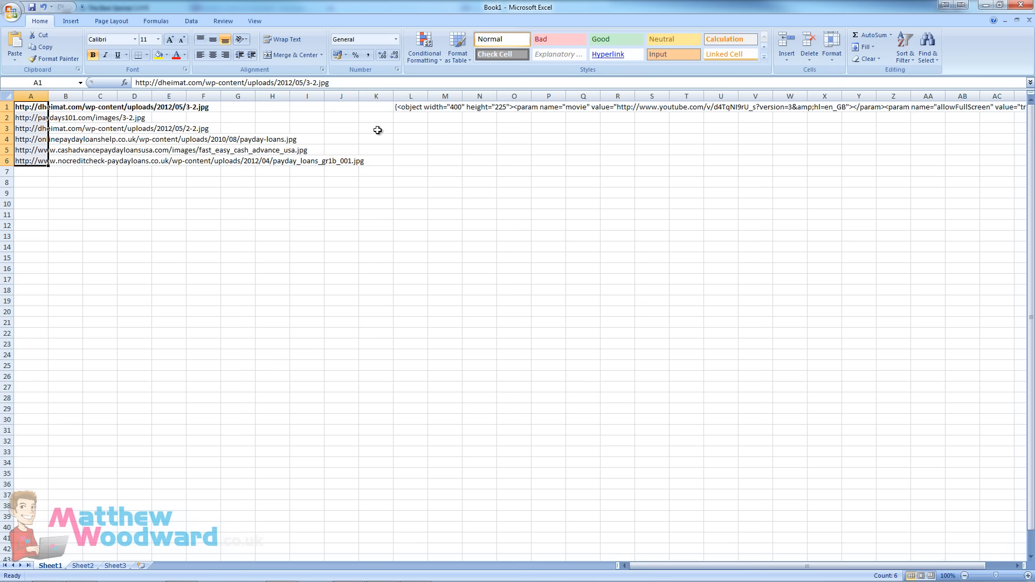
left_click(409, 117)
key("ctrl+v")
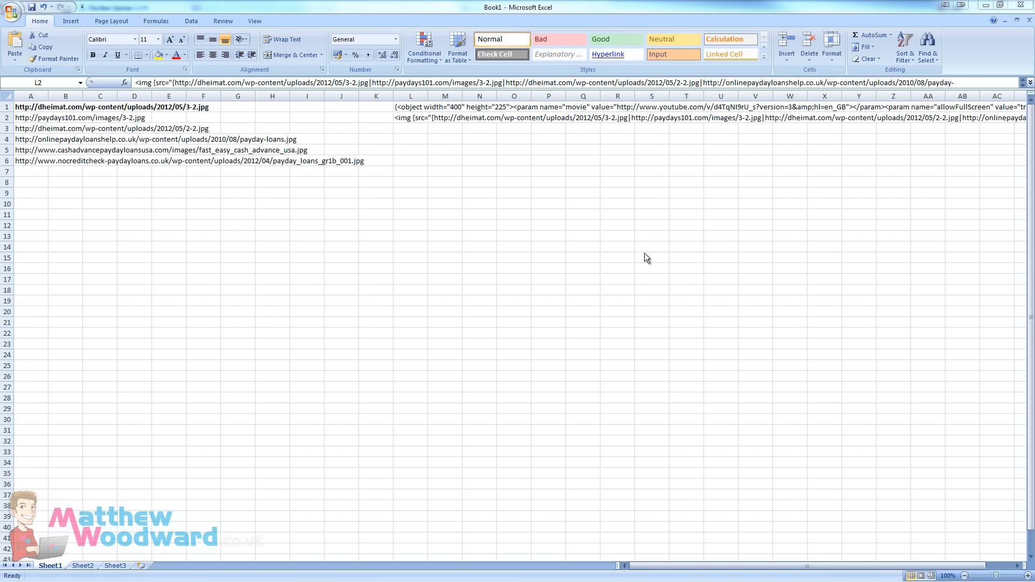
- Copy cells L1:L2, holding the video and image spin syntax, into the empty article in The Best Spinner
left_click_drag(411, 104, 411, 118)
key("ctrl+c")
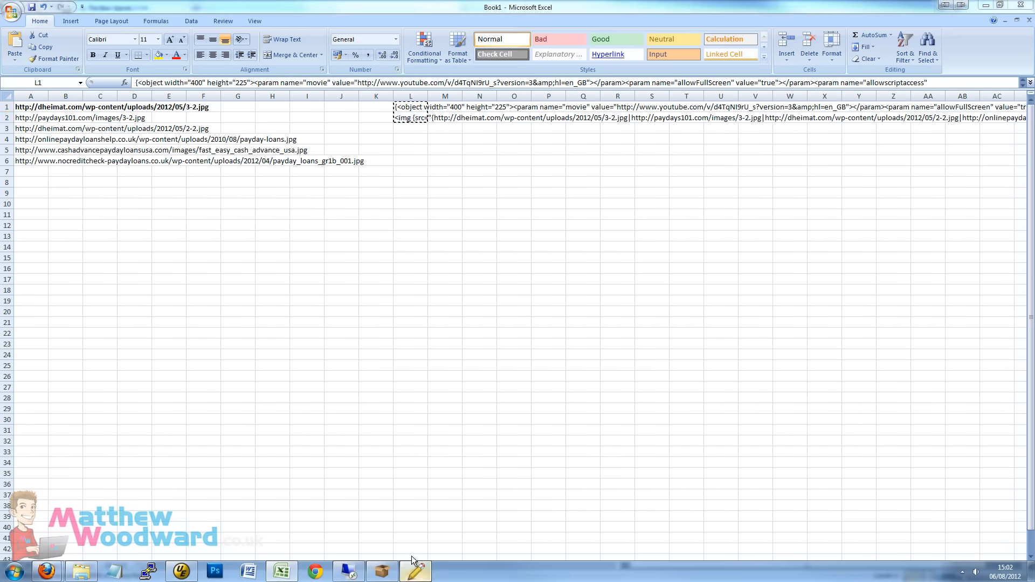
left_click(415, 571)
key("ctrl+v")
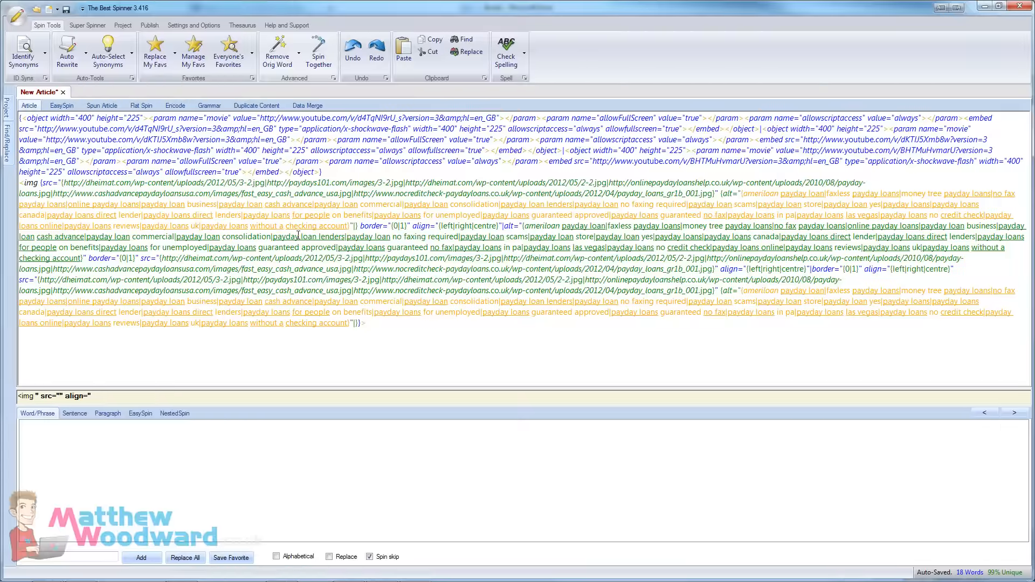
- Spin the video embed and image tag paragraphs together, including a blank paragraph in the spin
key("ctrl+a")
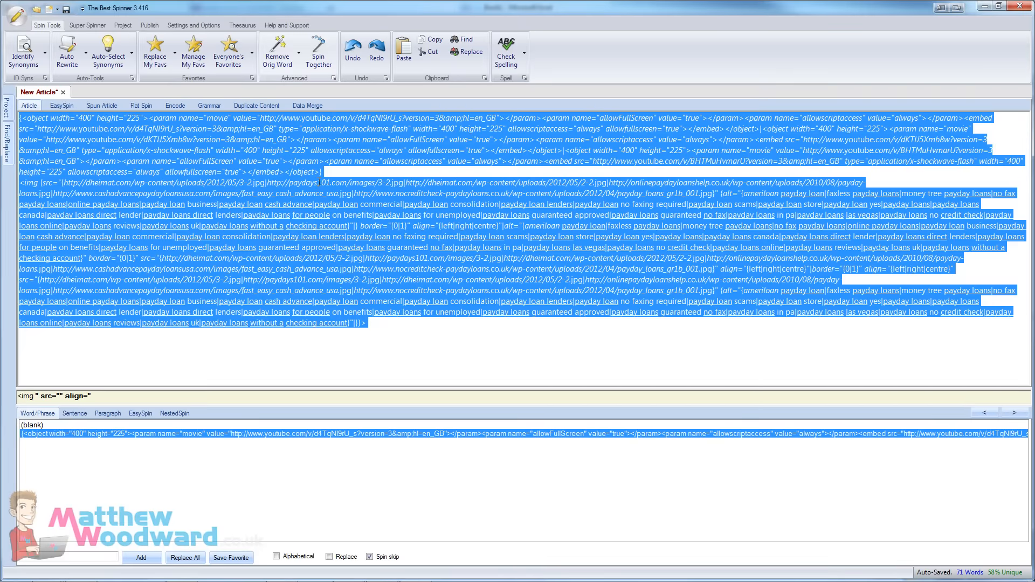
left_click(323, 54)
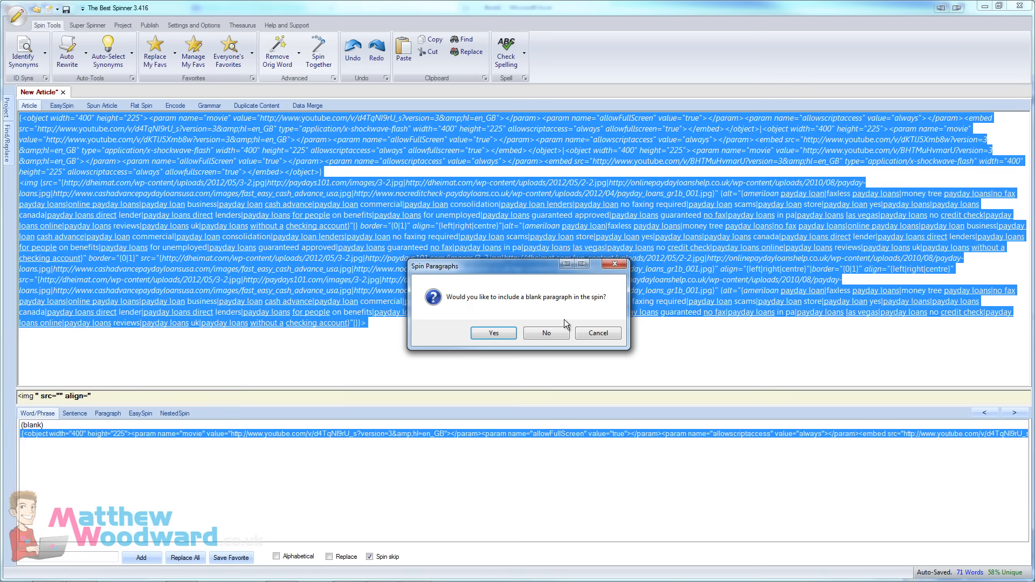
left_click(494, 333)
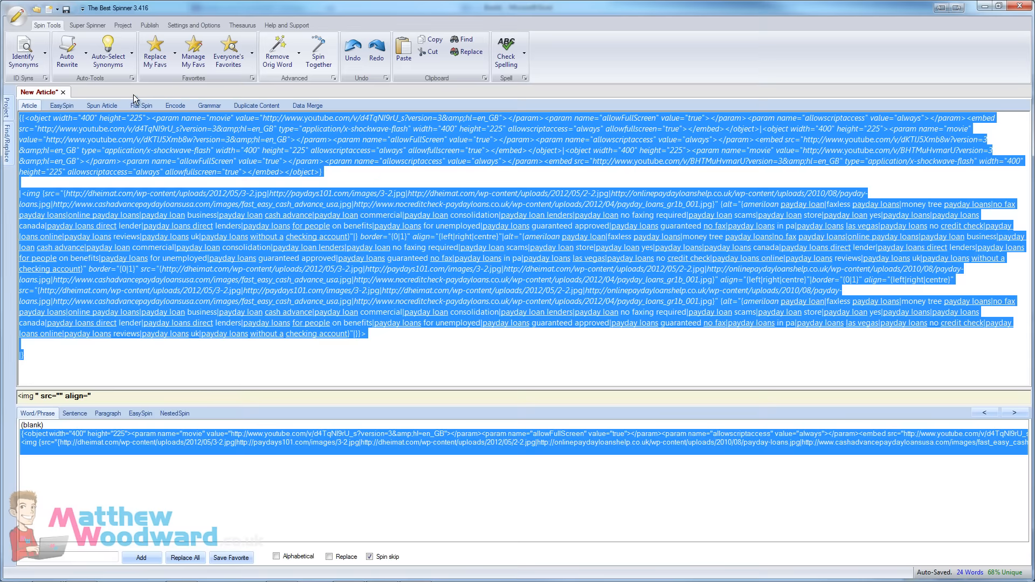
- Generate repeated new spins of the combined syntax and check the output for video, image and blank variations
left_click(103, 105)
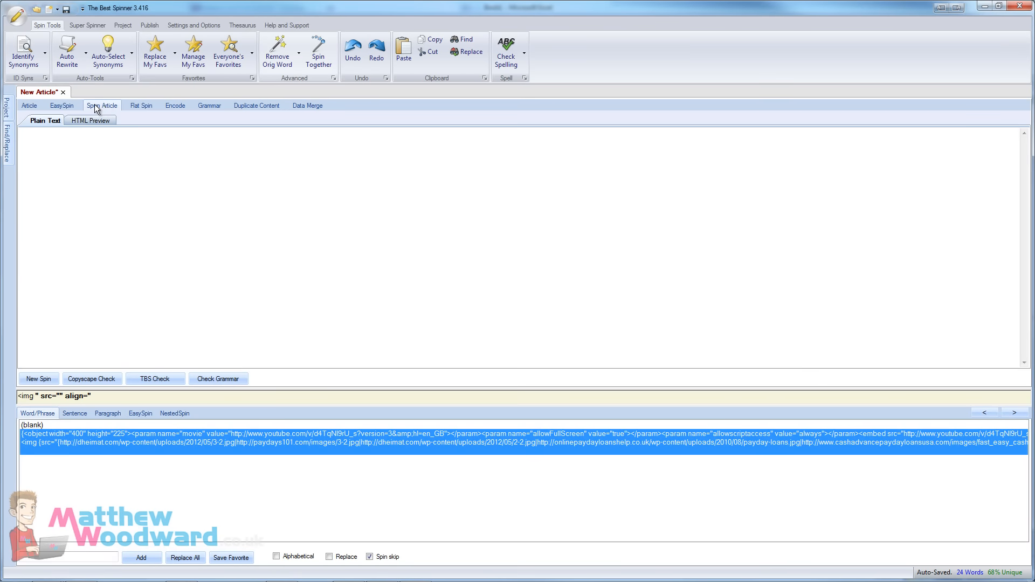
left_click(41, 381)
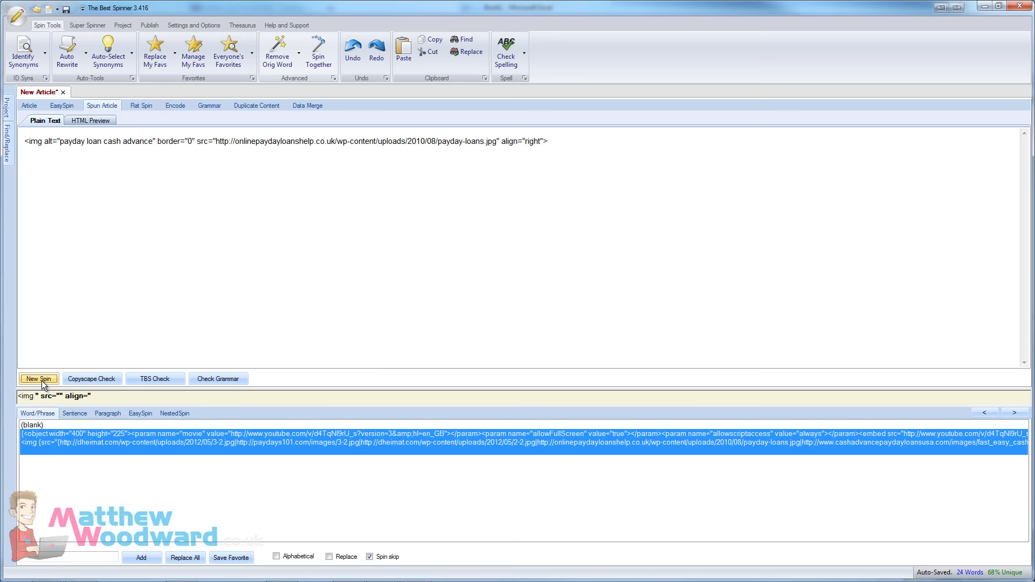
left_click(41, 381)
left_click(41, 381)
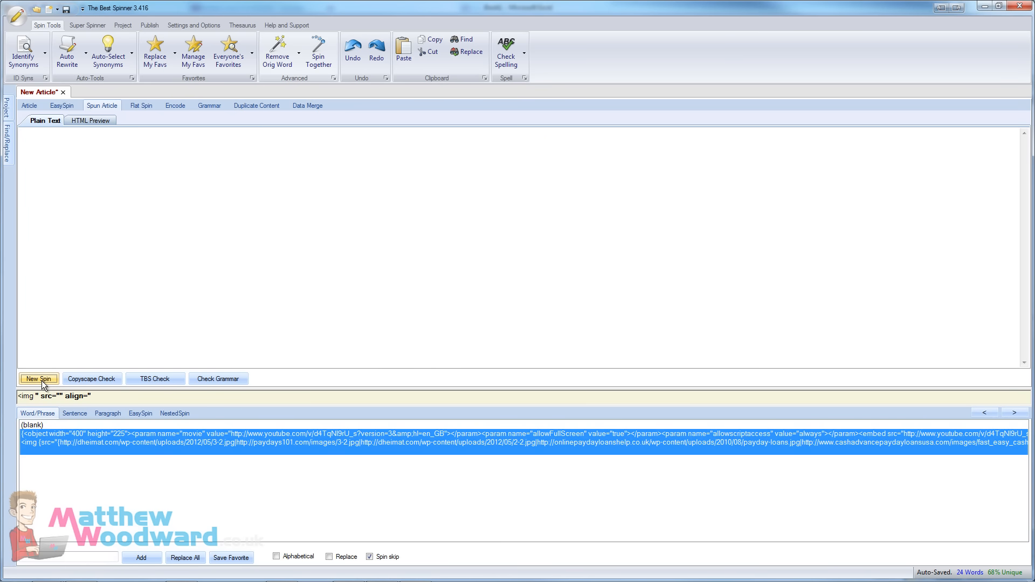
left_click(41, 381)
left_click(41, 381)
left_click(41, 380)
left_click(40, 381)
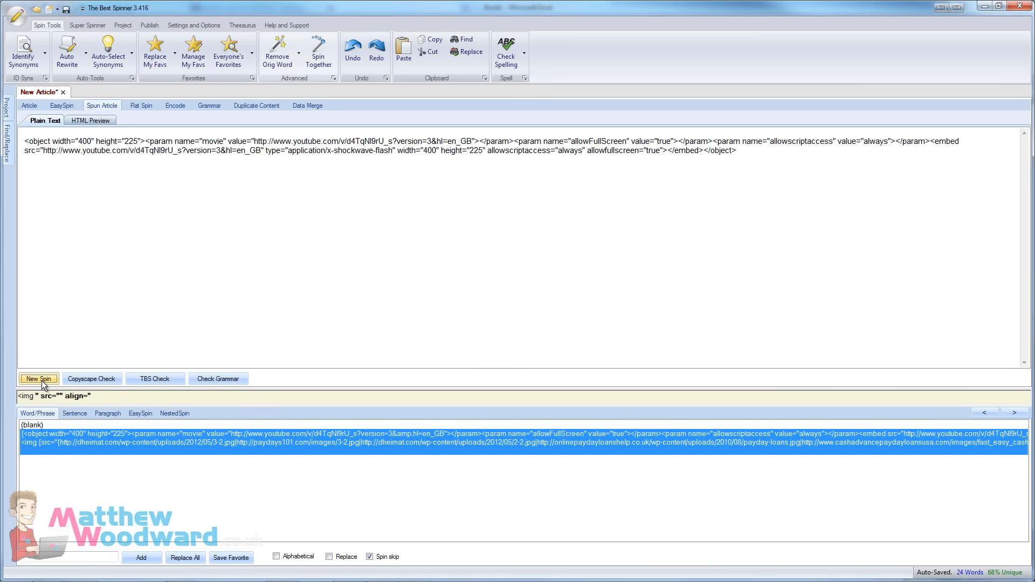
left_click(41, 381)
left_click(41, 381)
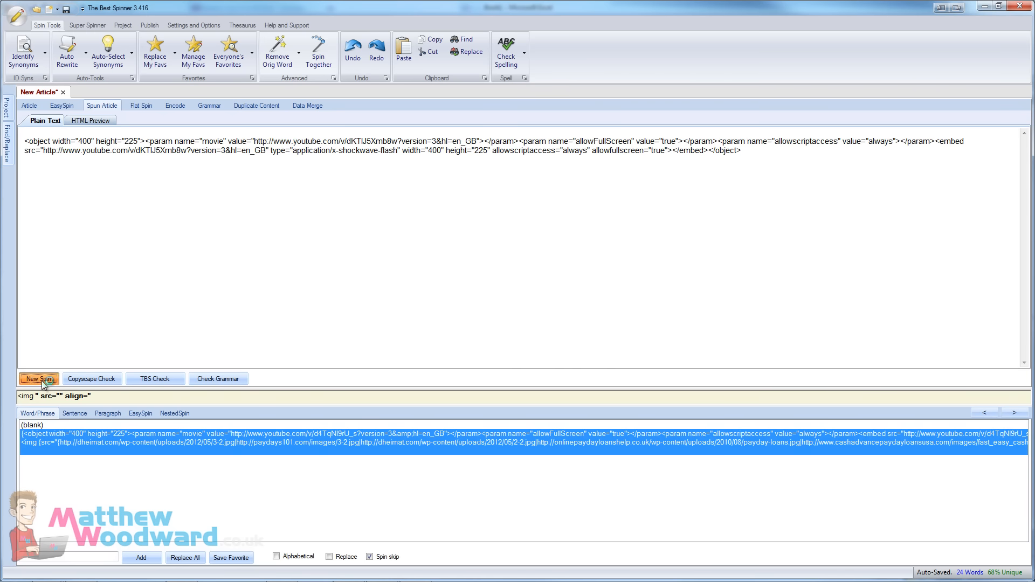
left_click(41, 381)
left_click(41, 381)
left_click(41, 380)
left_click(41, 381)
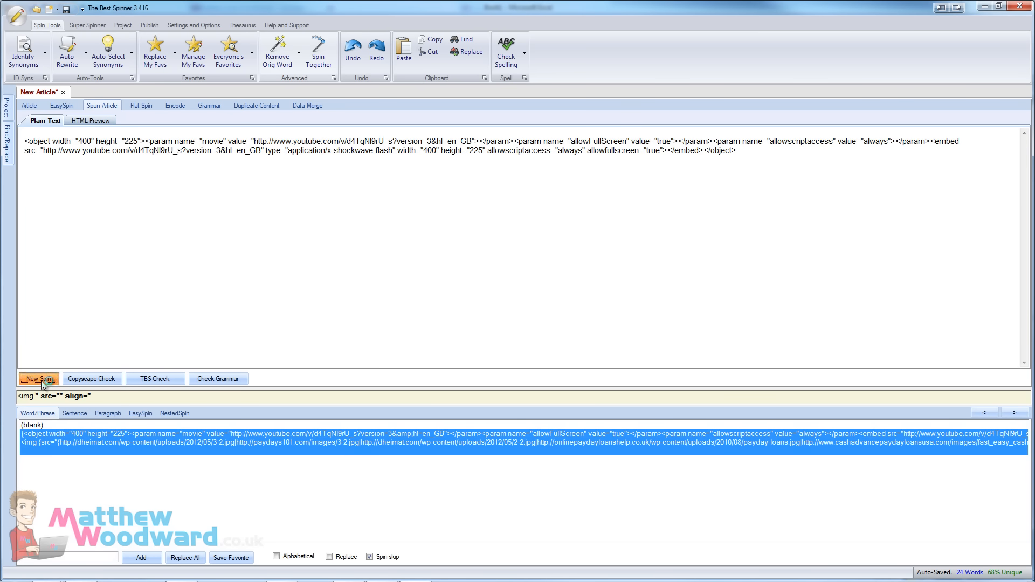
left_click(40, 381)
left_click(41, 381)
left_click(41, 381)
left_click(41, 381)
left_click(41, 381)
left_click(41, 381)
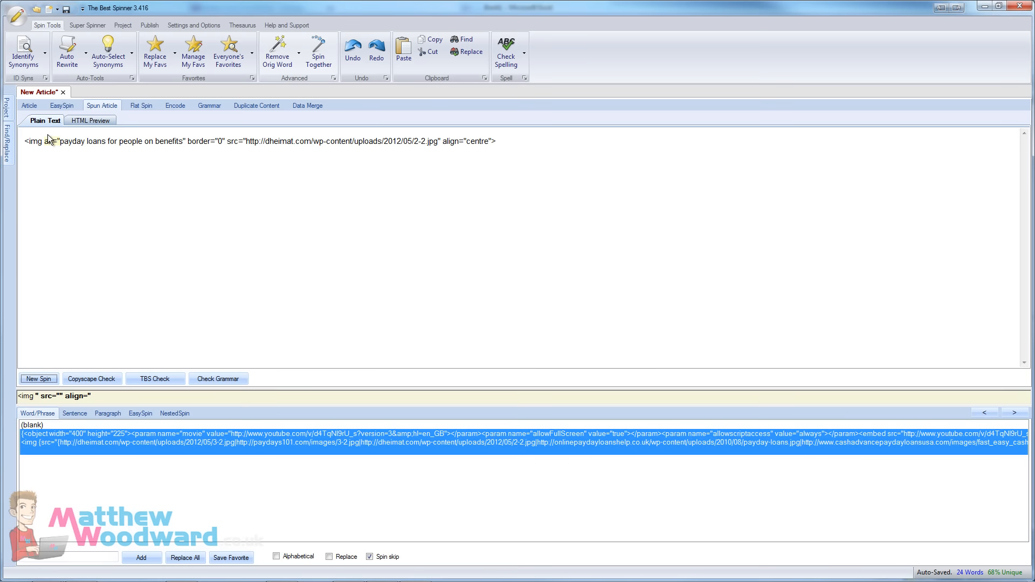
- Copy the full combined video and image spin syntax from the article into a new UltraEdit file
left_click(29, 107)
left_click(318, 364)
key("ctrl+a")
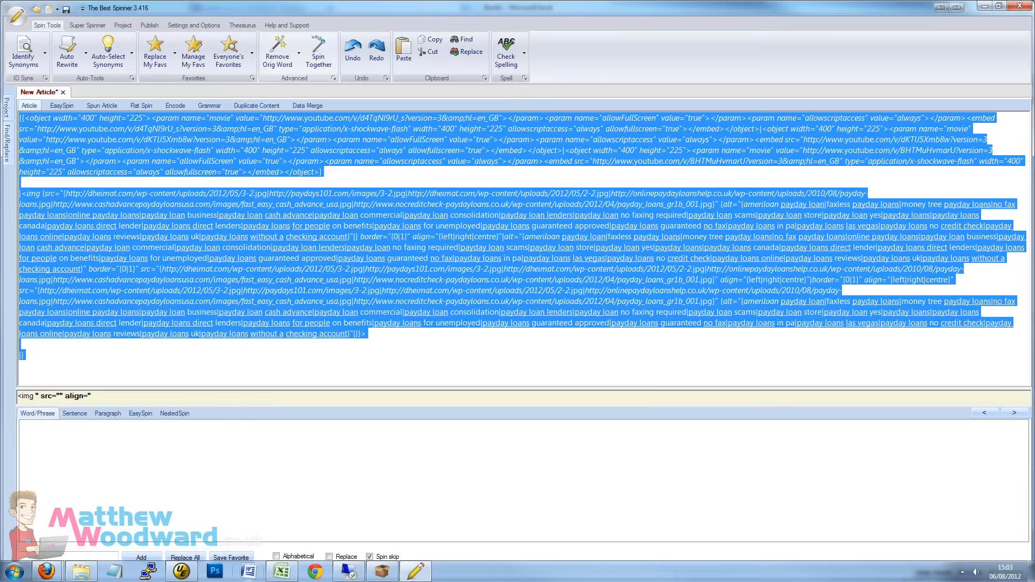
left_click(181, 571)
key("ctrl+n")
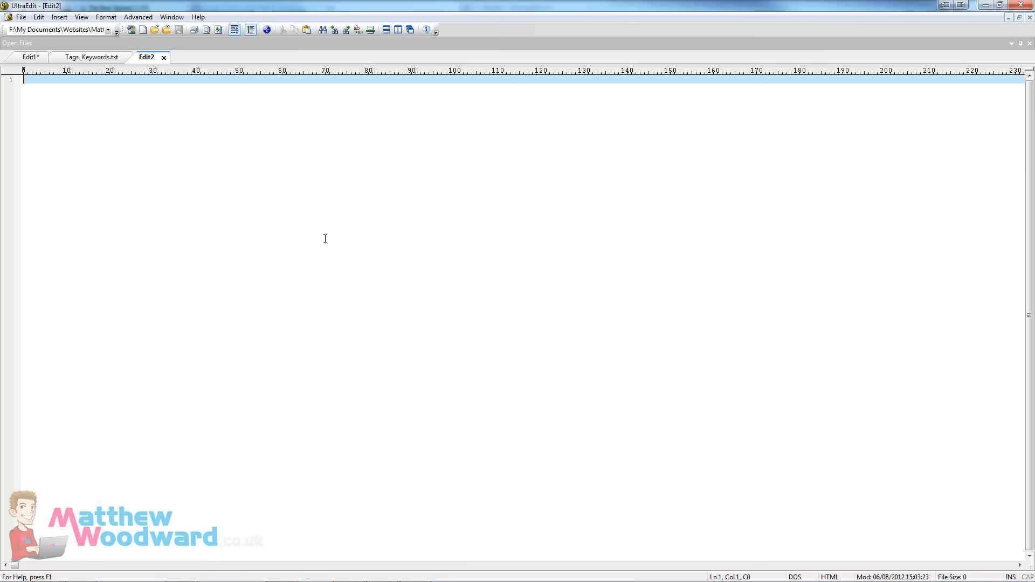
key("ctrl+v")
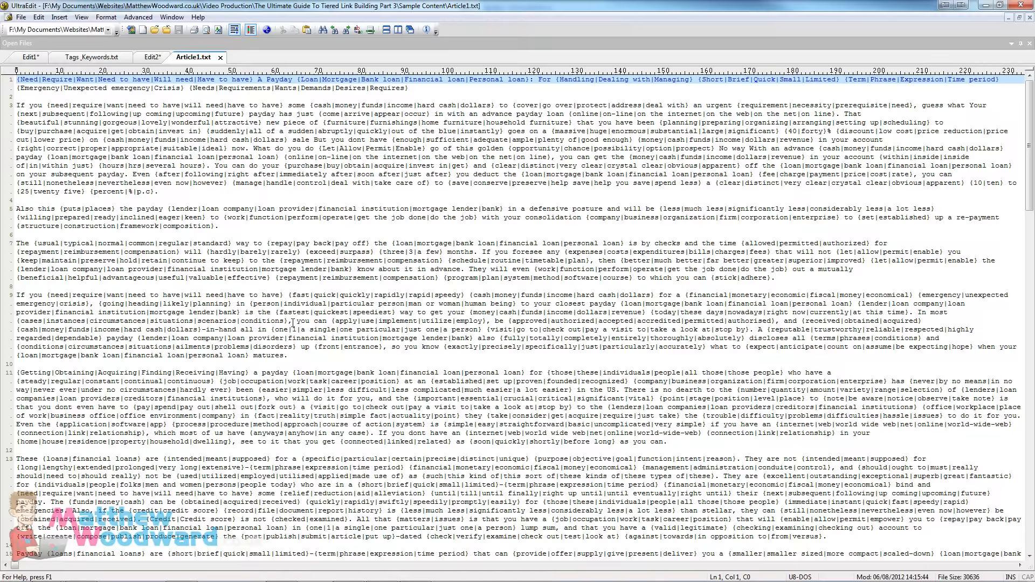
- Copy the entire video and image spin syntax from Edit2 into Article1.txt, below the paragraph starting "The {usual|typical|normal"
scroll(336, 319, "down", 11)
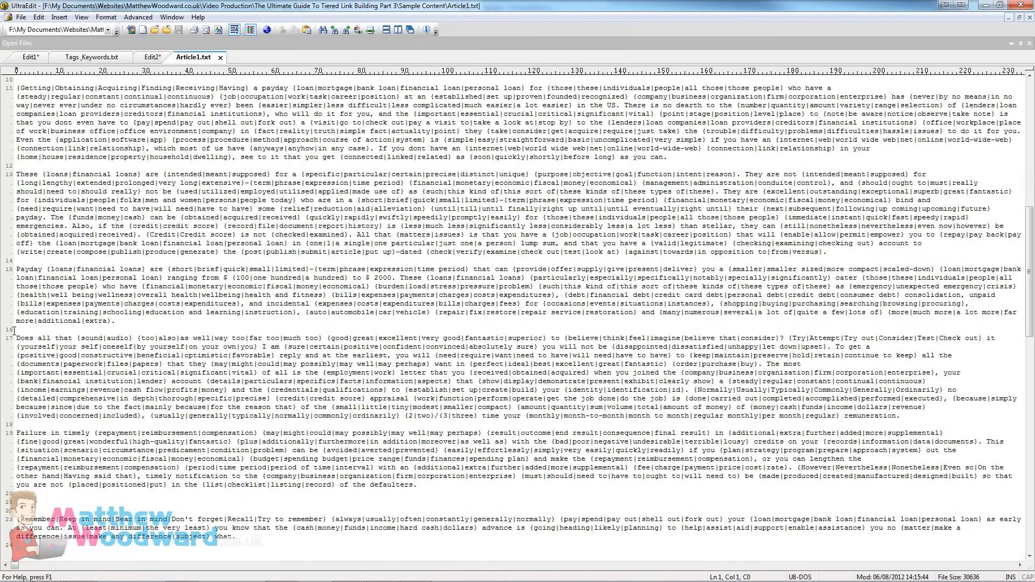
left_click_drag(16, 338, 793, 338)
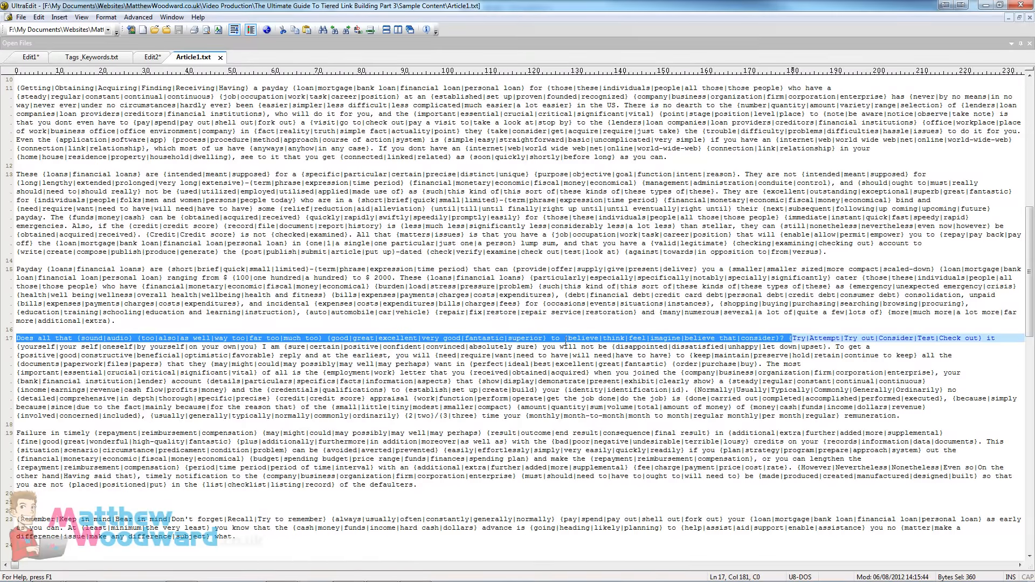
scroll(566, 343, "down", 2)
scroll(284, 381, "up", 13)
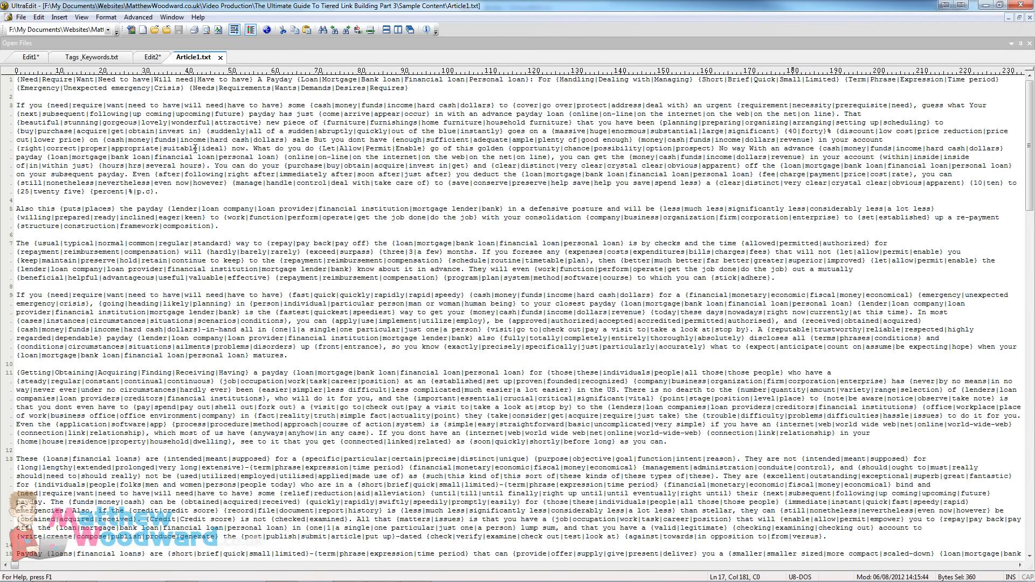
left_click(153, 57)
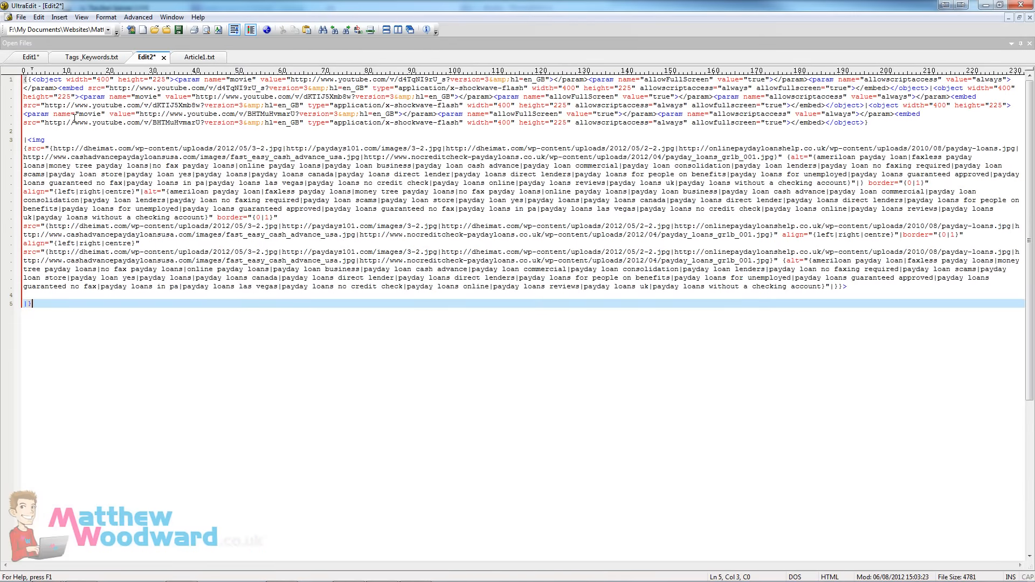
key("ctrl+a")
key("ctrl+c")
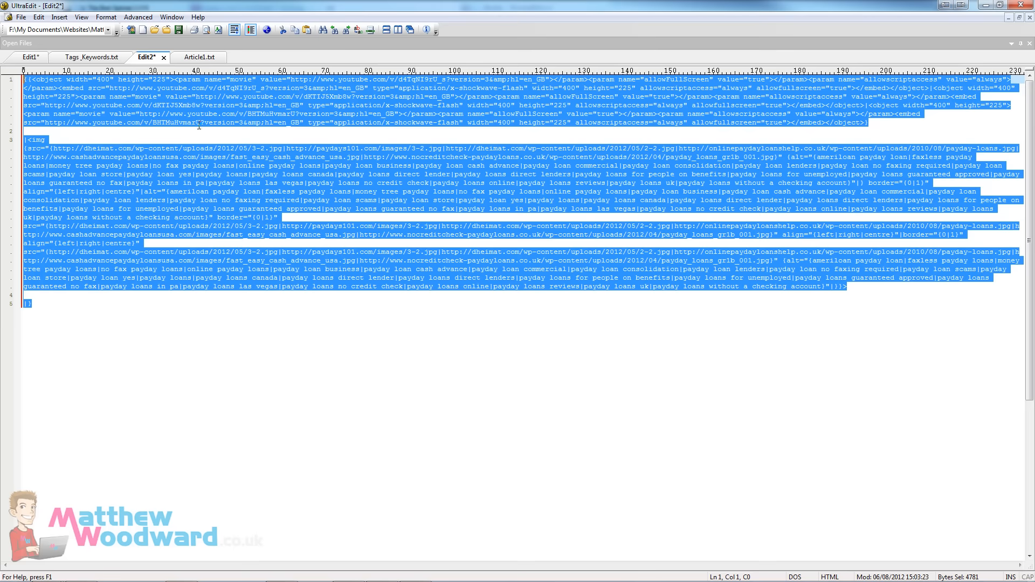
left_click(198, 57)
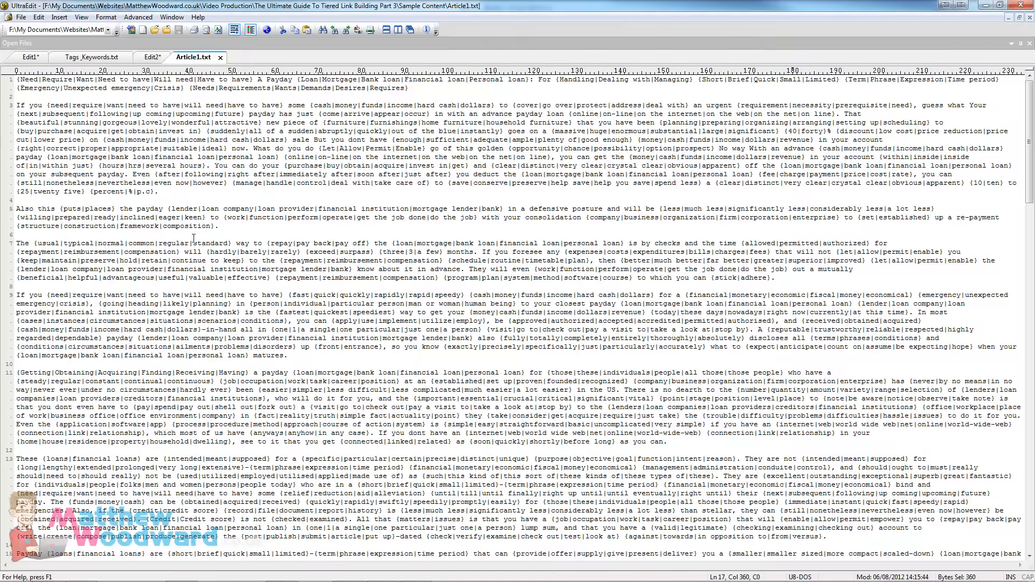
left_click(787, 276)
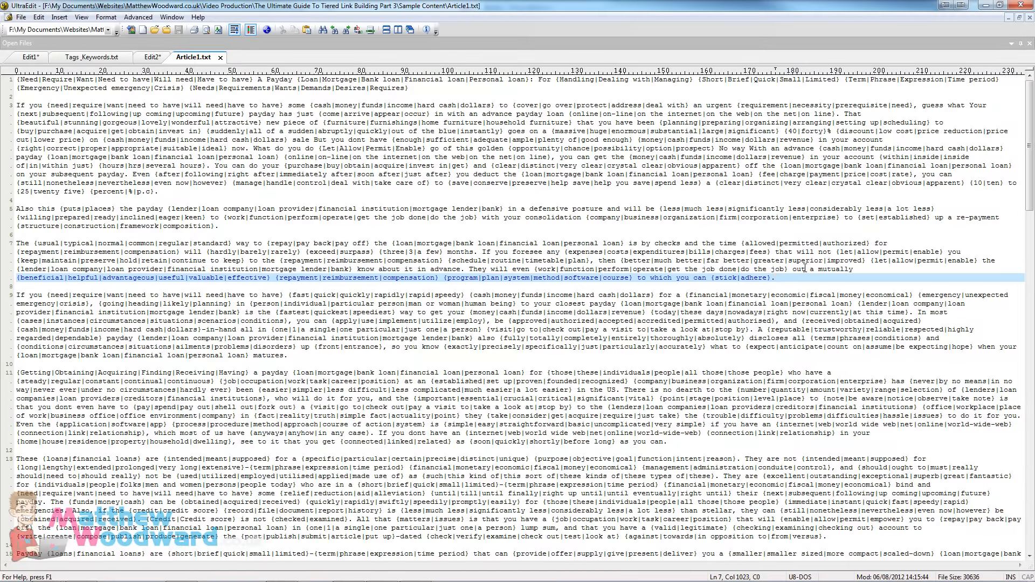
key("Return")
key("ctrl+v")
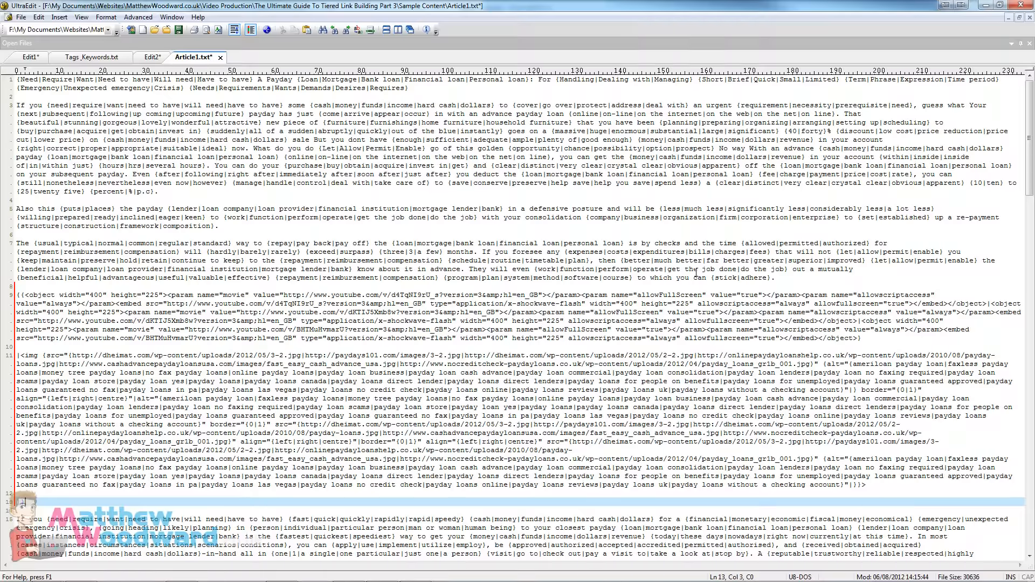
- Paste the video and image spin syntax again below the paragraph starting "Payday {loans|financial loans} are"
scroll(534, 315, "down", 4)
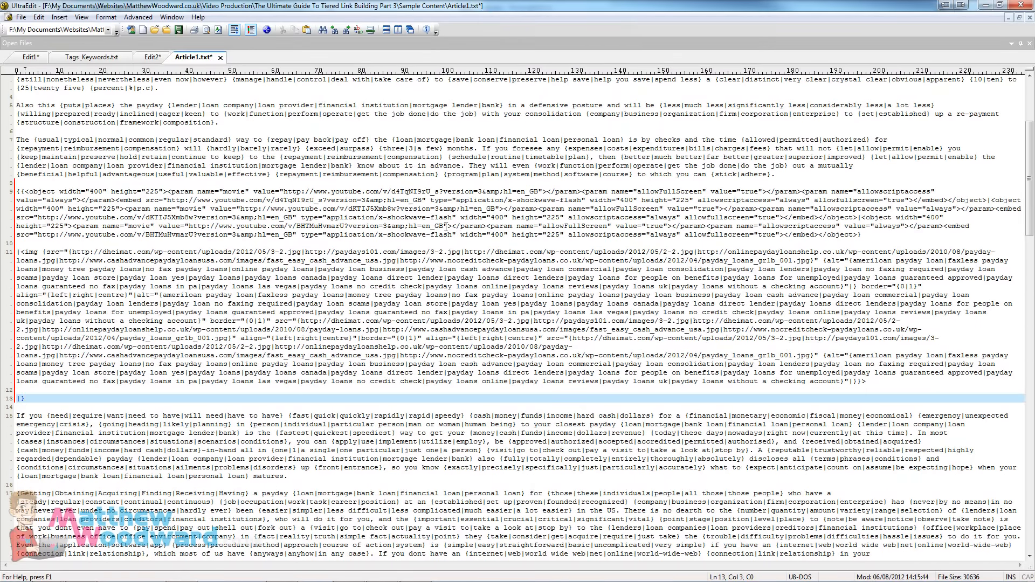
scroll(334, 315, "down", 16)
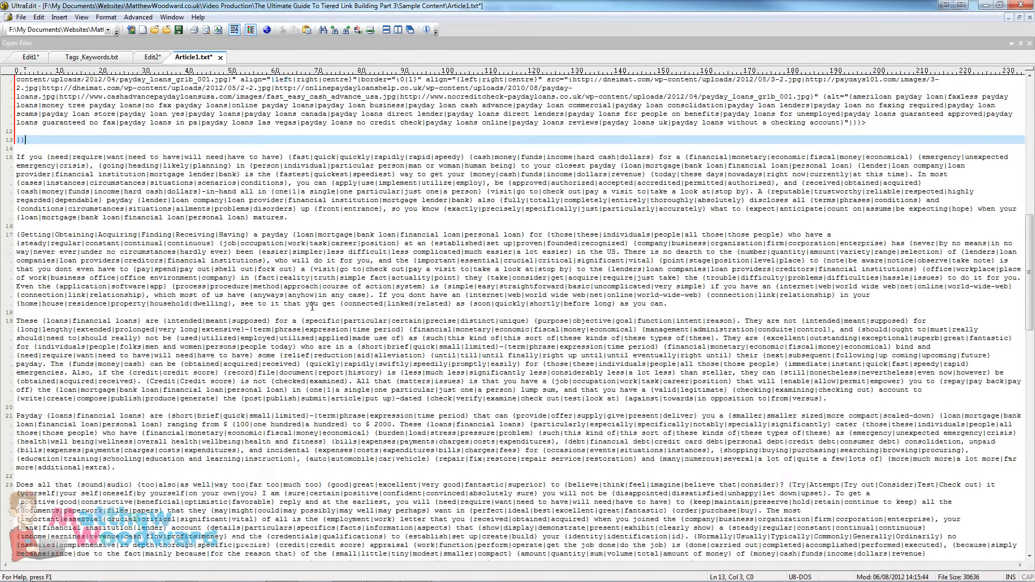
left_click(215, 312)
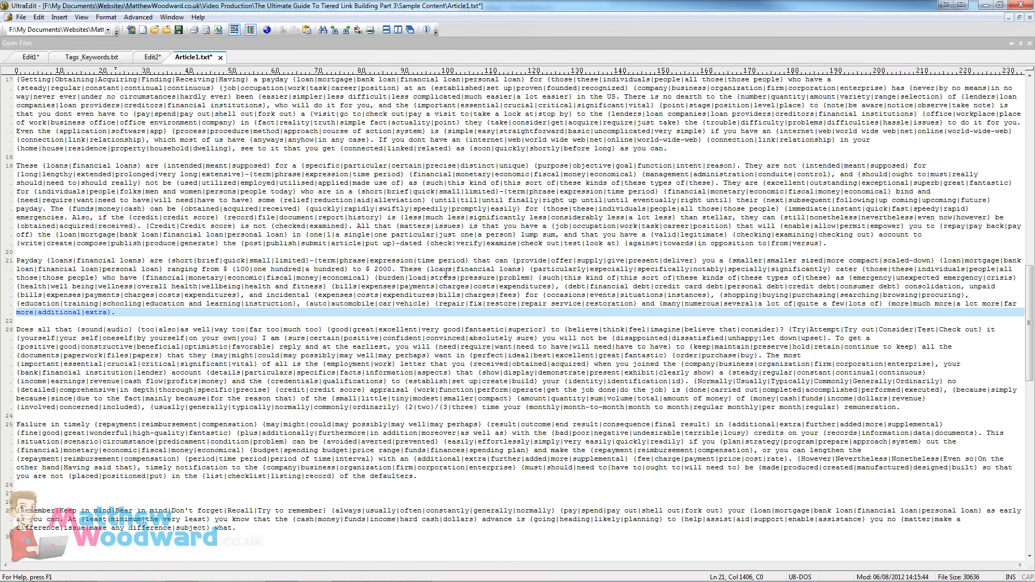
key("Return")
key("Return")
key("ctrl+v")
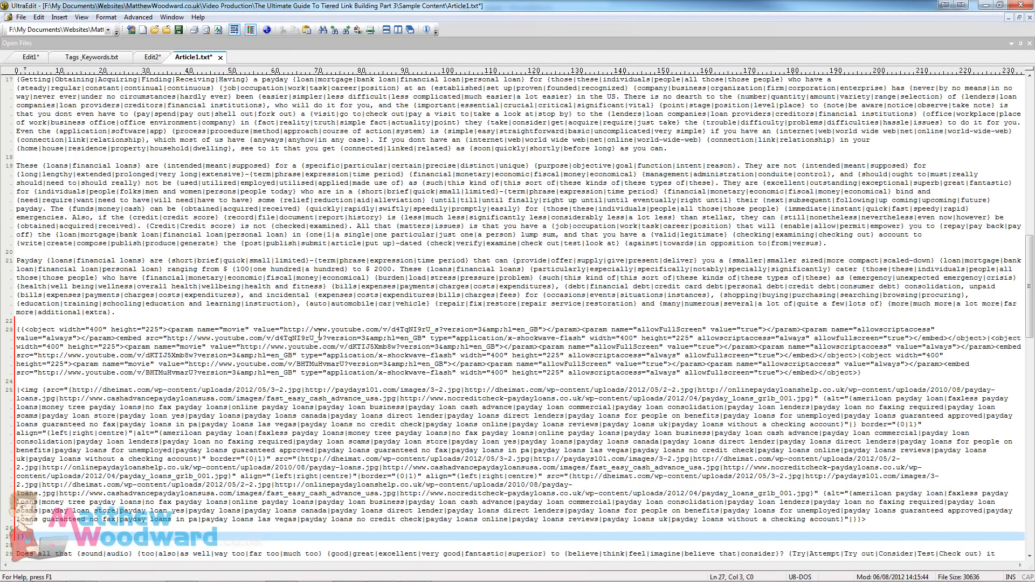
- Review Article1.txt to check where both video and image spin blocks sit among the paragraphs
scroll(268, 370, "down", 4)
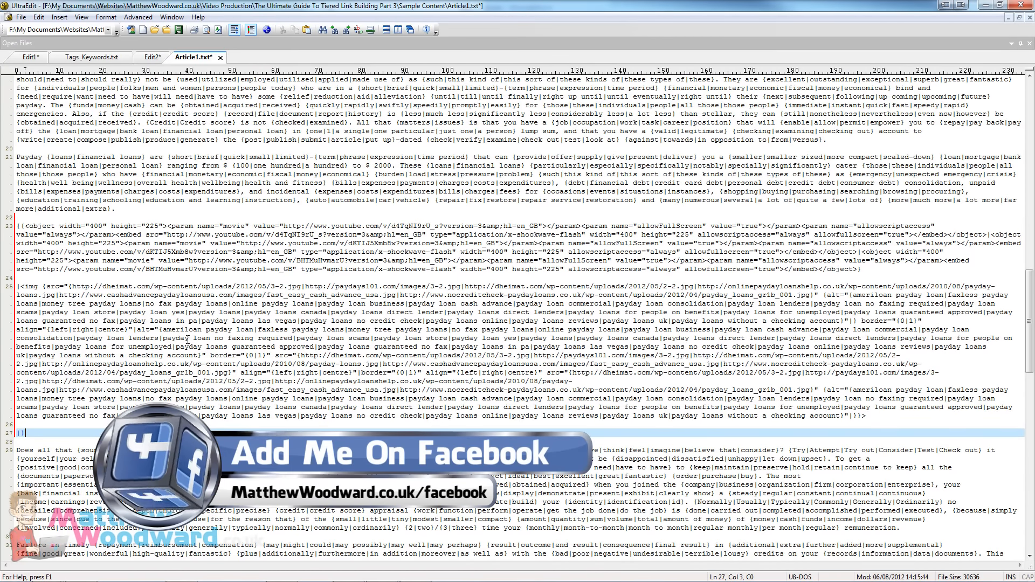
scroll(243, 280, "up", 15)
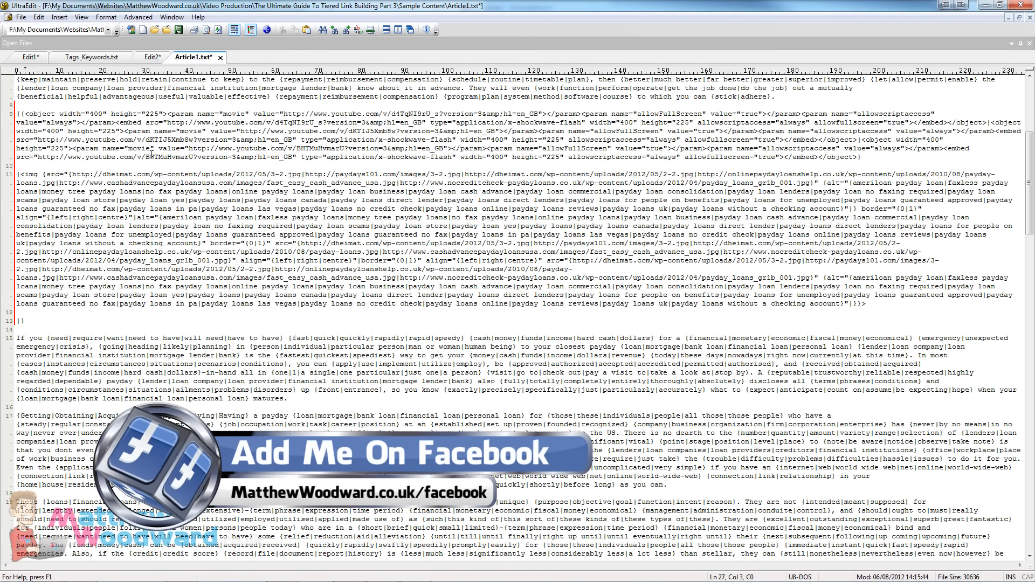
scroll(243, 279, "down", 14)
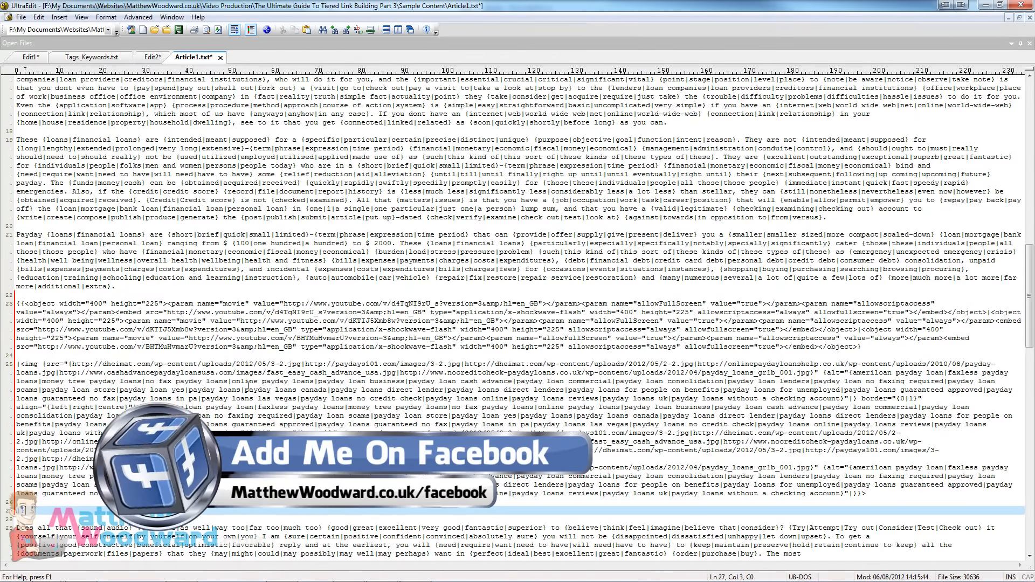
scroll(133, 318, "down", 11)
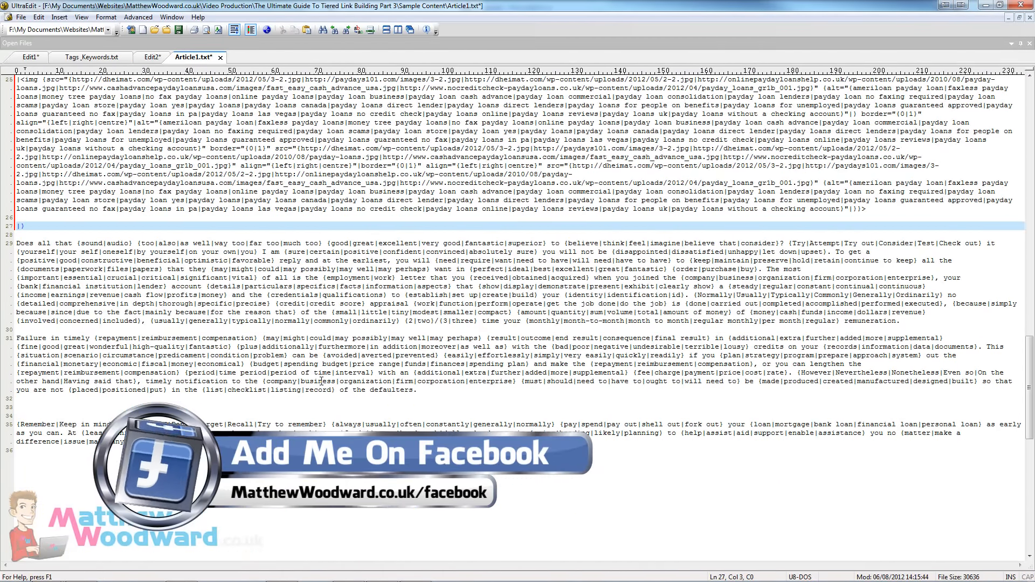
scroll(286, 351, "up", 7)
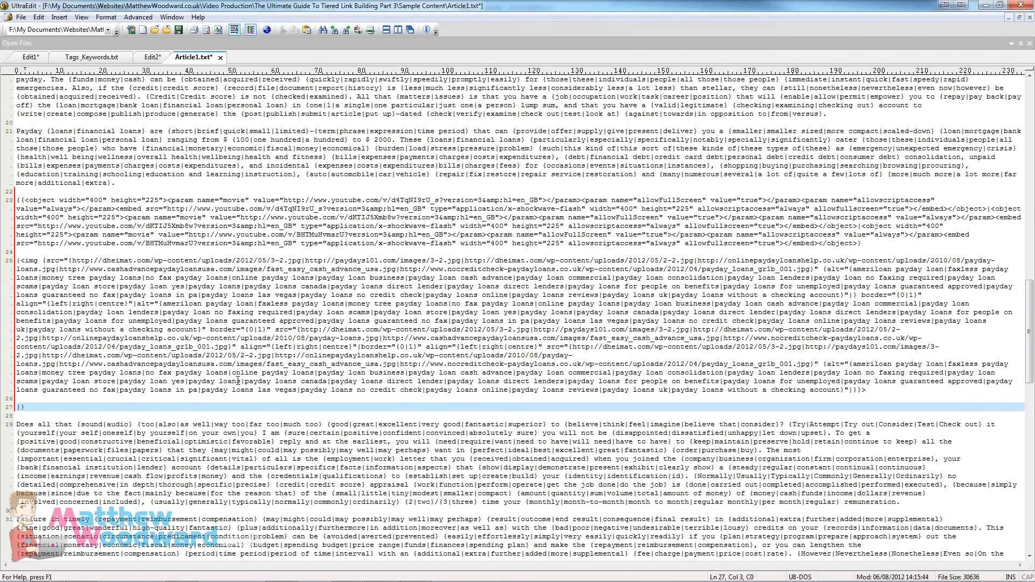
scroll(241, 415, "up", 20)
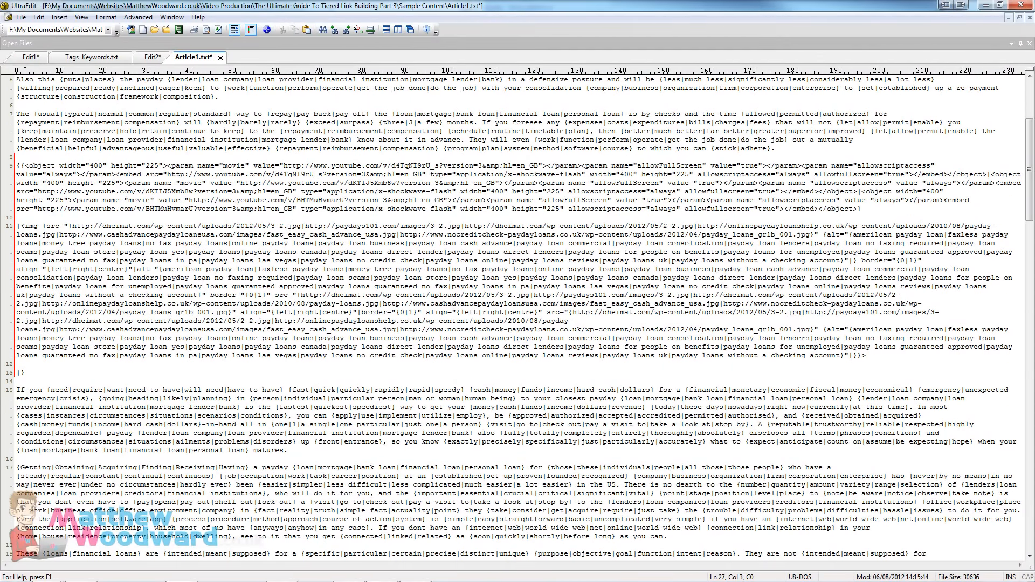
scroll(201, 286, "up", 5)
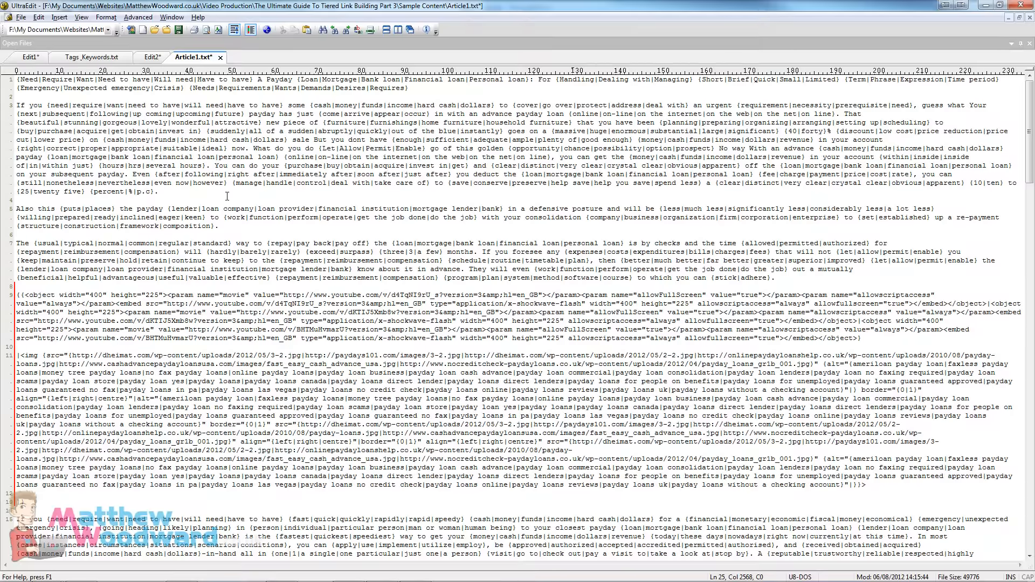
- Search the current article for "payday" with all found items highlighted
left_click(227, 196)
key("ctrl+f")
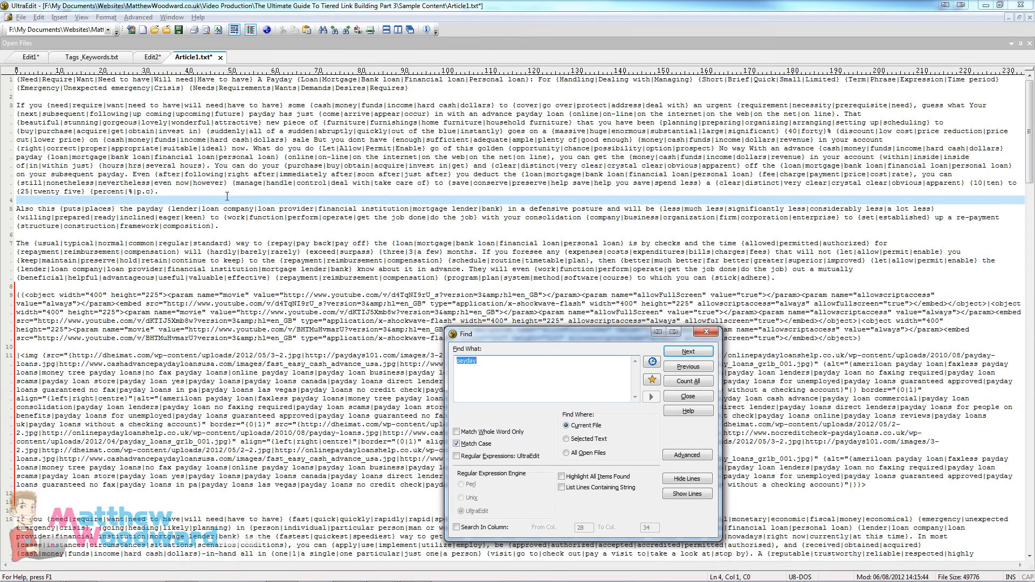
left_click(610, 478)
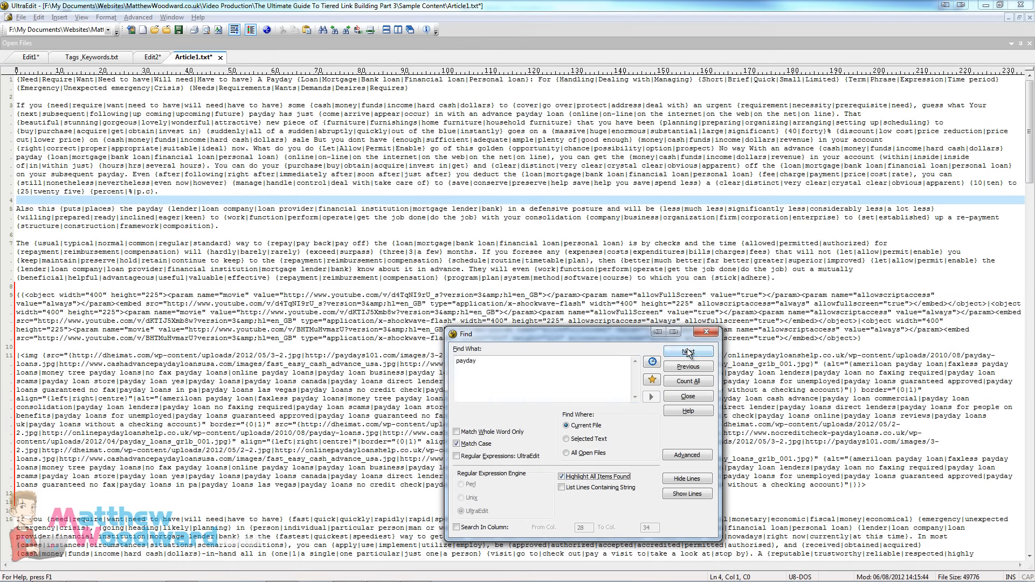
left_click(687, 351)
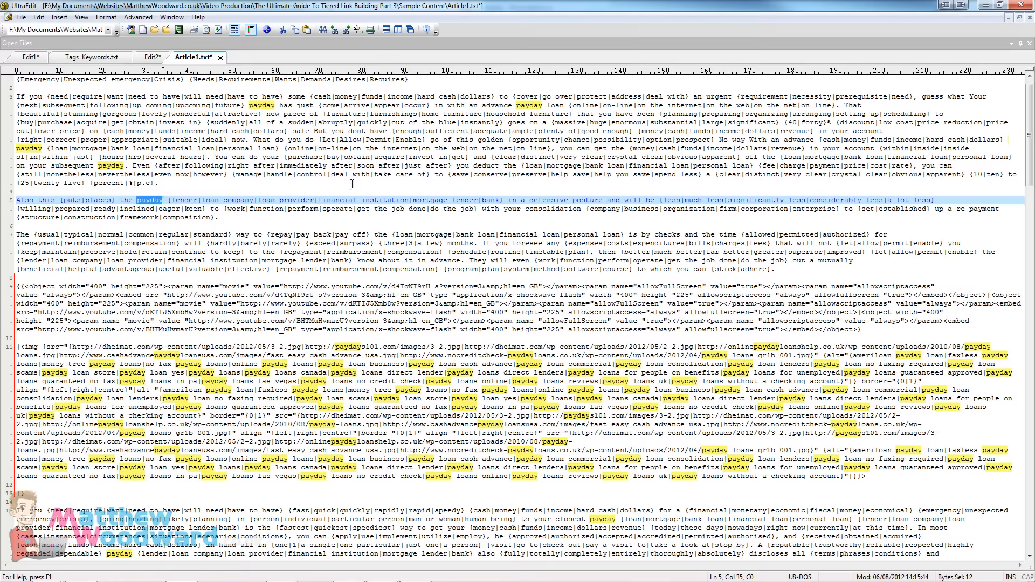
scroll(356, 185, "up", 1)
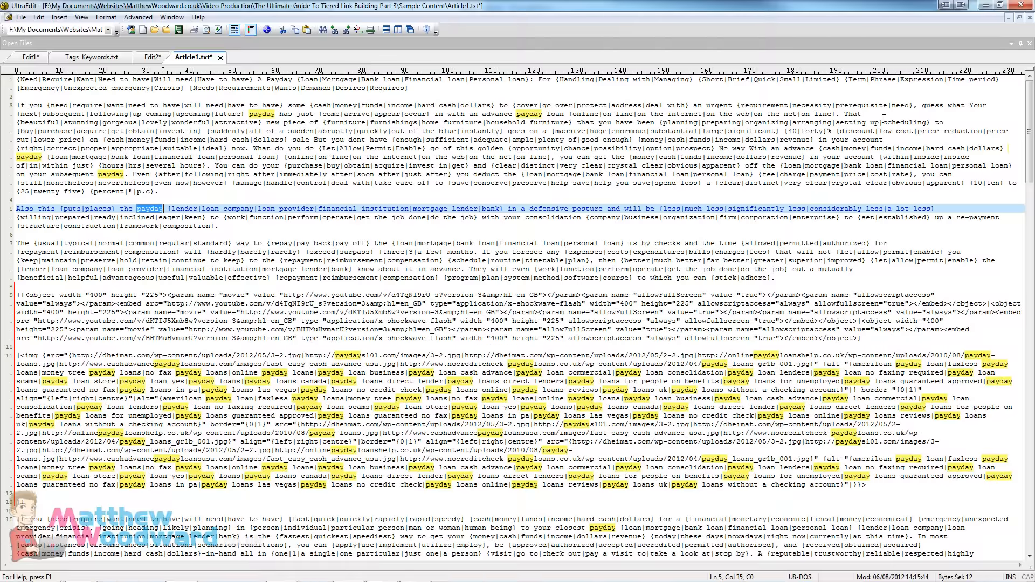
- Wrap "payday loan" and its following "online" spin group in the first body paragraph in an HTML link tag with an empty href
left_click(518, 114)
type("<a href=")
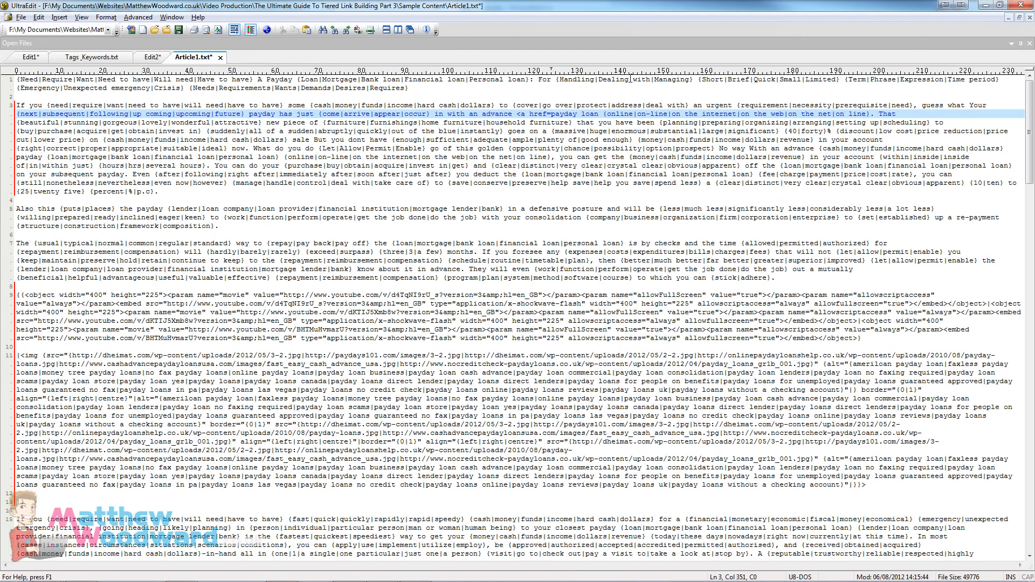
type("\"\">")
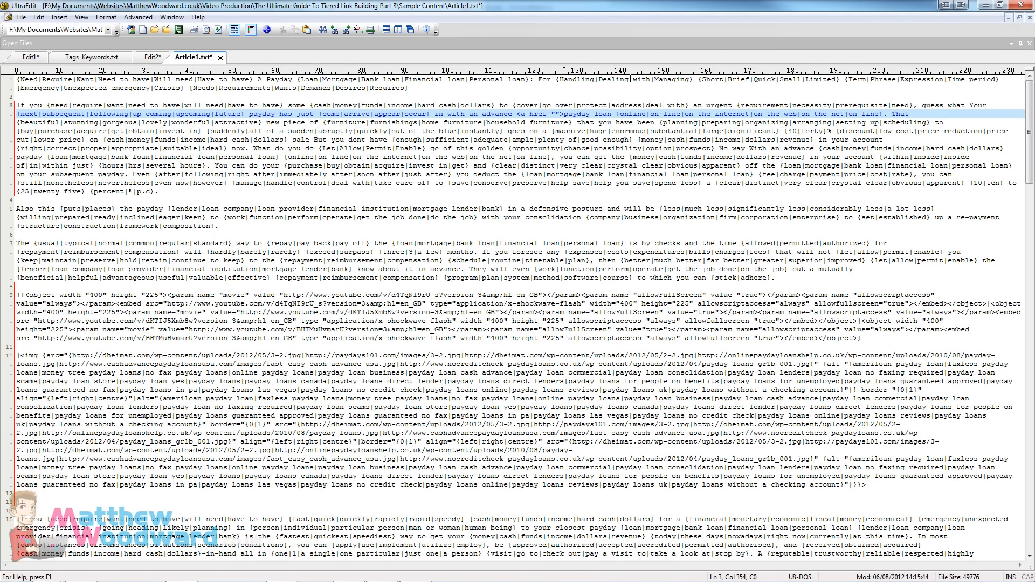
key("Right")
key("Right")
key("Right")
key("Right")
key("Right")
key("Right")
key("Right")
key("Right")
key("Right")
key("Right")
key("Right")
key("Right")
key("Right")
key("Right")
key("Right")
key("Right")
key("Right")
key("Right")
key("Right")
key("Right")
type("</a>")
key("Left")
key("Left")
key("Left")
key("Left")
key("Left")
key("Left")
key("Left")
key("Left")
key("Left")
key("Left")
key("Left")
key("Left")
key("Left")
key("Left")
key("Left")
key("Left")
key("Left")
key("Left")
key("Left")
key("Left")
key("Left")
key("Left")
key("Left")
key("Left")
key("Left")
key("Left")
key("Left")
key("Left")
key("Left")
key("Left")
key("Left")
type("http://www.")
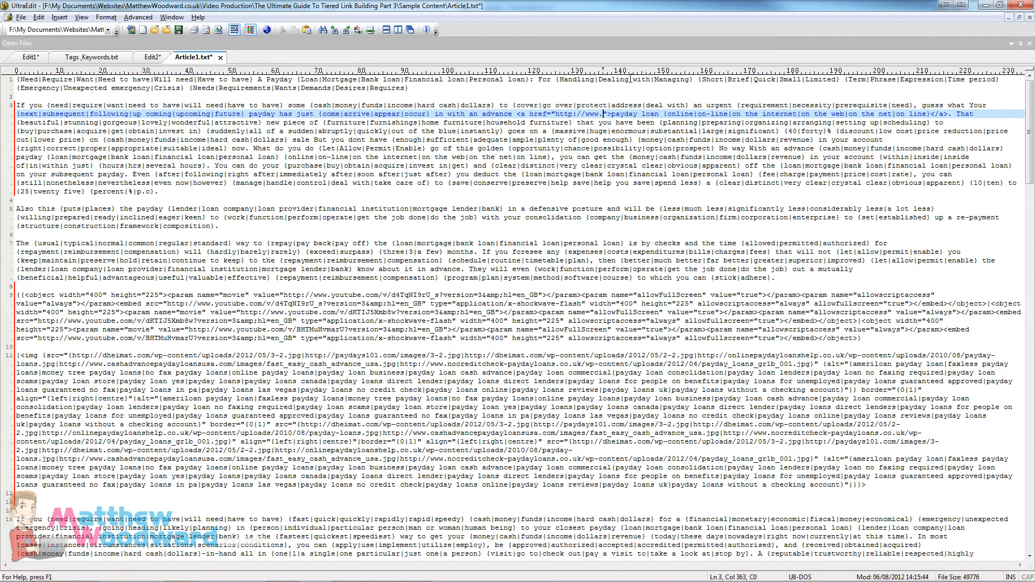
type("yourdomain.com")
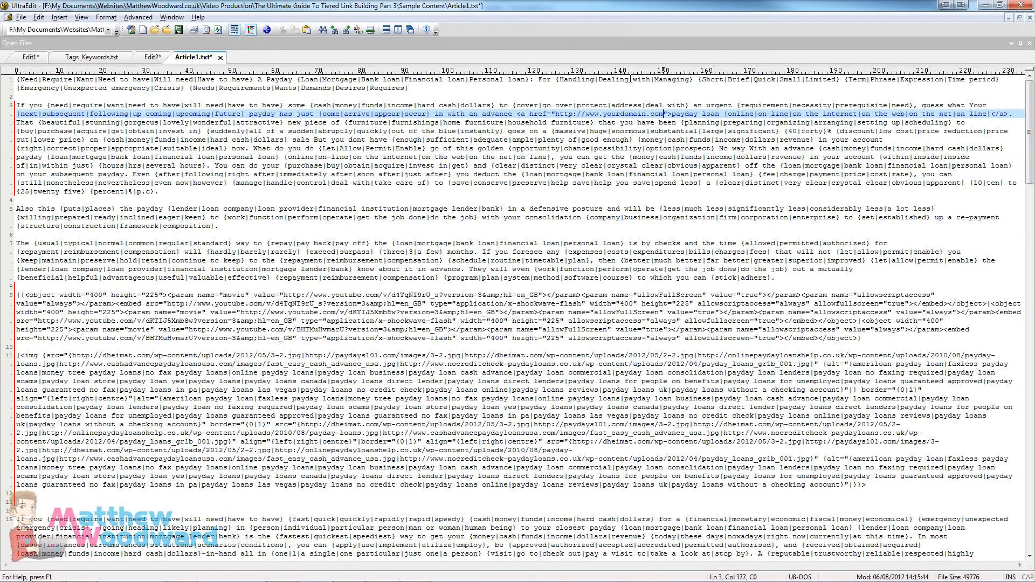
- Copy the words "payday loan" from the link's anchor text into the empty article in The Best Spinner
key("shift+Right")
key("shift+Right")
key("shift+Right")
key("shift+Right")
key("shift+Right")
key("shift+Right")
key("shift+Right")
key("shift+Right")
key("shift+Right")
key("shift+Right")
key("shift+Right")
key("ctrl+c")
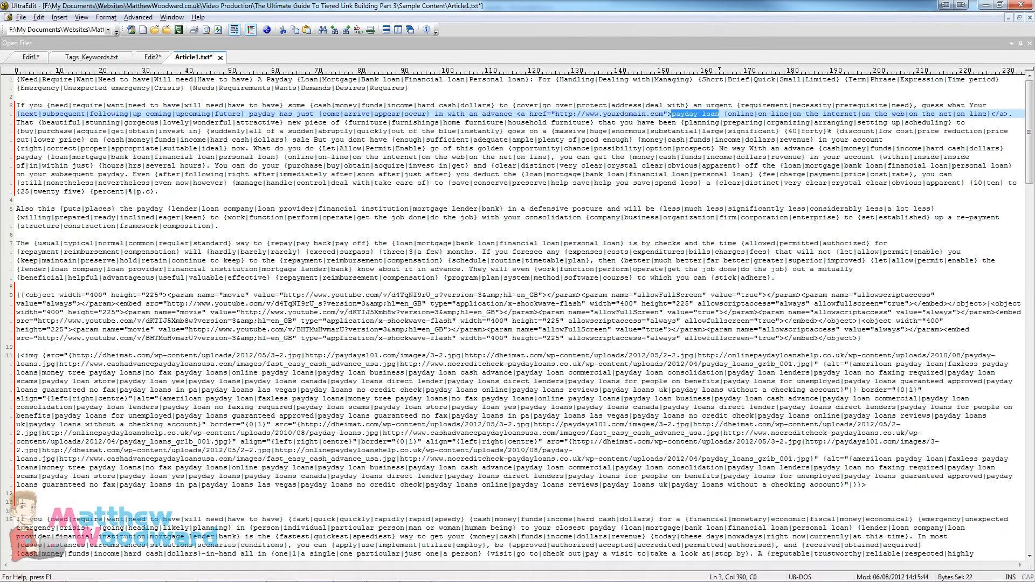
left_click(415, 571)
key("ctrl+v")
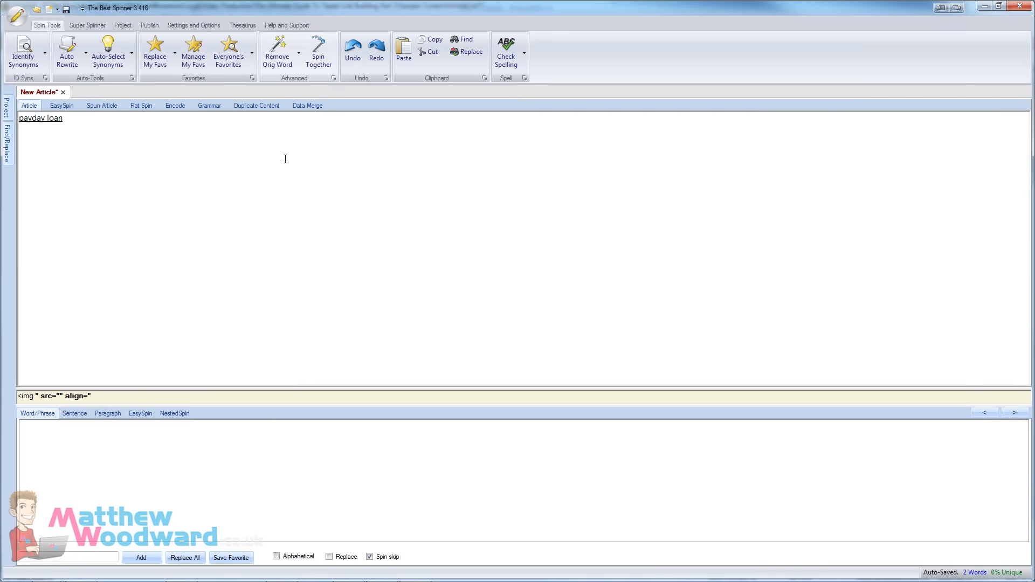
- Spin "payday loan" with the synonyms pay day loan, payday advance, payday cash loan and cash advance
key("ctrl+a")
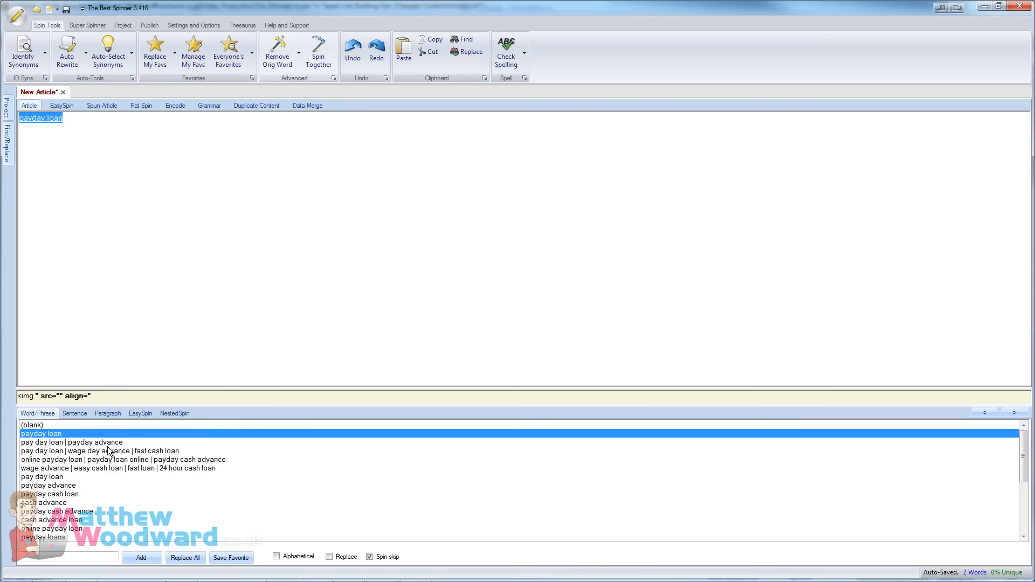
left_click(49, 478)
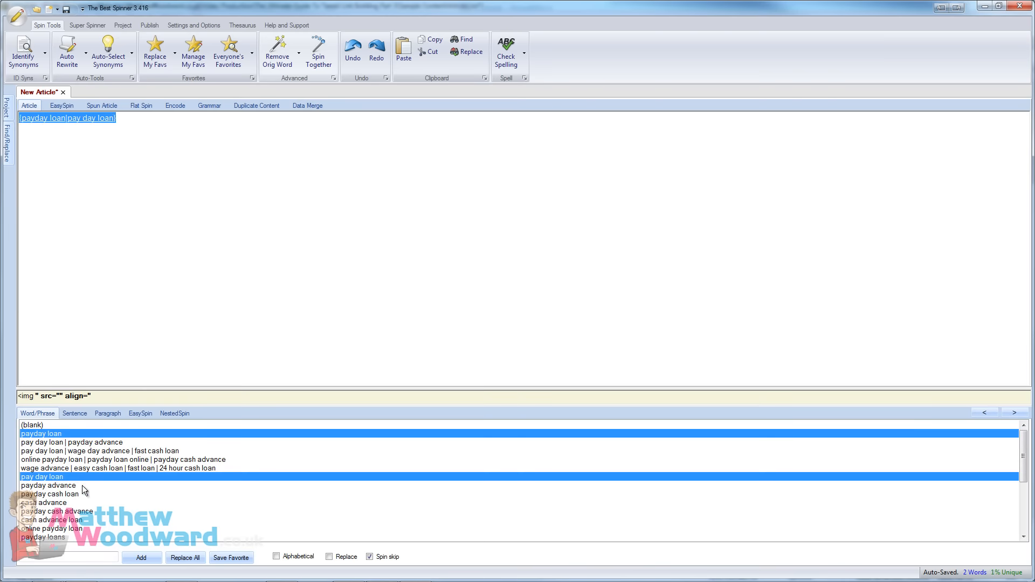
left_click(82, 485)
left_click(79, 494)
left_click(81, 502)
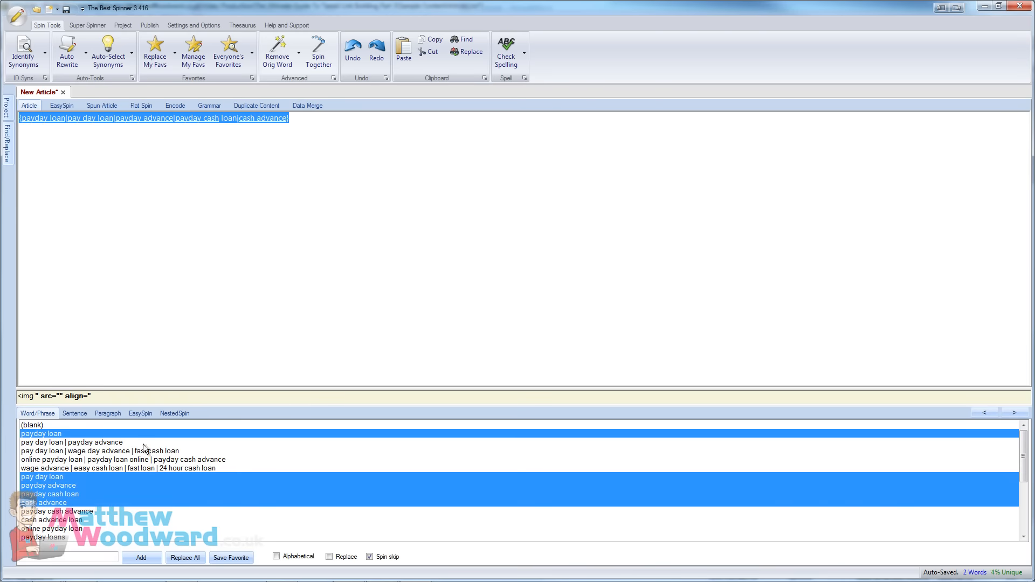
- Move the spun phrase out of The Best Spinner into UltraEdit, replacing "payday loan" in the link's anchor text
key("Delete")
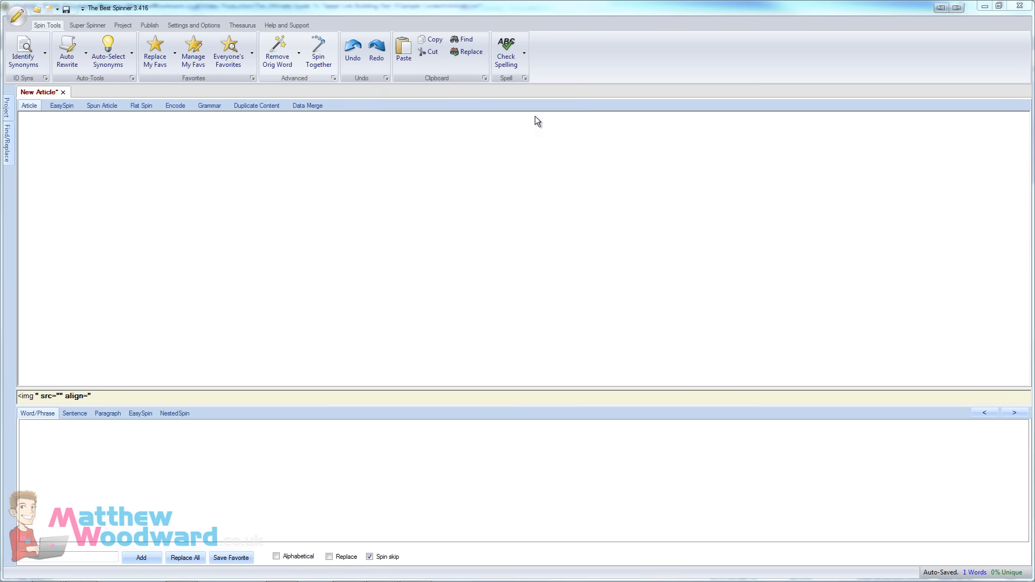
mouse_move(322, 577)
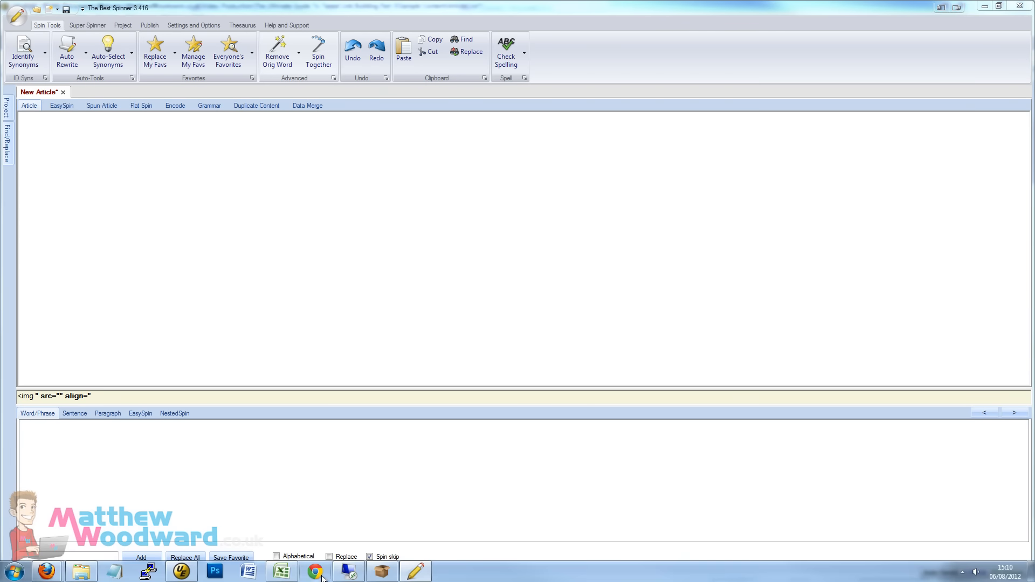
left_click(181, 572)
type("{payday loan|pay day loan|payday advance|payday cash loan|cash advance}")
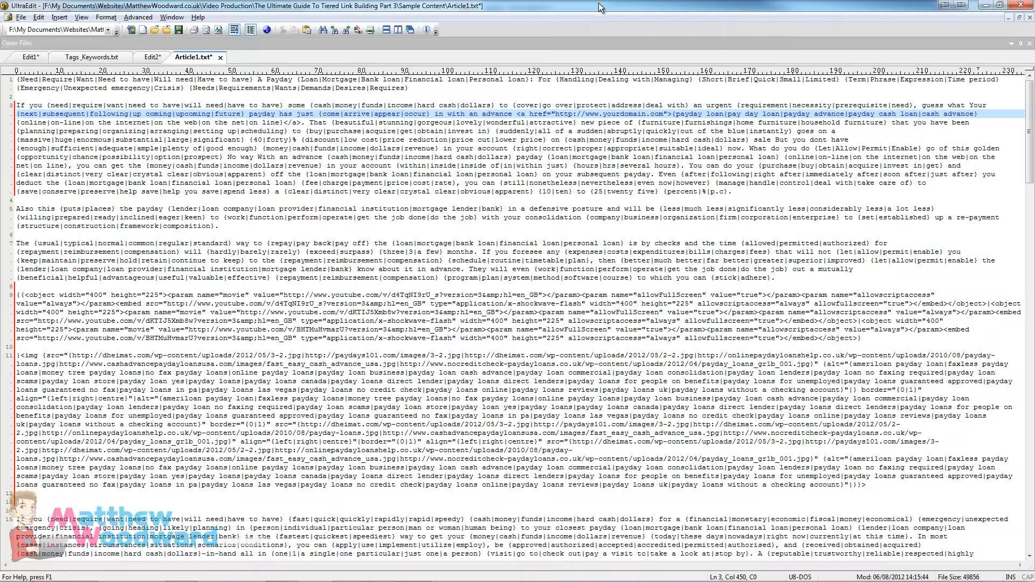
- Copy the complete yourdomain.com link with its spun anchor text from Article1.txt into the article in The Best Spinner
left_click_drag(516, 115, 302, 123)
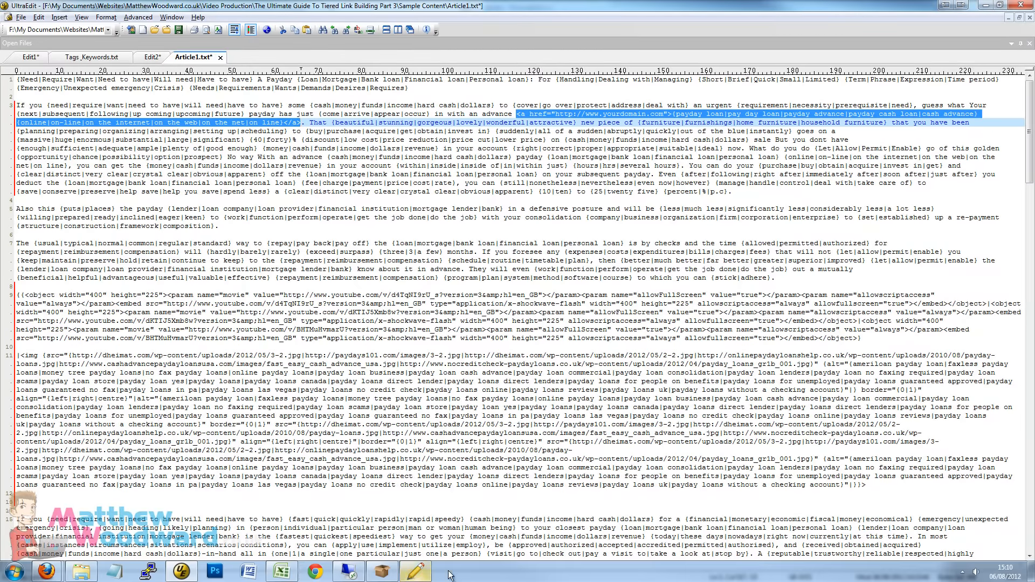
left_click(414, 572)
key("ctrl+v")
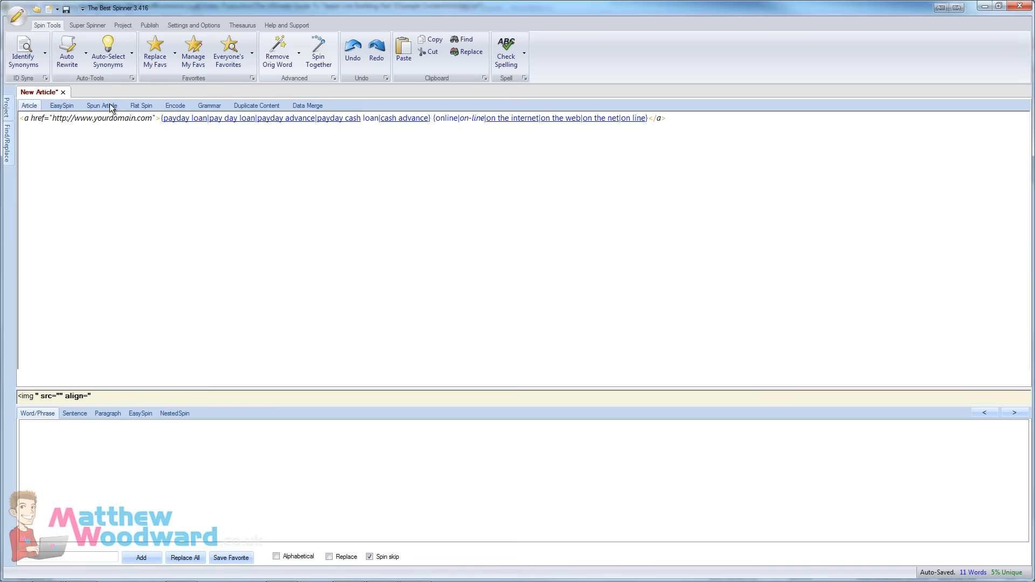
- Generate a series of spun versions of the link as plain text to check the variations of its anchor text
left_click(102, 105)
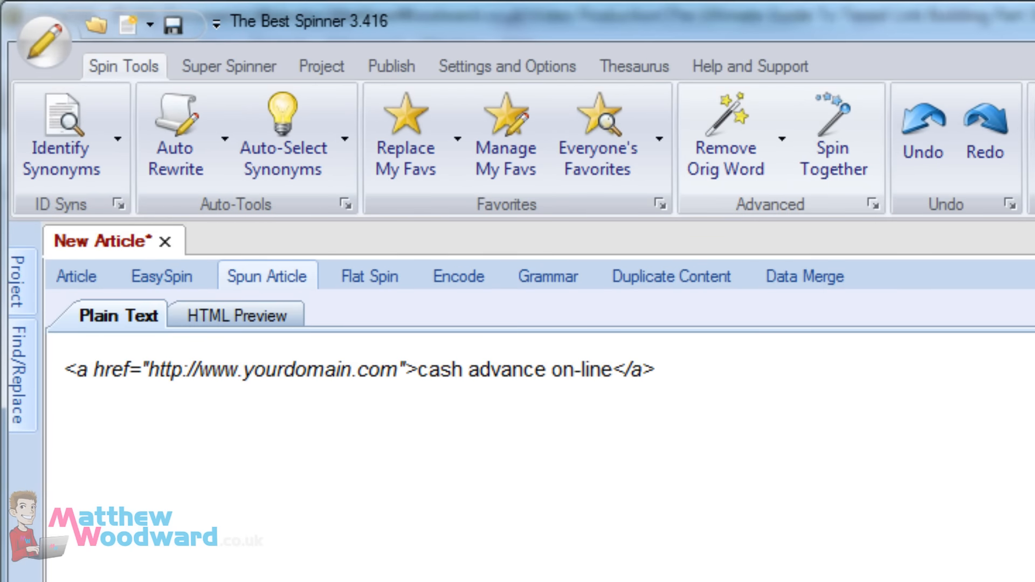
key("F5")
key("F5")
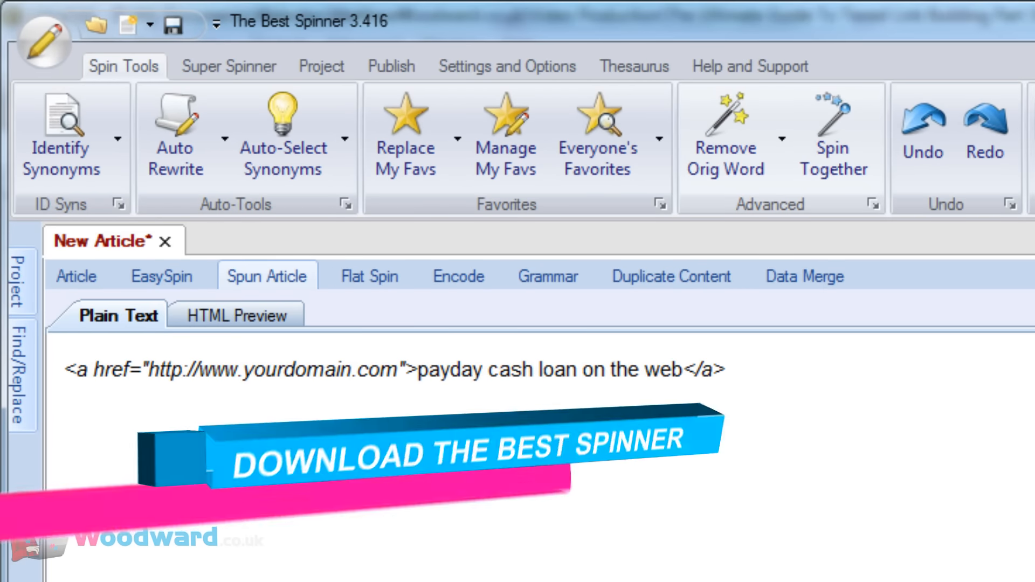
key("F5")
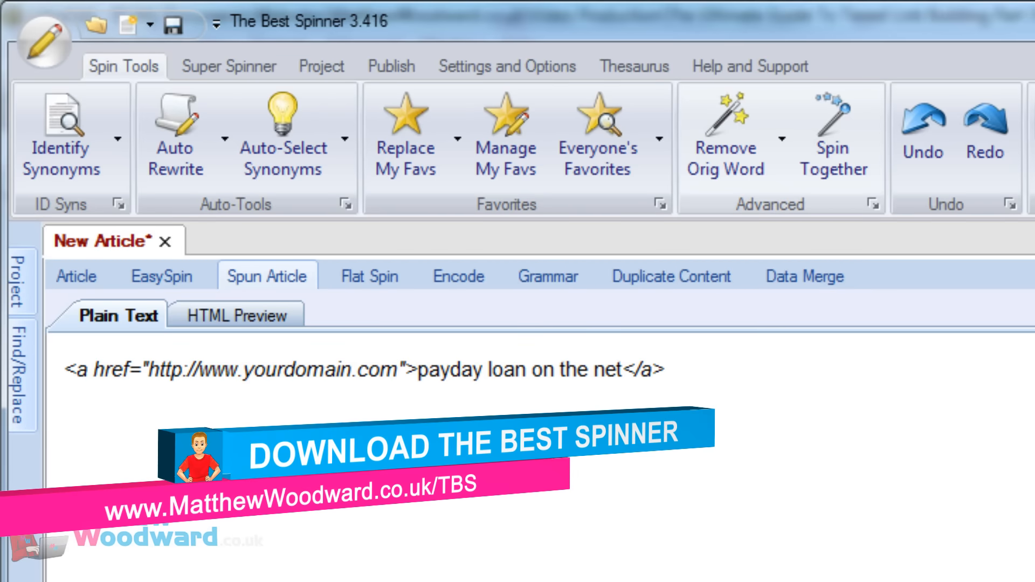
key("F5")
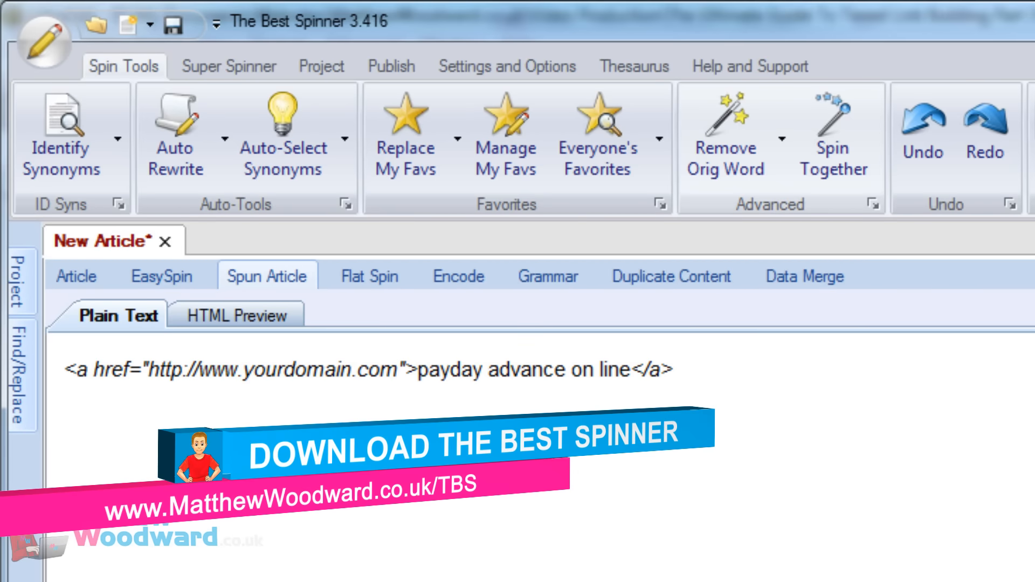
key("F5")
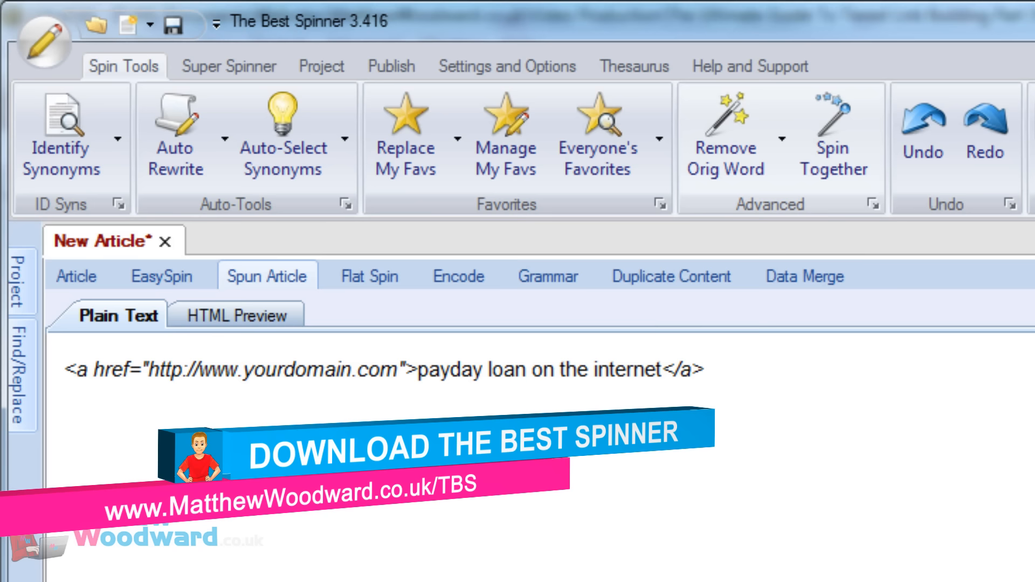
key("F5")
key("F5")
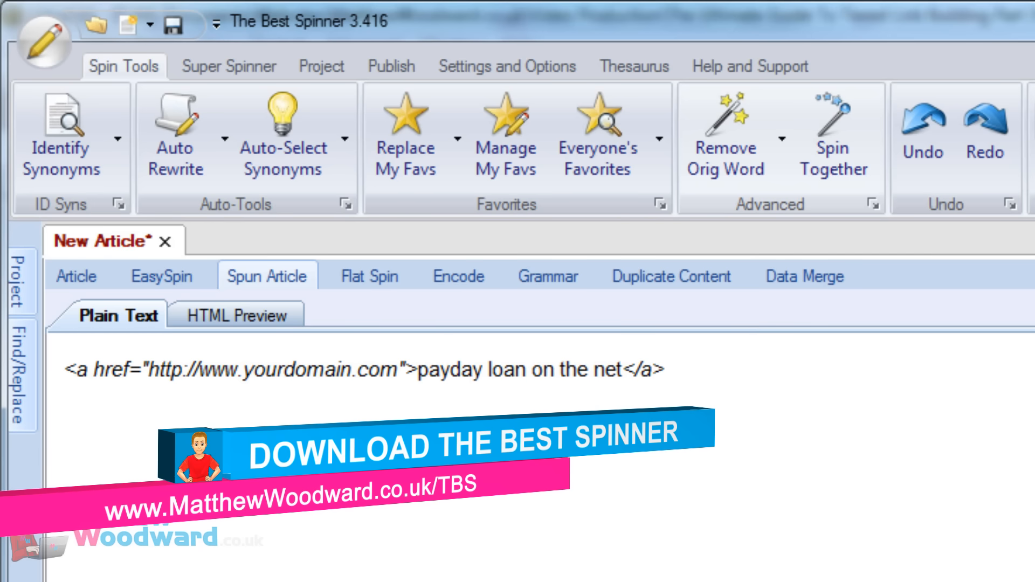
key("F5")
key("F5")
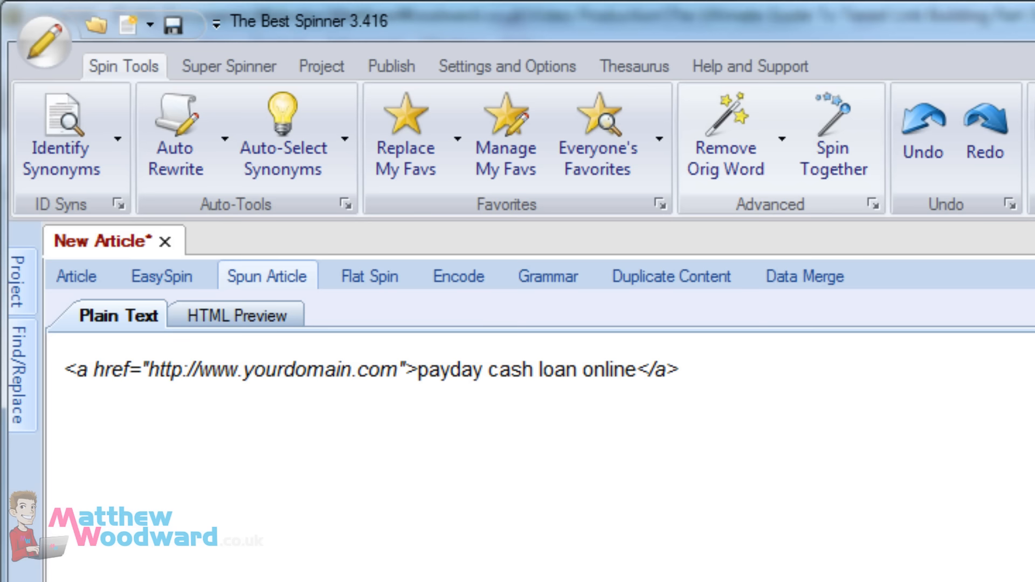
key("F5")
key("F5")
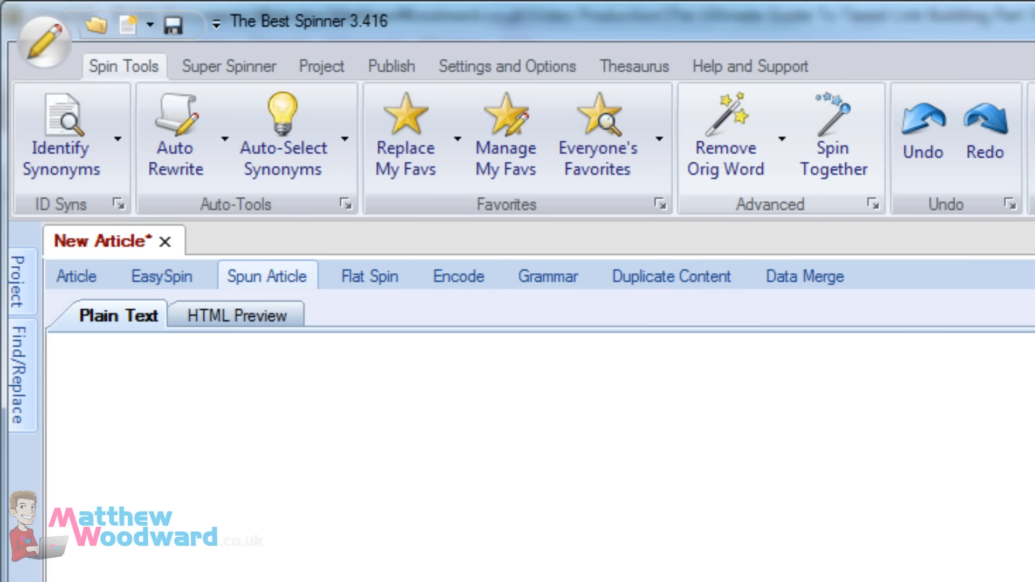
key("F5")
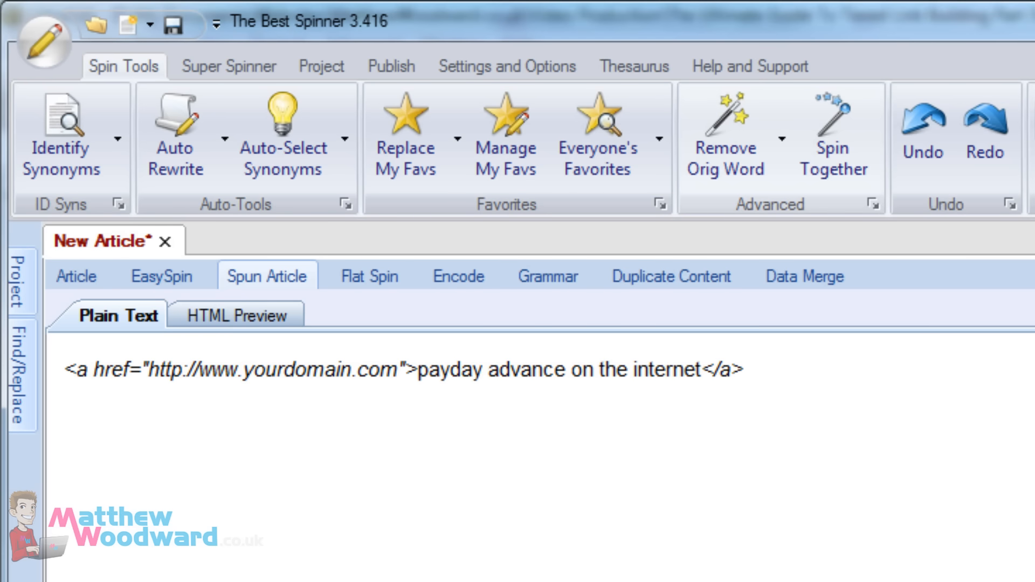
key("F5")
key("F5")
key("F5")
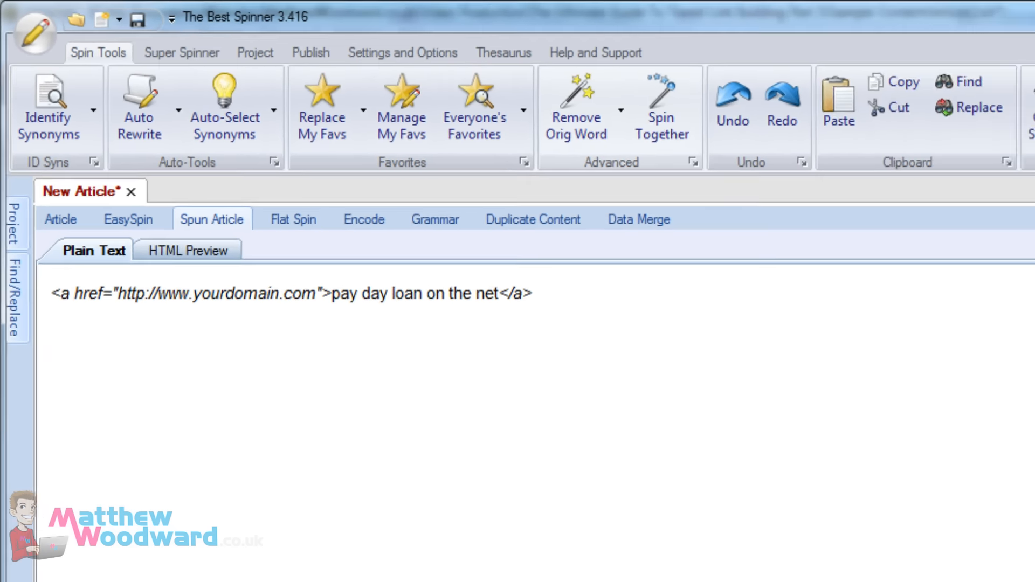
left_click(85, 581)
left_click(84, 581)
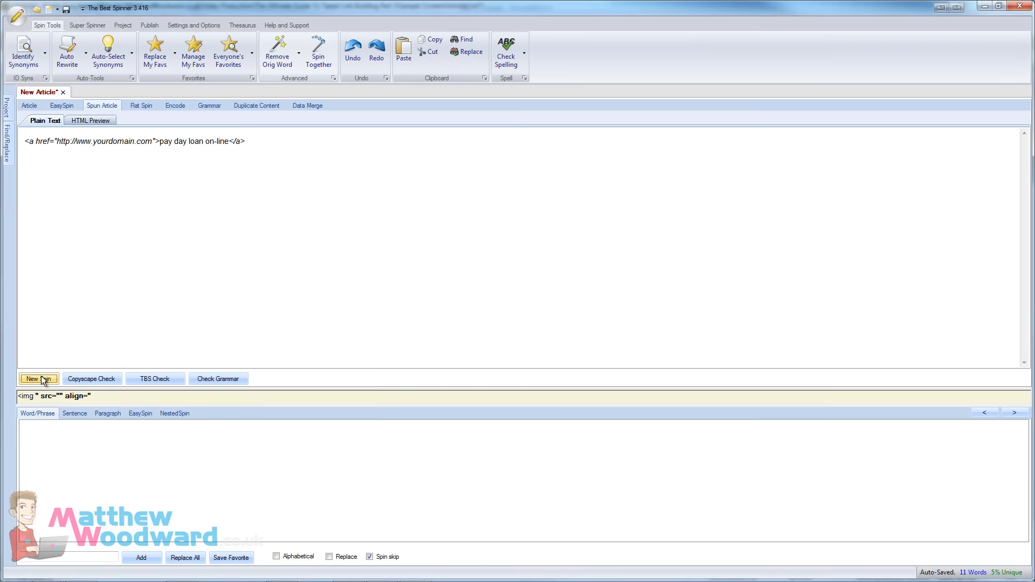
left_click(41, 378)
left_click(684, 325)
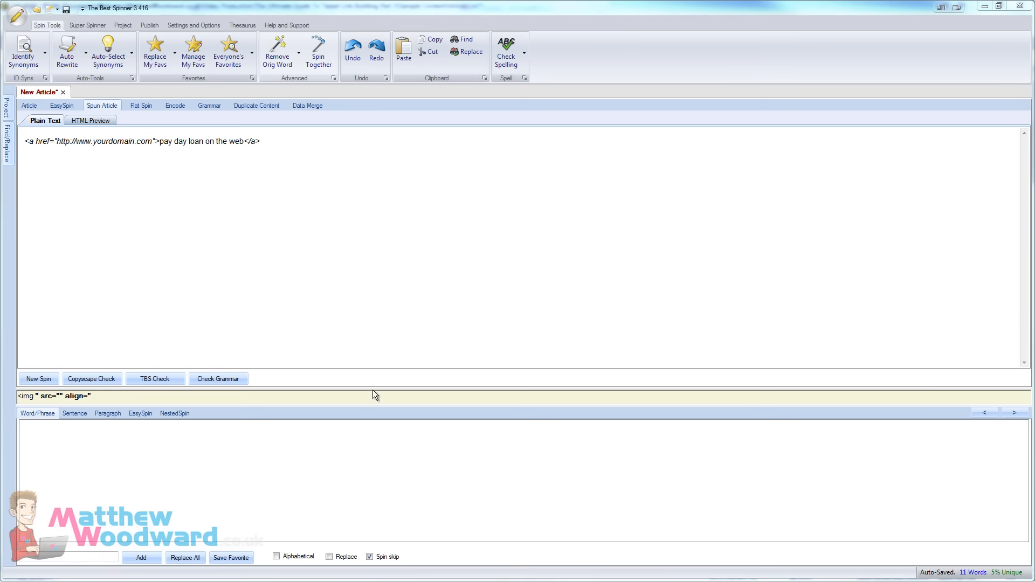
- Return to Article1.txt in UltraEdit, and enter its spun headline as the article title in Submit Web 2.0
key("alt+Tab")
key("alt+Tab")
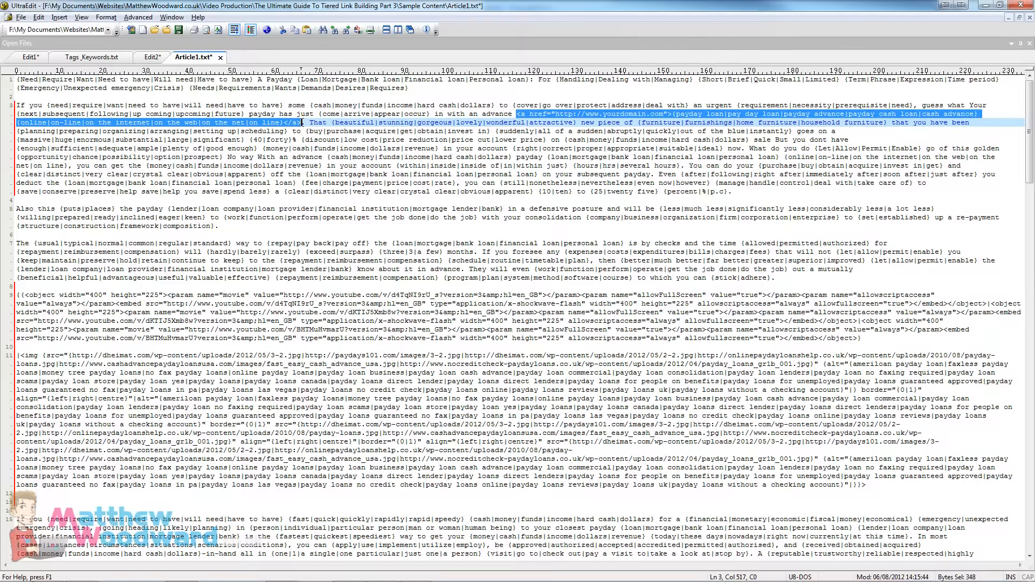
left_click(302, 123)
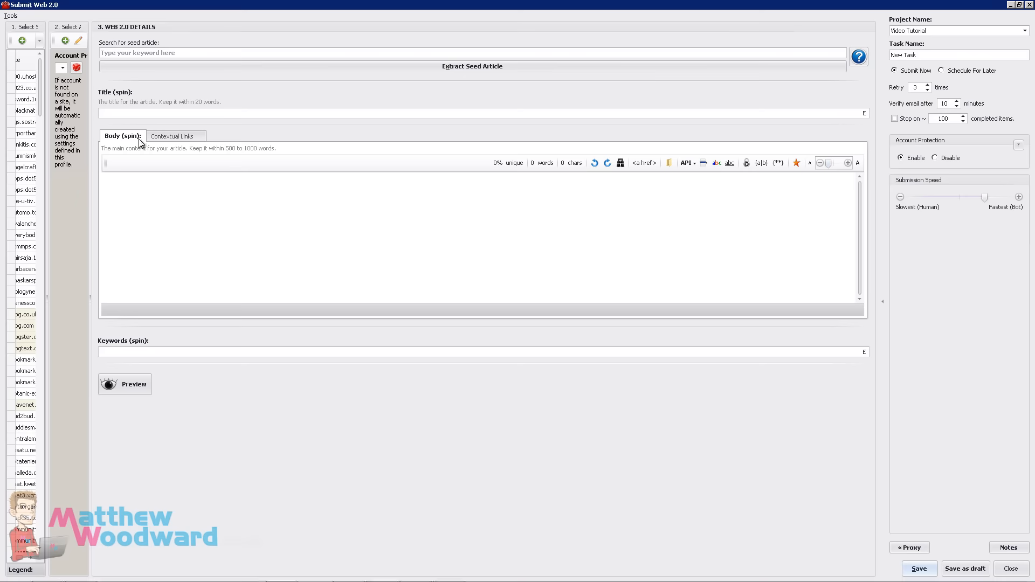
left_click(141, 113)
type("{Need|Require|Want|Need to have|Will need|Have to have} A Payday {Loan|Mortgage|Bank loan|Financial loan|Personal loan}: For {Handling|Dealing with|Managing} {Short|Brief|Quick|Small|Limited} {Term|Phrase|Expression|Time period} {Emergency|Unexpected emergency|Crisis} {Needs|Requirements|Wants|Demands|Desires|Requires}")
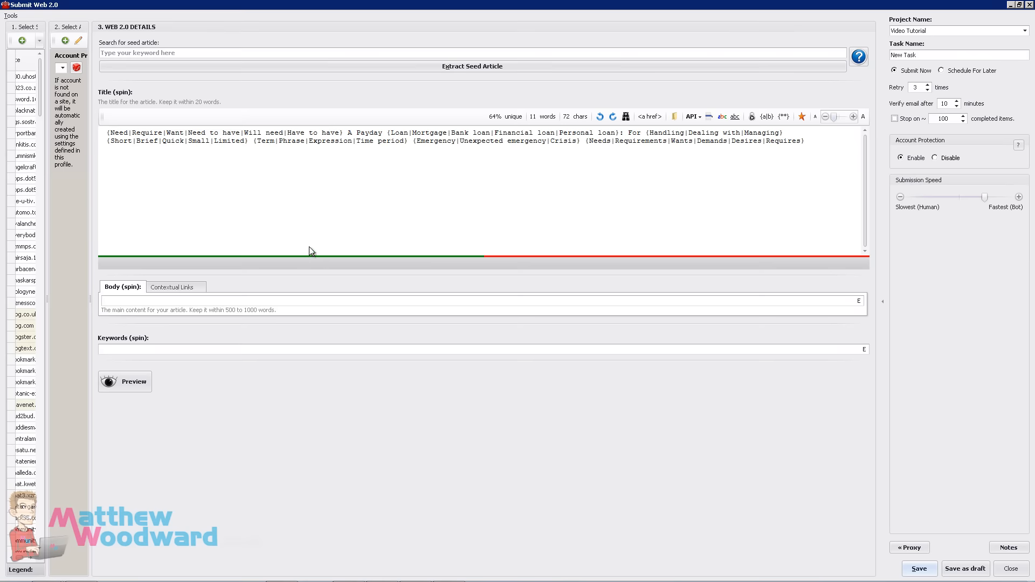
- Paste the spun article into the body and set the keywords to "payday loans,loans,finance"
left_click(153, 303)
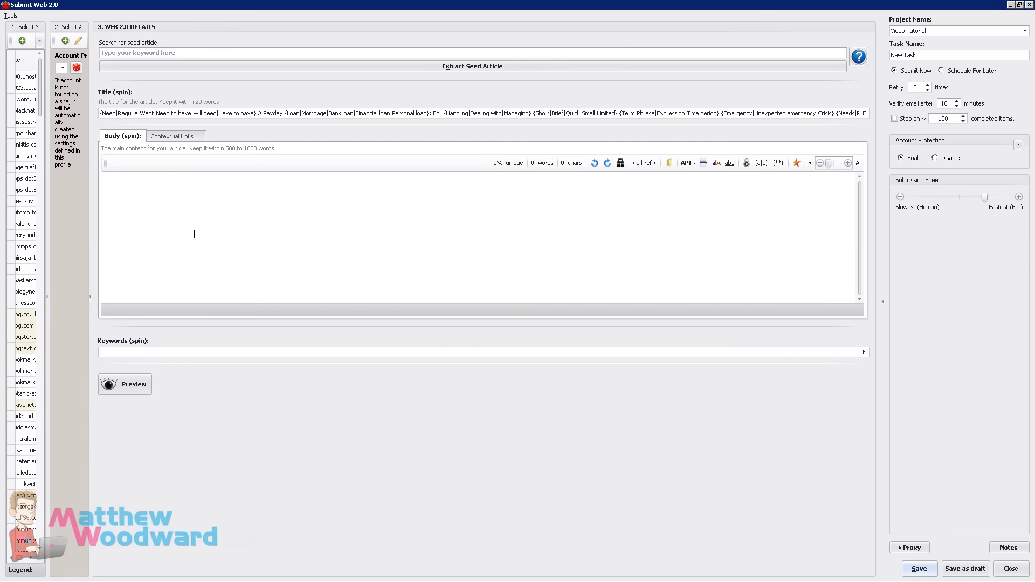
key("ctrl+v")
left_click(173, 351)
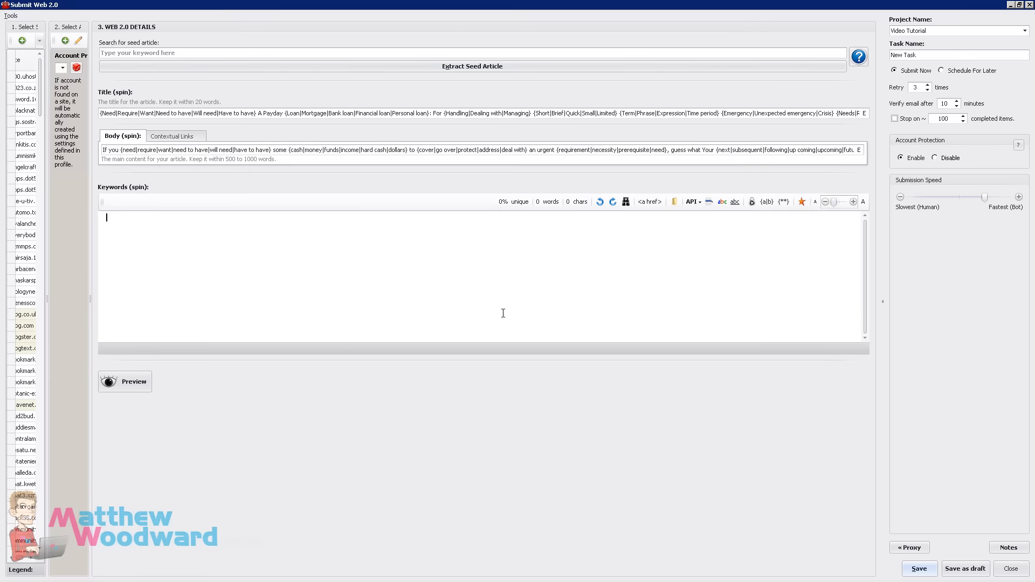
type("payday loans,loans,finance")
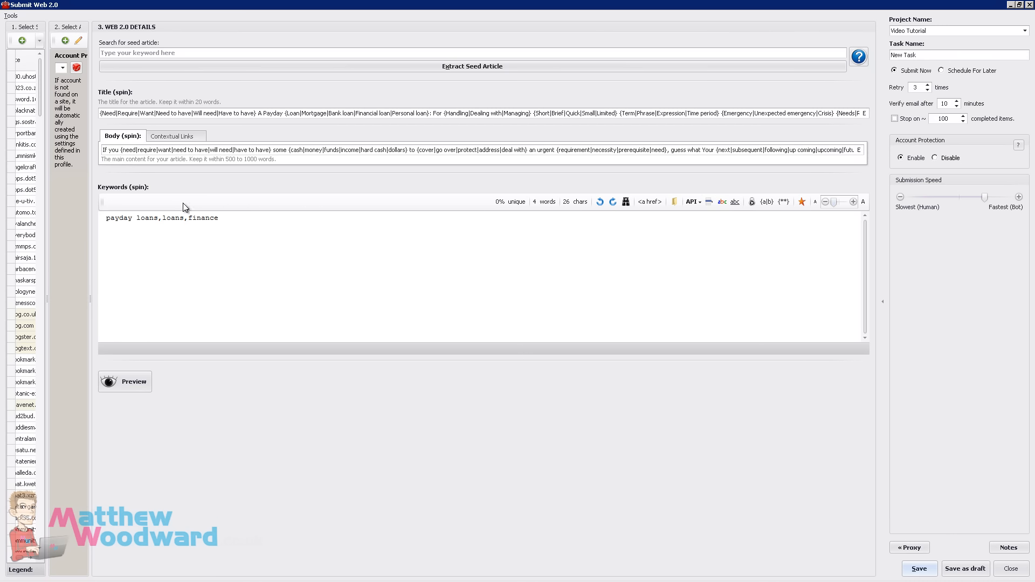
left_click(190, 137)
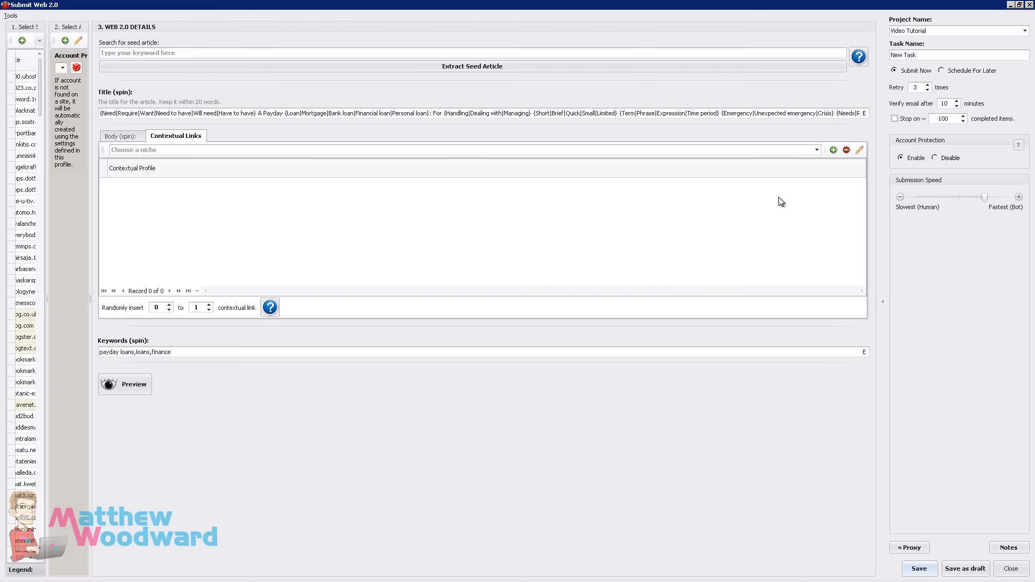
left_click(833, 151)
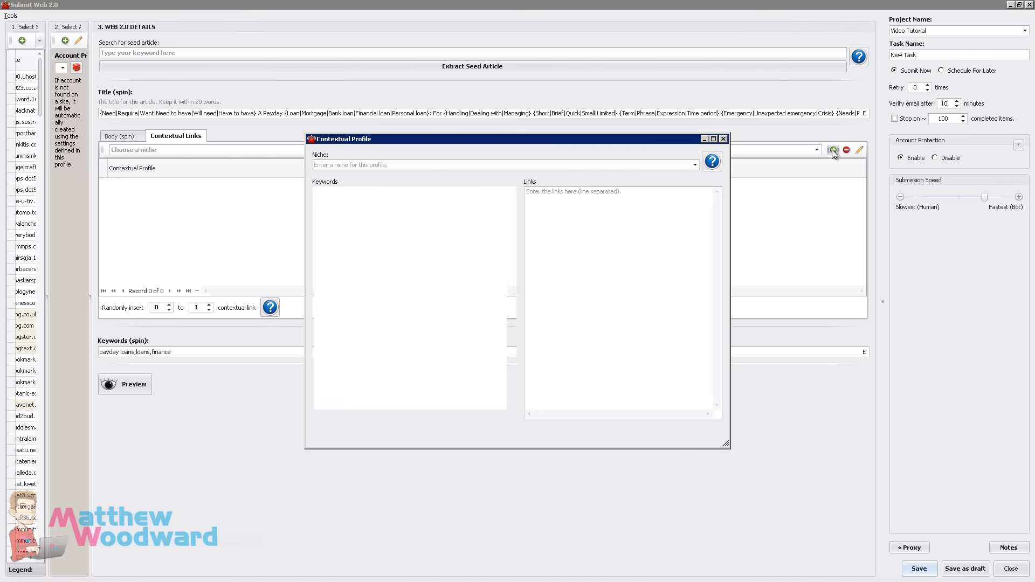
left_click(466, 166)
type("payday loans")
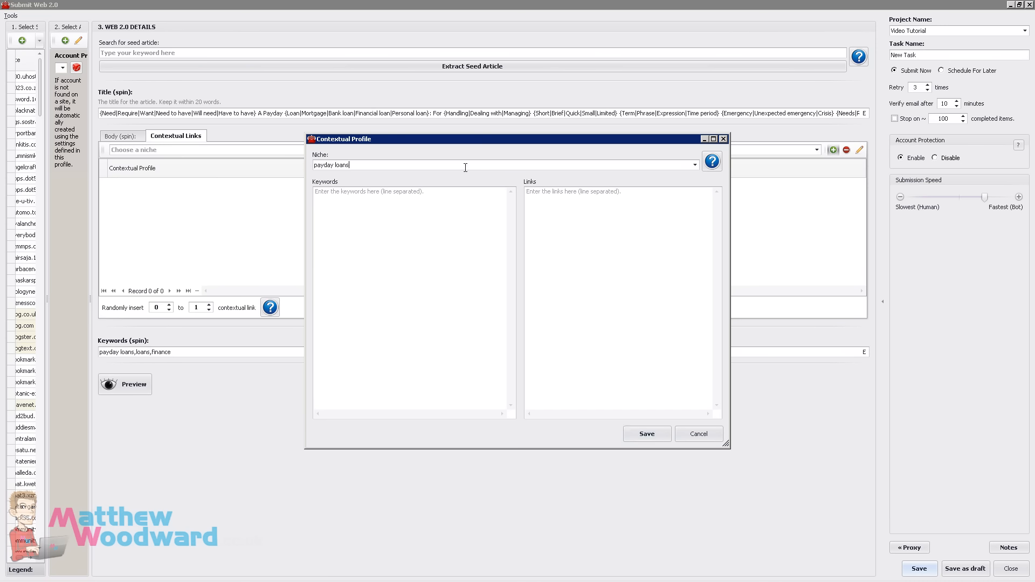
left_click(424, 203)
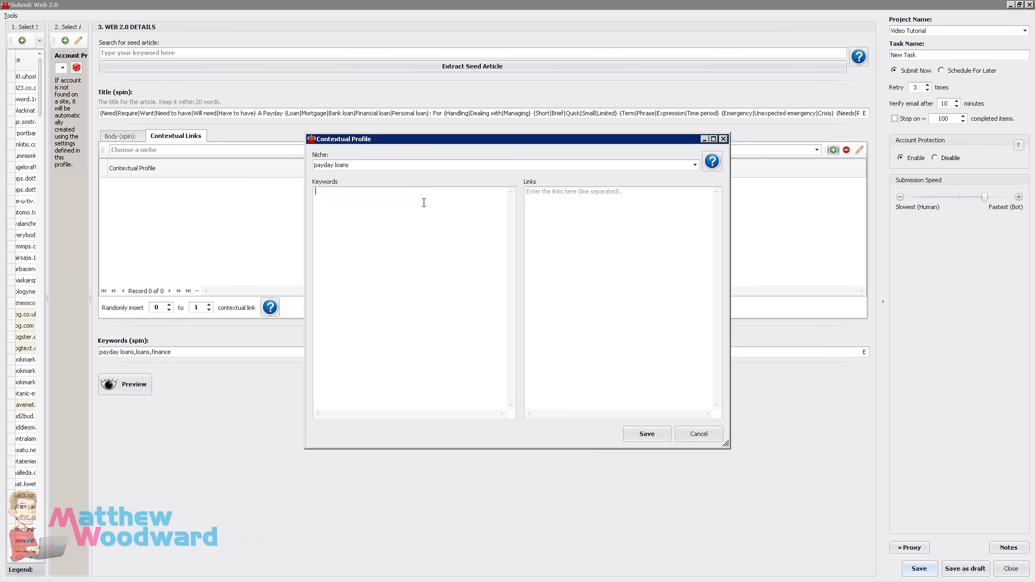
left_click(596, 203)
left_click(396, 208)
left_click(590, 212)
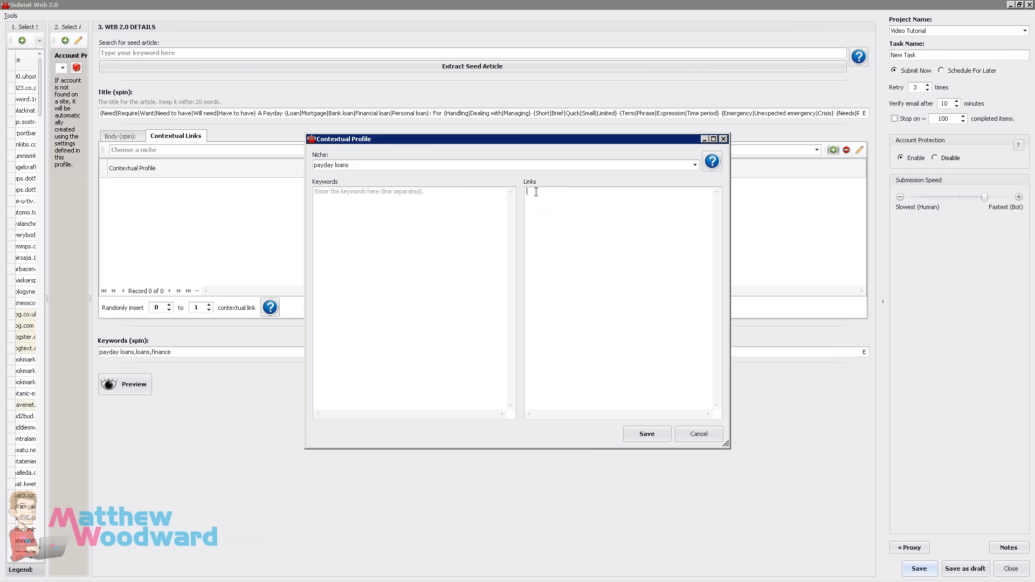
left_click(697, 436)
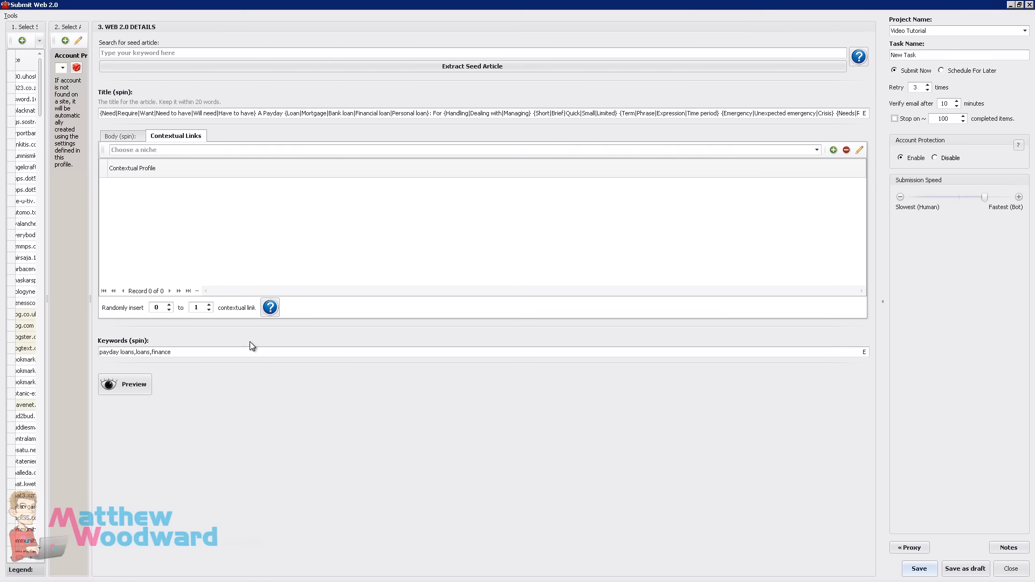
- Set the number of randomly inserted contextual links to 2 to 2
left_click(169, 305)
left_click(169, 305)
left_click(209, 305)
- Examine the pasted article body and its embedded yourdomain.com link alongside the contextual links settings
left_click(121, 136)
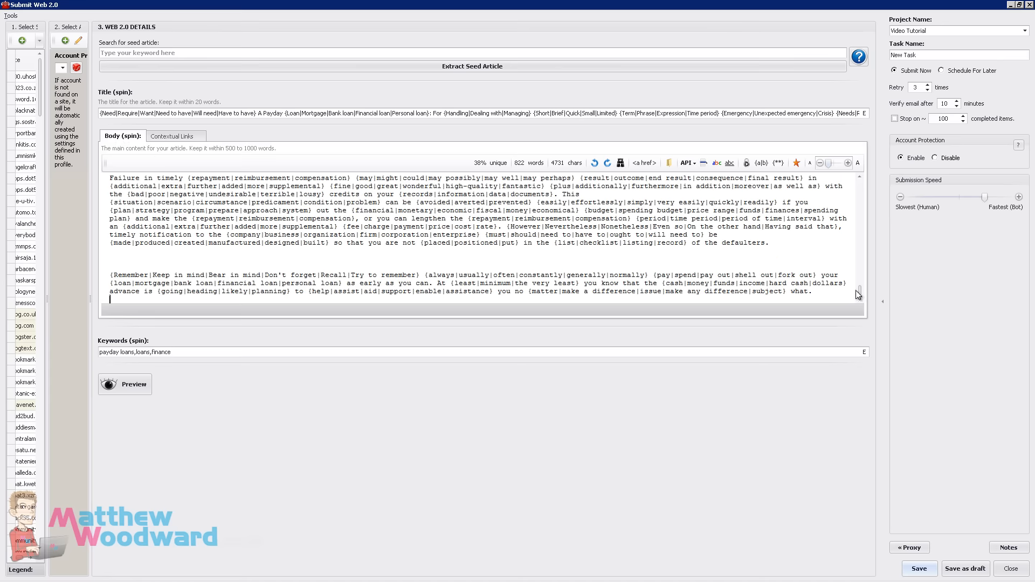
left_click_drag(860, 291, 860, 185)
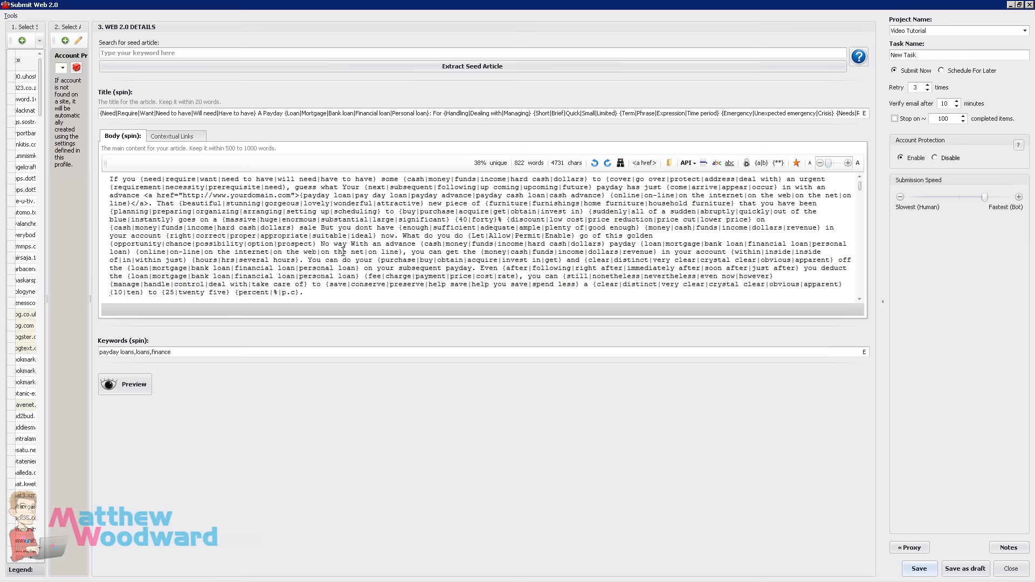
scroll(434, 244, "down", 2)
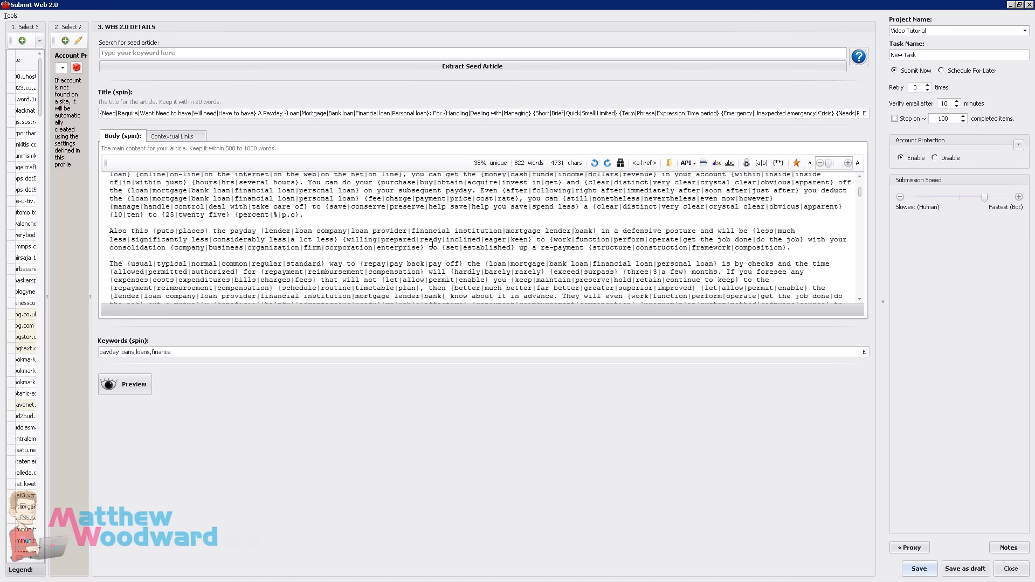
scroll(432, 245, "up", 2)
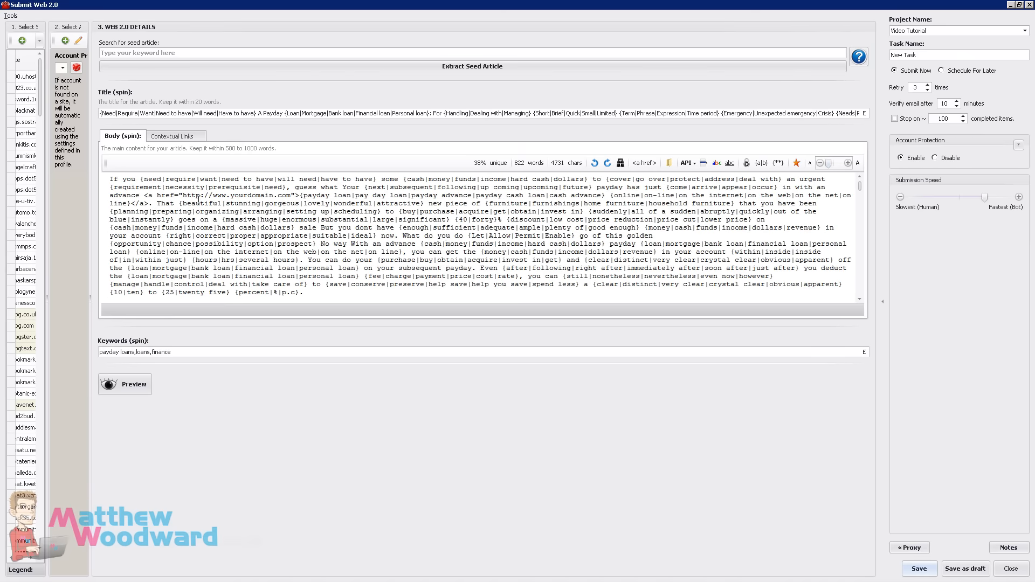
left_click_drag(145, 196, 151, 204)
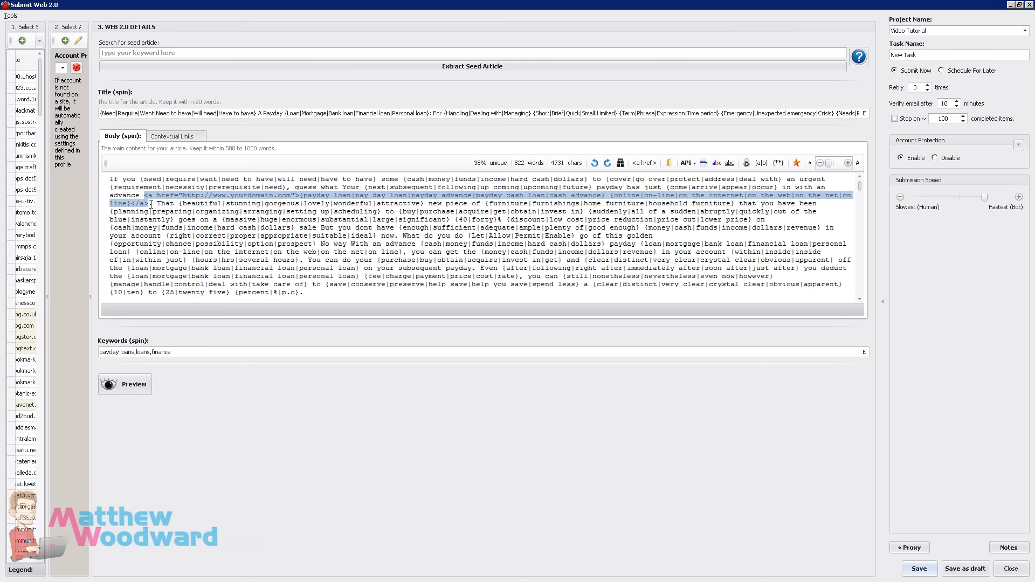
left_click(165, 138)
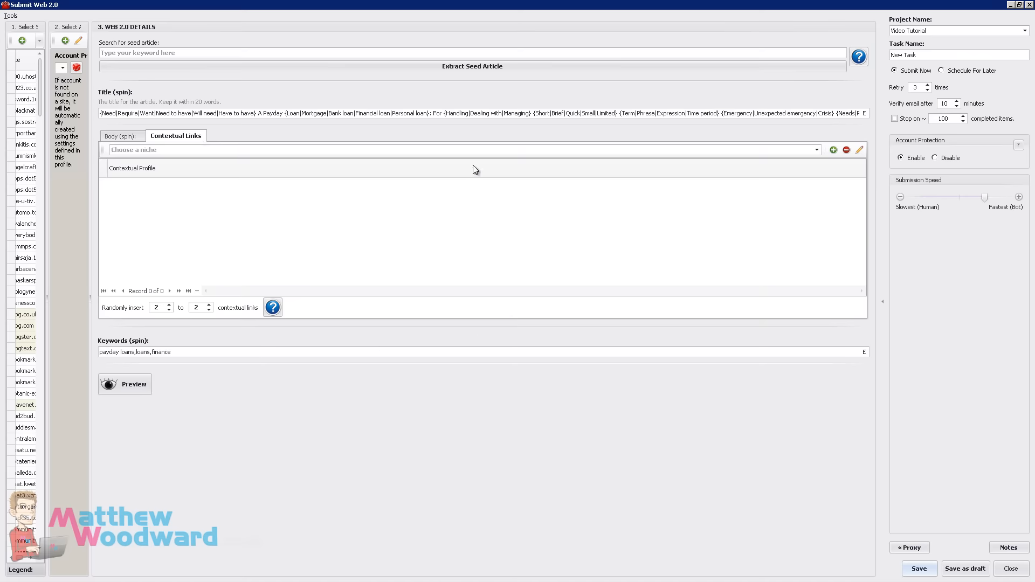
left_click(113, 136)
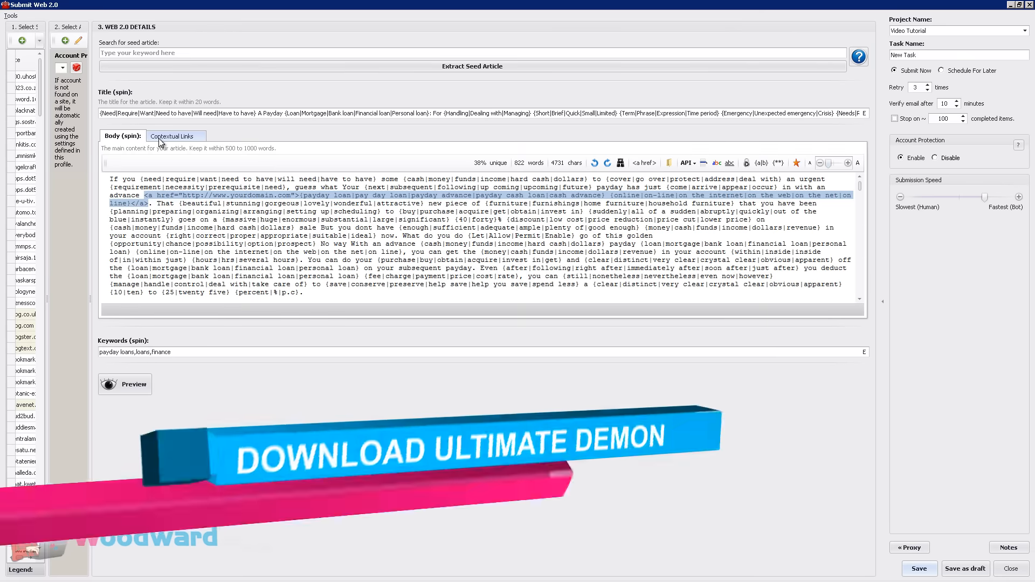
- Open a blank contextual profile to examine its niche, keywords and links fields, and close it unsaved
left_click(158, 139)
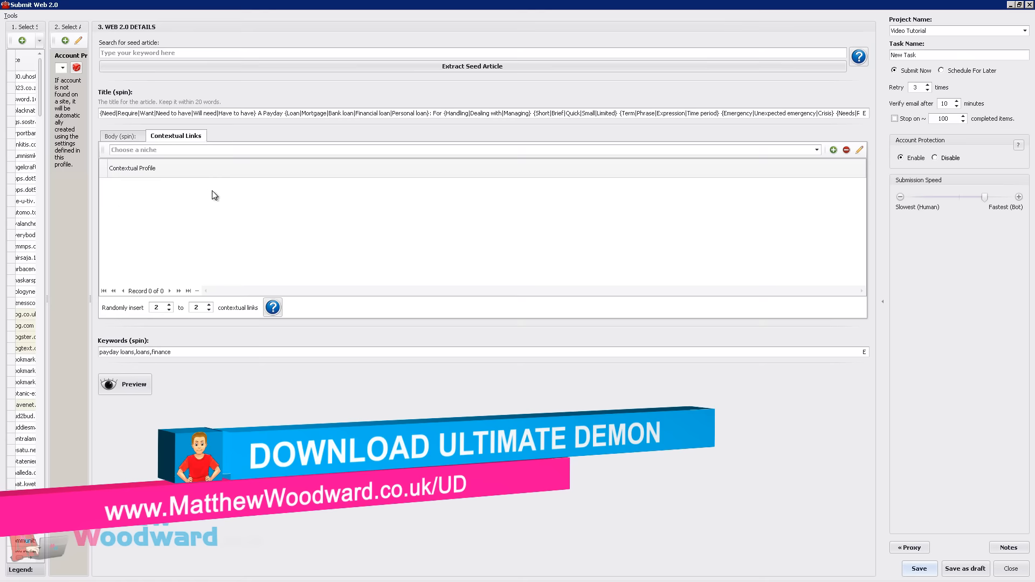
left_click(833, 150)
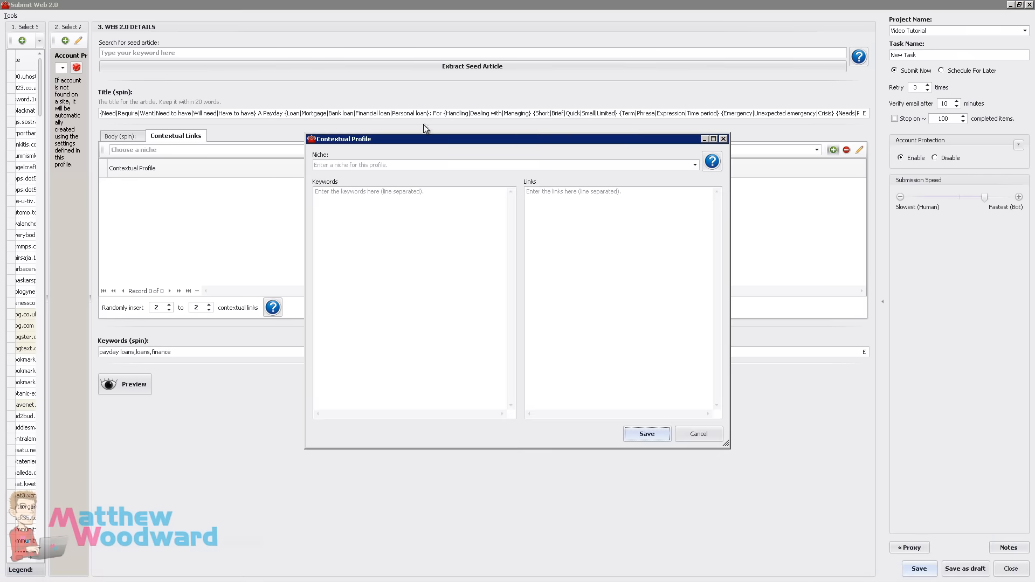
left_click(727, 139)
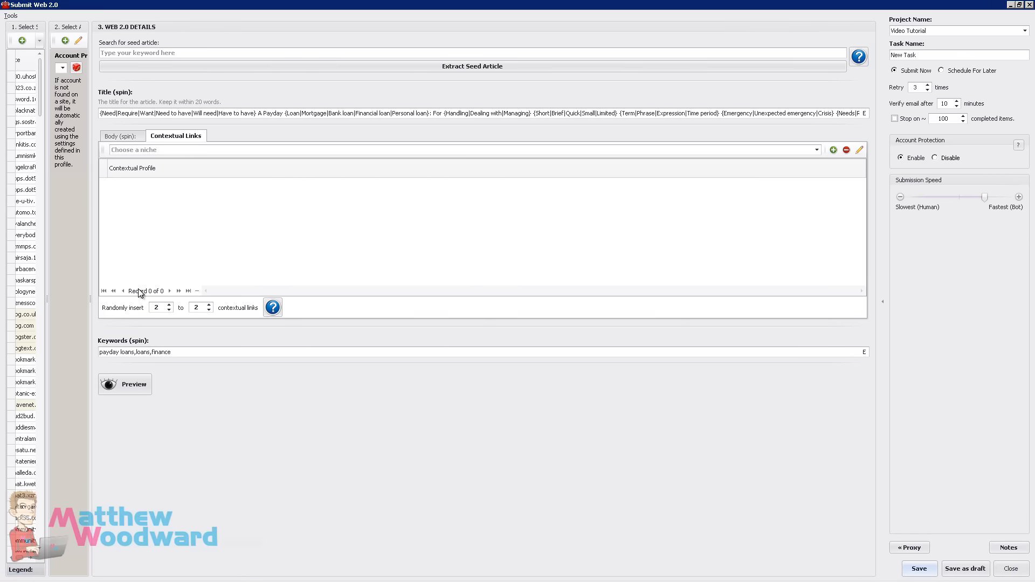
- Adjust the minimum and maximum number of randomly inserted contextual links, and return to the article body
left_click(169, 311)
left_click(208, 305)
left_click(209, 305)
left_click(120, 136)
left_click(448, 276)
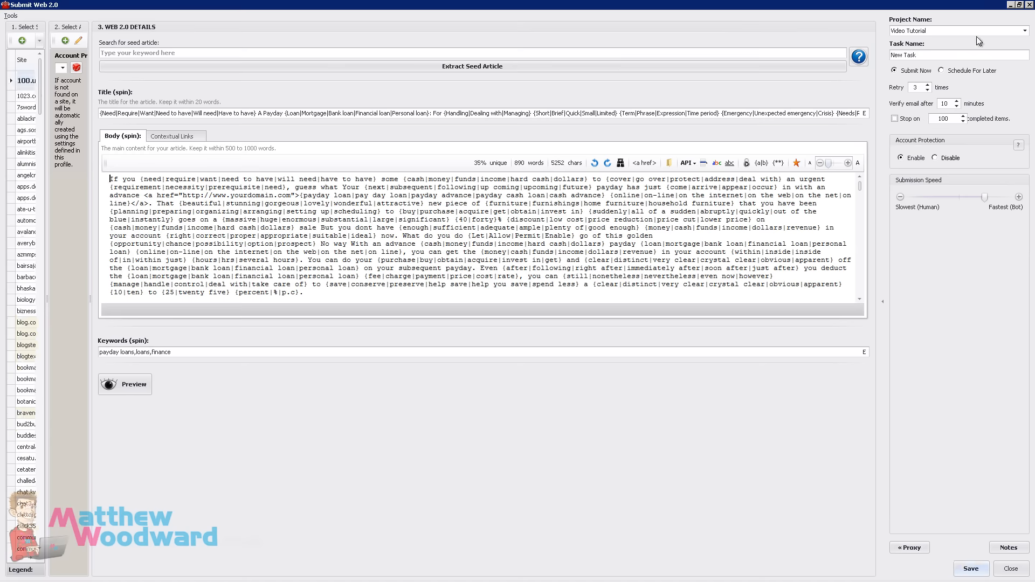
- Name the task "Tier 1 - Web 2" and schedule it for later over 14 days, with 5 retries after 20 minutes
left_click(934, 56)
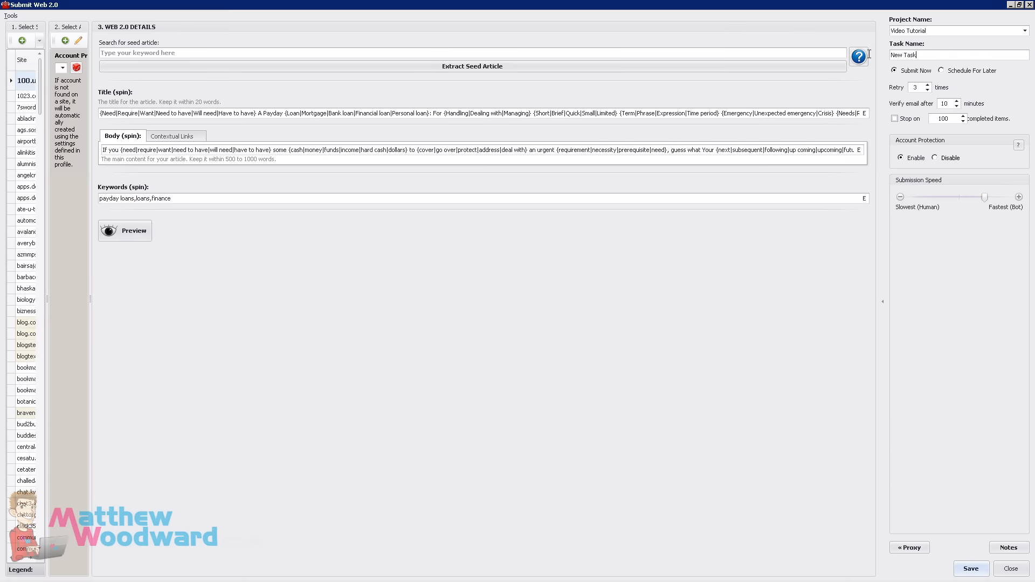
left_click_drag(940, 56, 863, 57)
mouse_move(863, 58)
type("Tier 1 - Web 2")
left_click(942, 71)
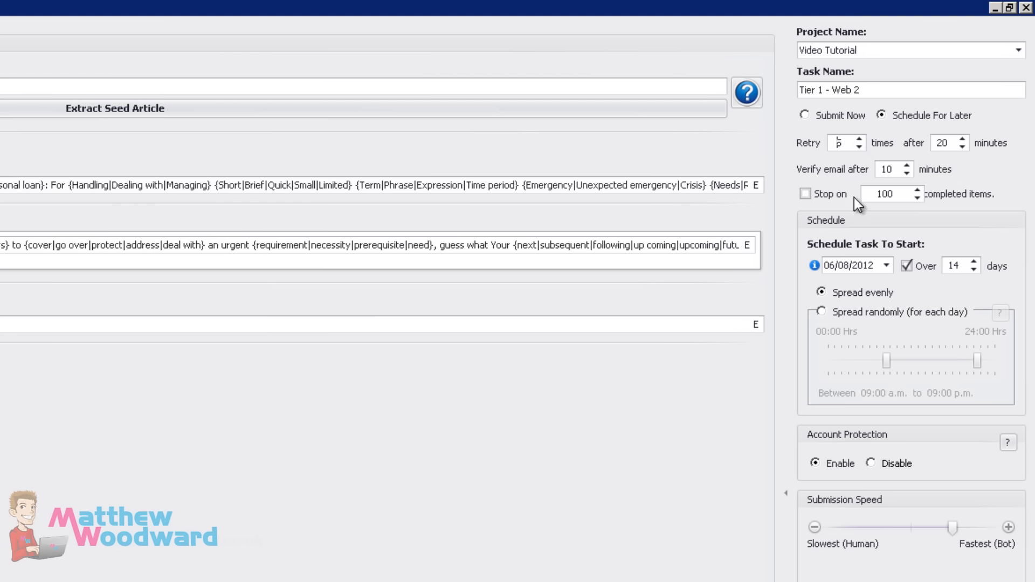
- Set email verification to 60 minutes and stopping on 100 completed items, lower the submission speed to the midpoint, and save the task
double_click(892, 171)
type("60")
left_click(818, 197)
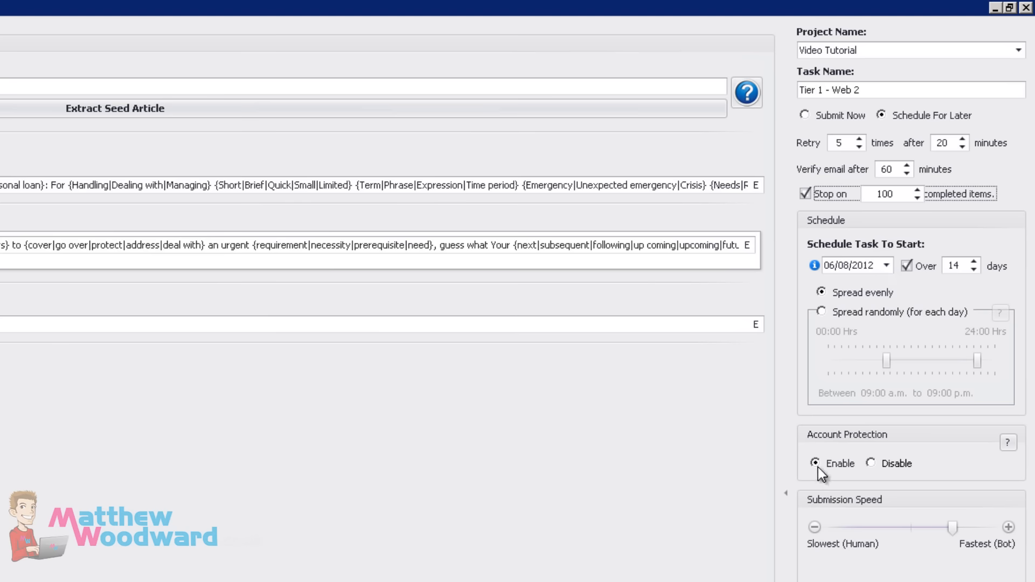
left_click_drag(953, 530, 930, 533)
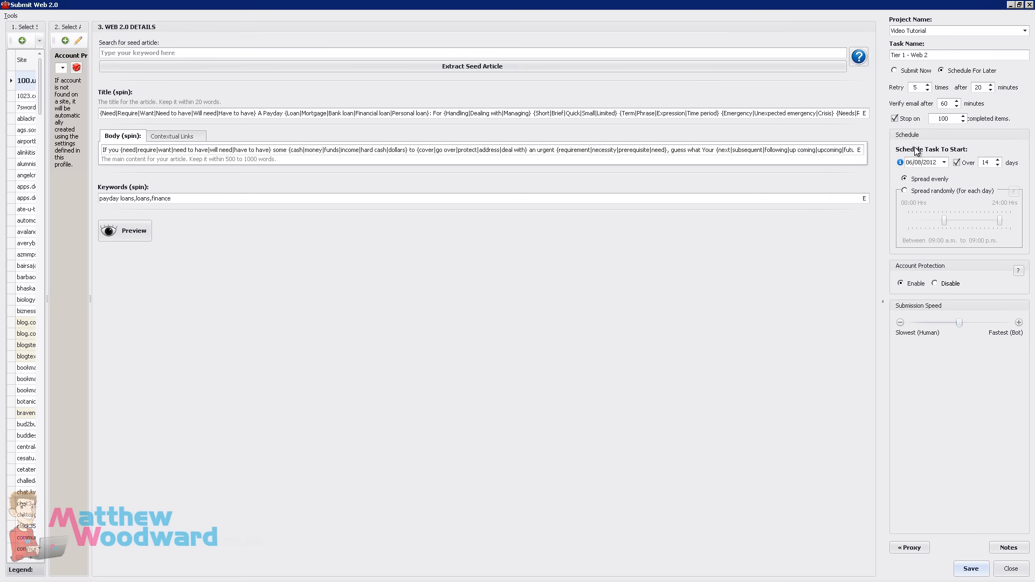
left_click(971, 569)
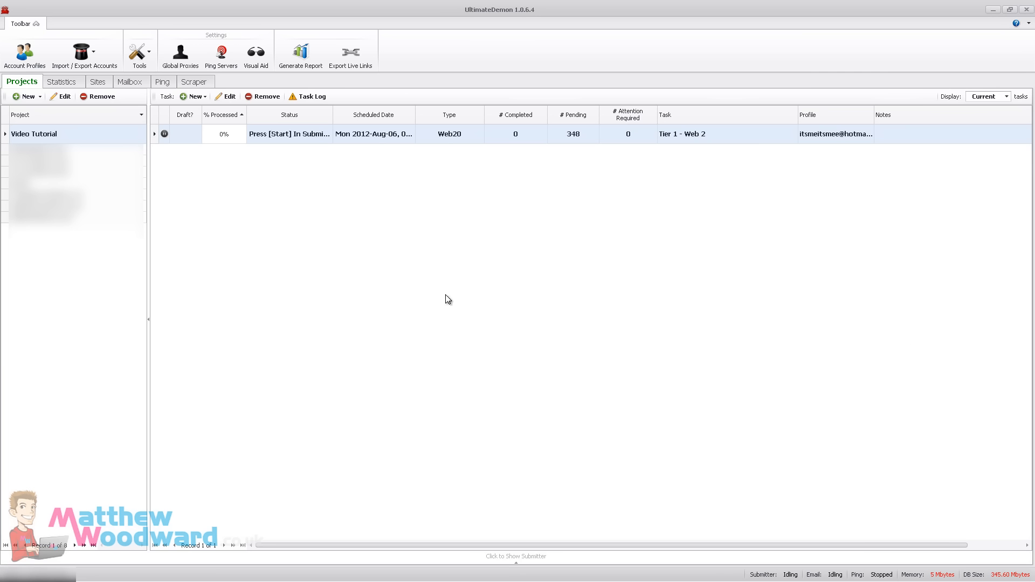
- Create an article task and filter its available sites by the categories "loans,money,finance,business"
left_click(199, 98)
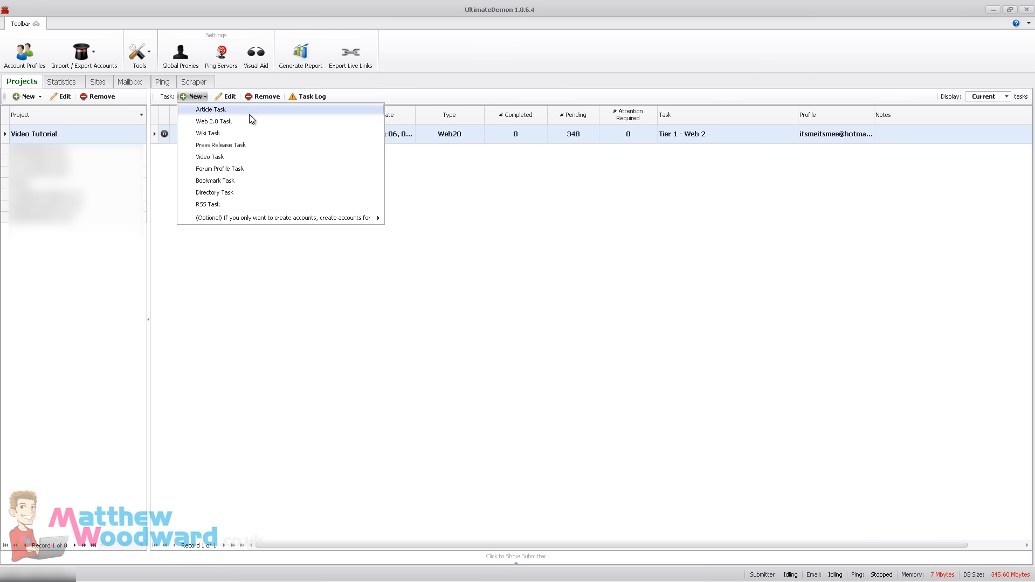
left_click(369, 111)
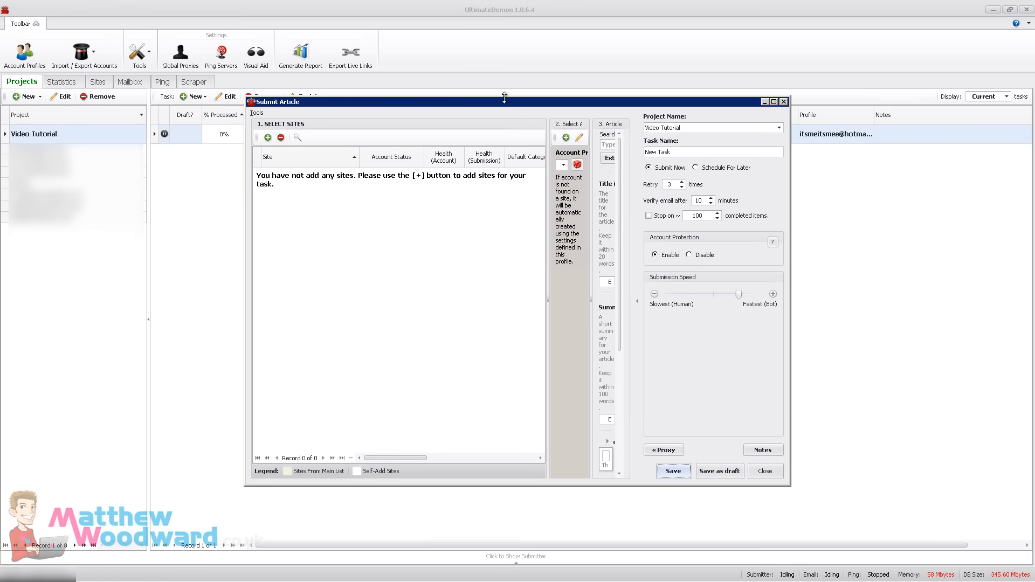
double_click(471, 104)
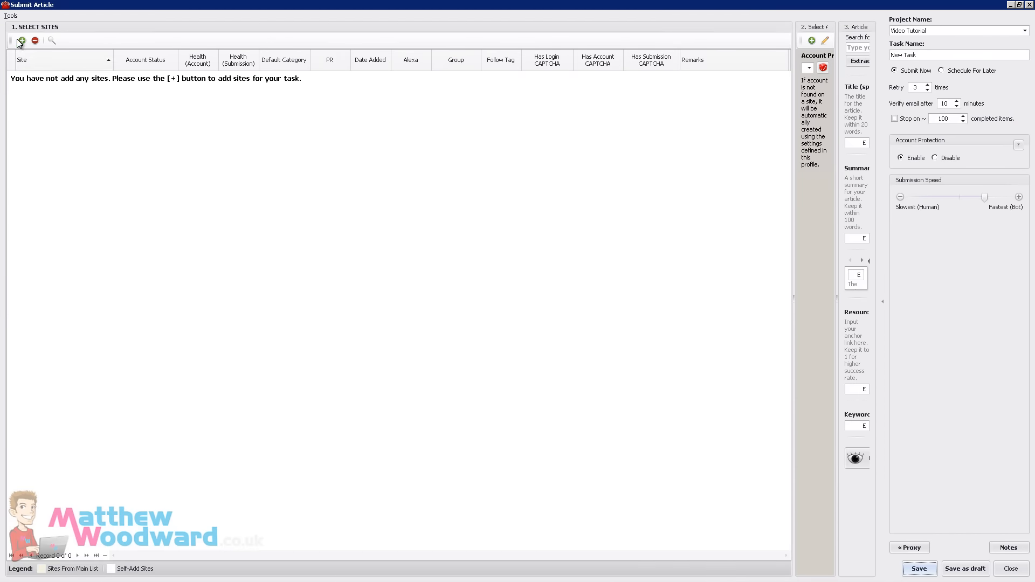
left_click(21, 40)
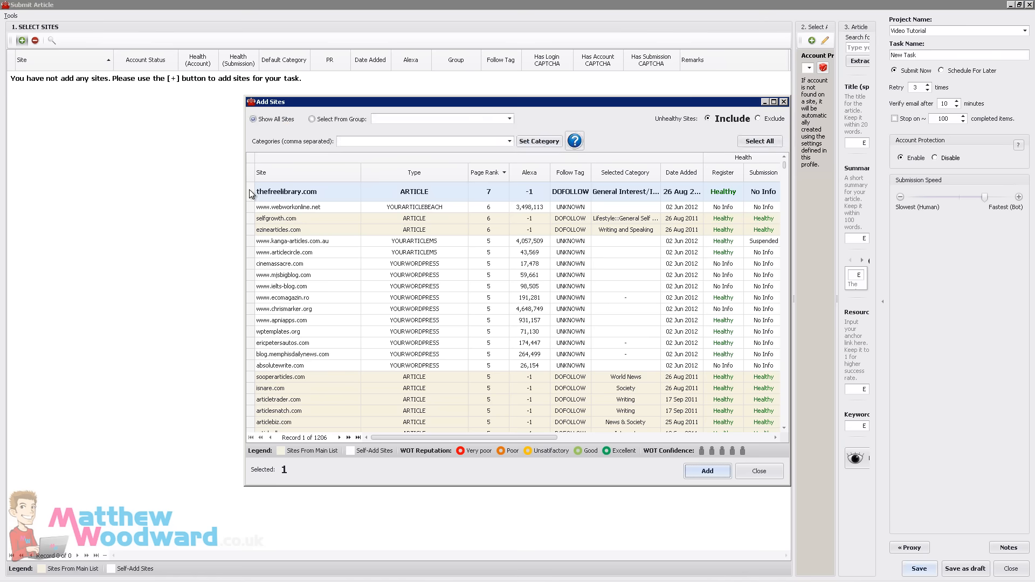
left_click(358, 144)
type("loans,money,finance,business")
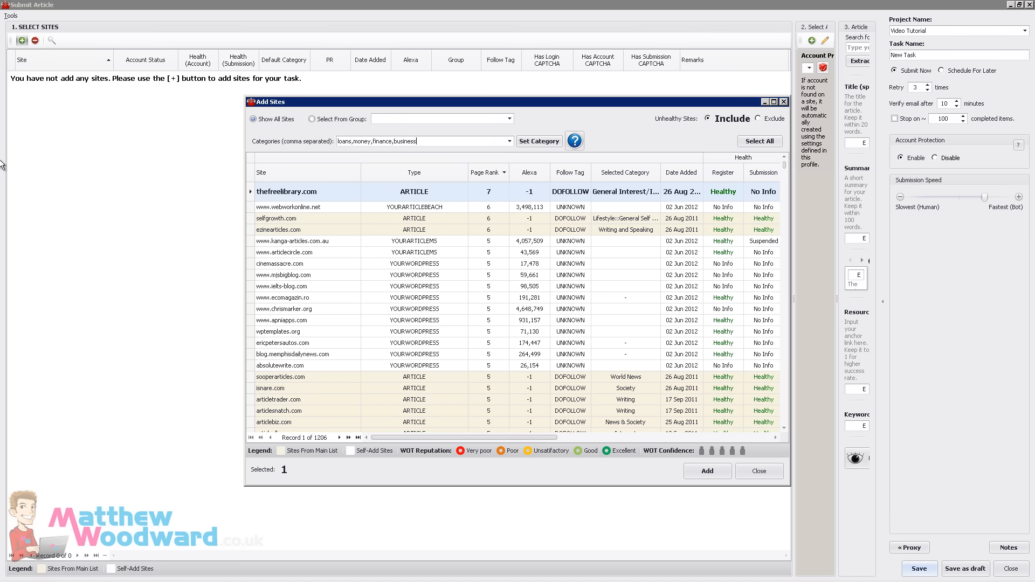
left_click(528, 141)
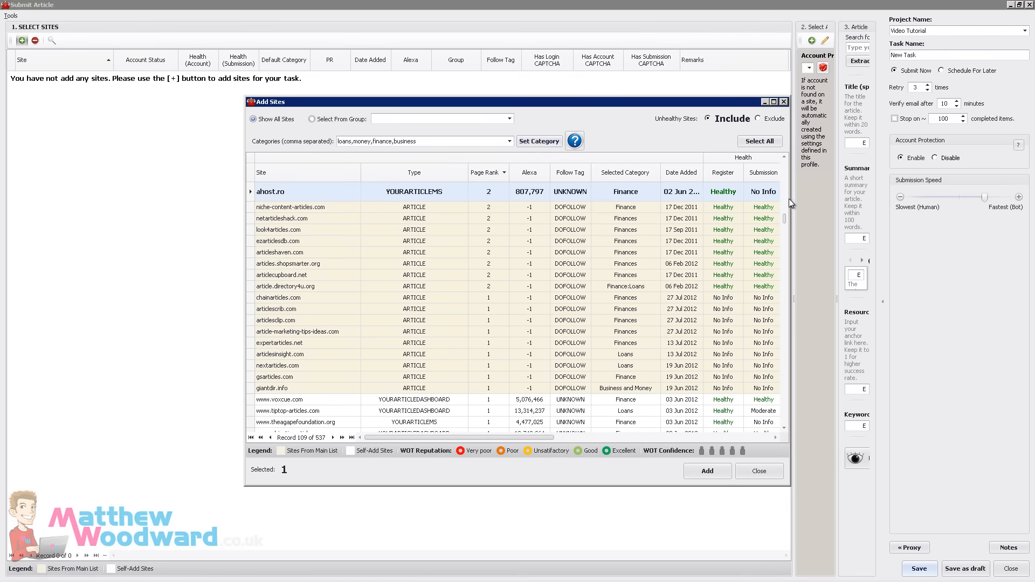
left_click_drag(785, 219, 785, 359)
left_click(533, 292, "shift")
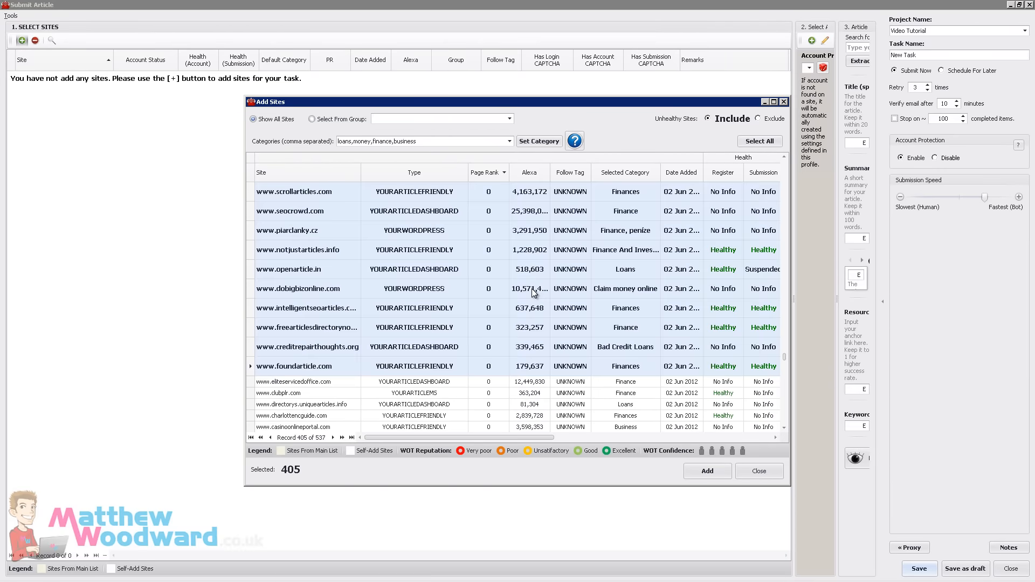
left_click(696, 472)
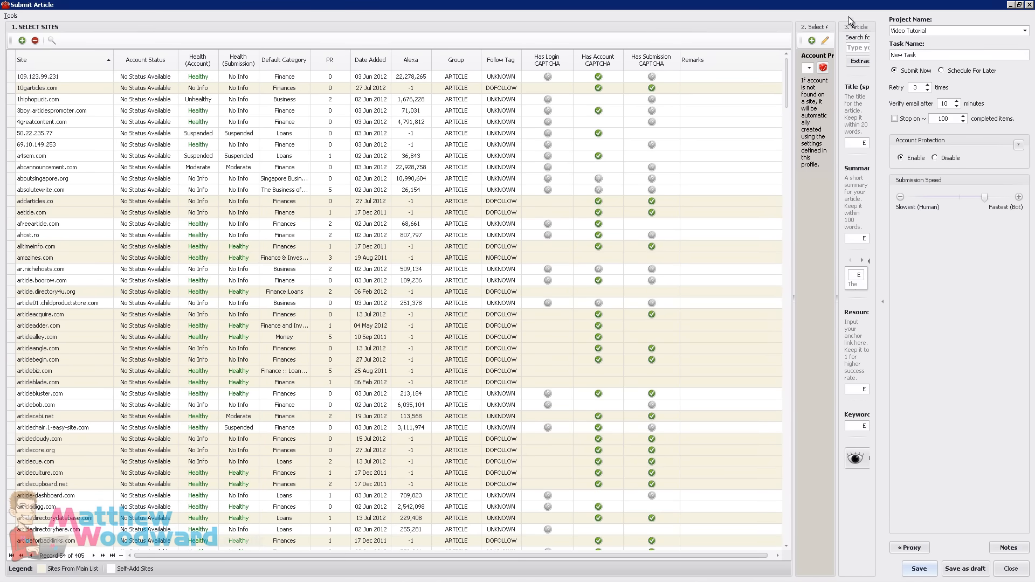
- Create and save an account profile for the article task, using the account's e-mail and global proxies
left_click(812, 41)
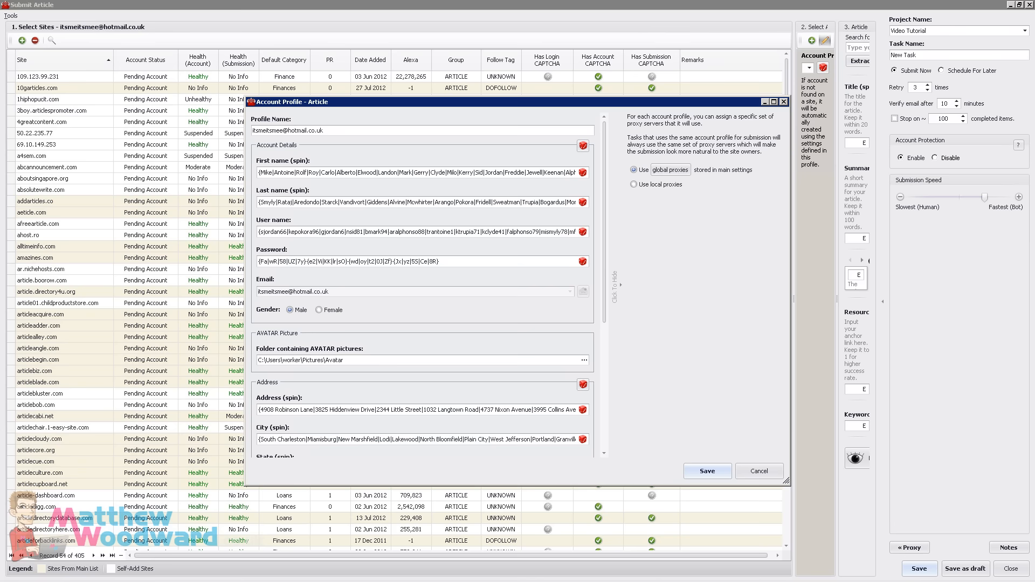
left_click(708, 471)
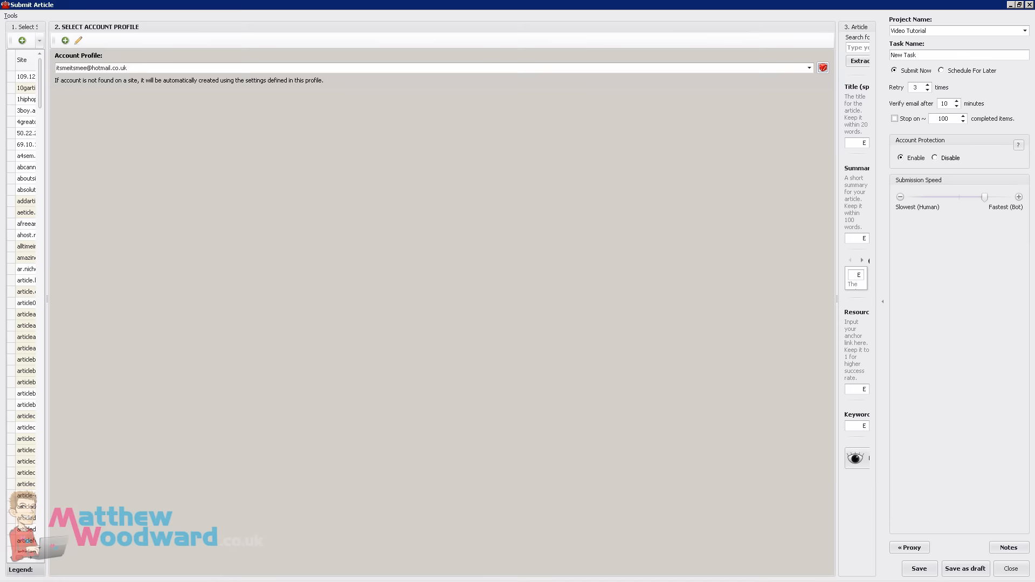
- Fill in the article's spun title, summary, body and resource box, and set the keywords to "loan,payday loan,cash advance,finance,money"
left_click(857, 27)
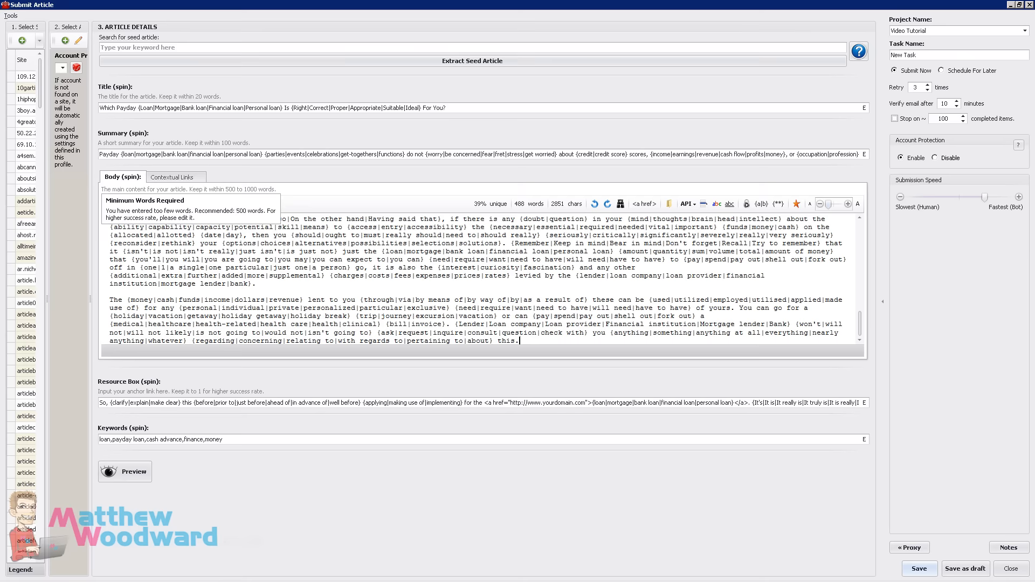
scroll(520, 333, "up", 10)
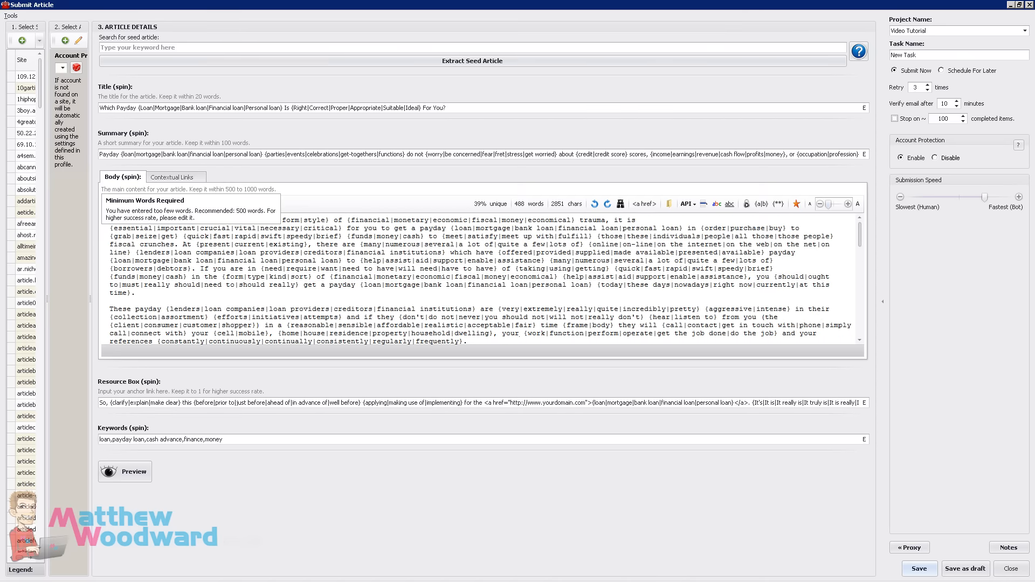
- Raise the maximum number of randomly inserted contextual links for the article task, and return to its body text
left_click(173, 178)
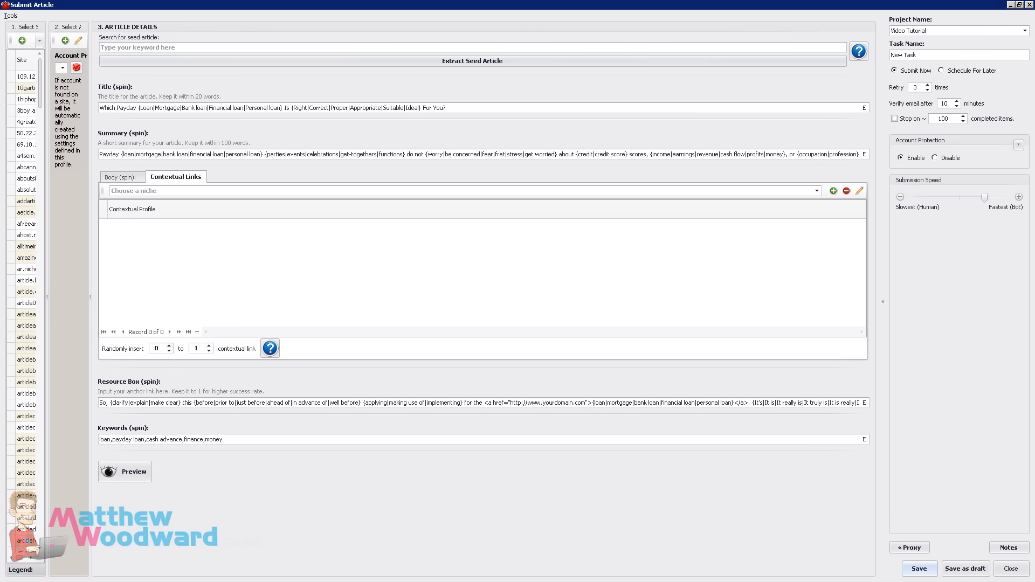
left_click(210, 345)
left_click(122, 178)
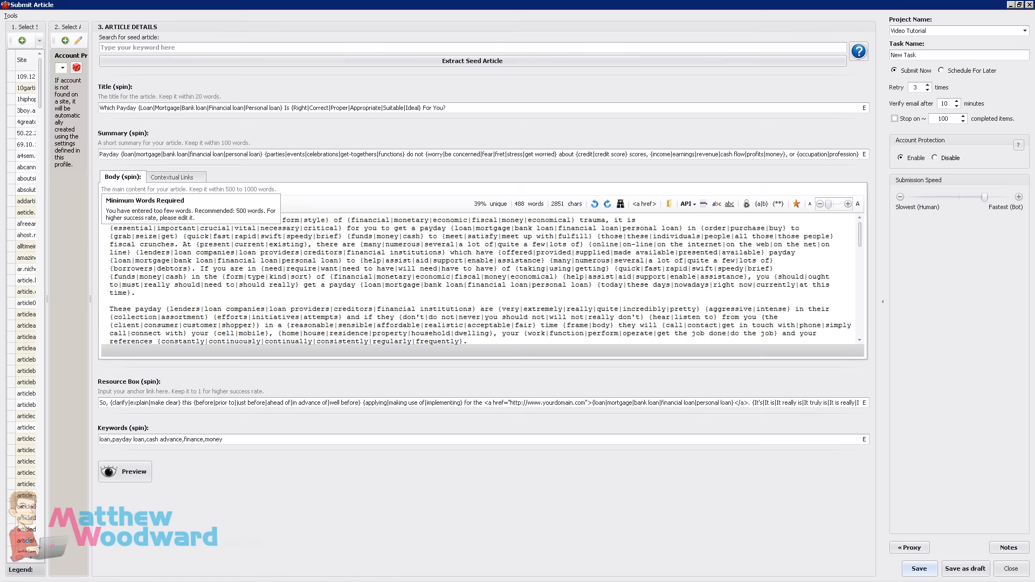
- Name the article task "Tier 1 - Article Directories"
left_click_drag(919, 55, 890, 55)
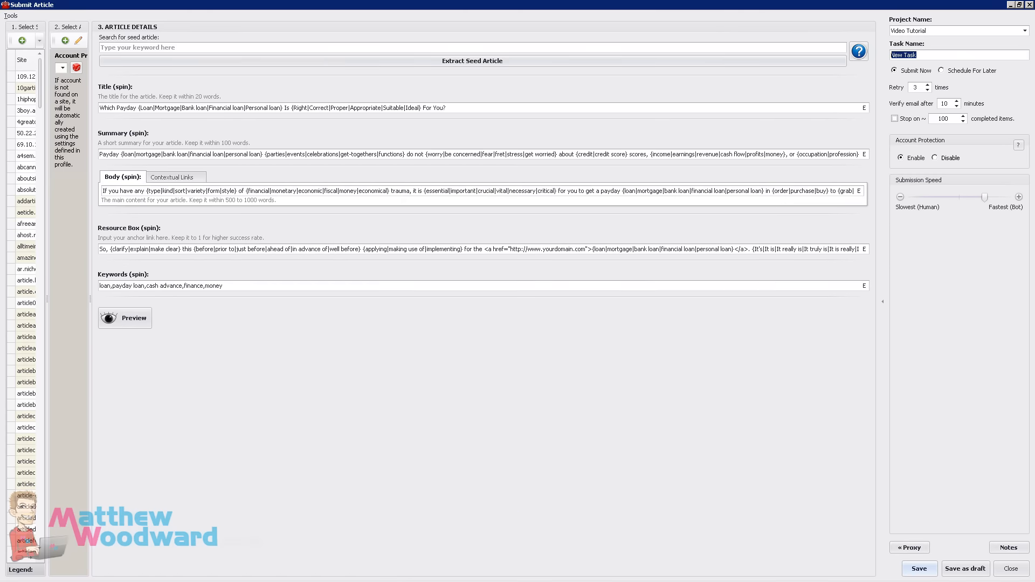
type("Tier")
type(" 1 - Article Direcotire")
key("BackSpace")
key("BackSpace")
key("BackSpace")
key("BackSpace")
key("BackSpace")
type("tories")
- Schedule the article task for later with 5 retries after 20 minutes and email verification after 60 minutes
left_click(942, 71)
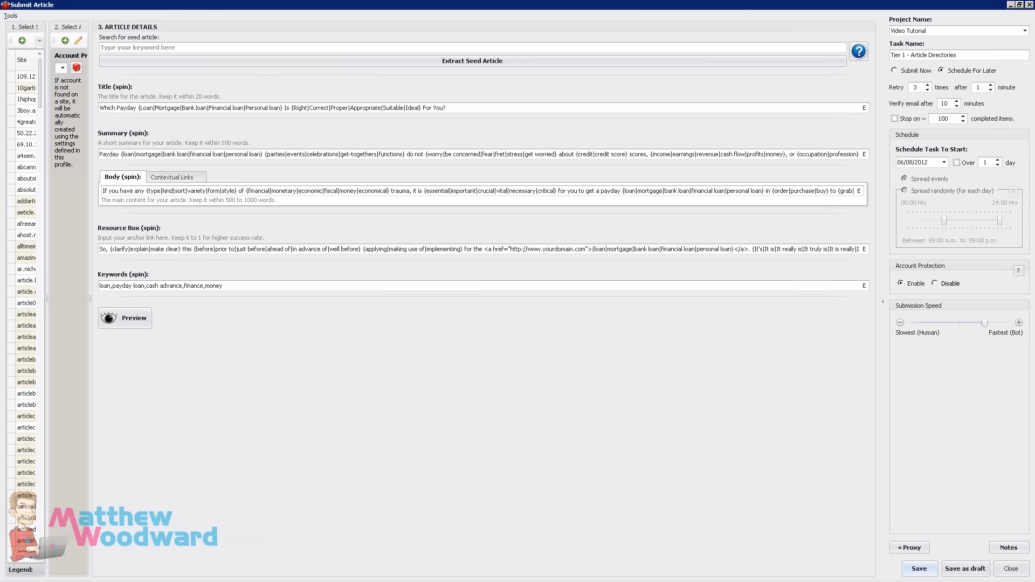
double_click(916, 87)
type("5")
key("Tab")
type("20")
double_click(945, 103)
type("60")
- Stop on about 100 completed items, spread the task evenly over 14 days at midpoint submission speed, and save it
left_click(895, 118)
left_click(956, 162)
left_click(986, 162)
type("4")
left_click_drag(985, 323, 960, 323)
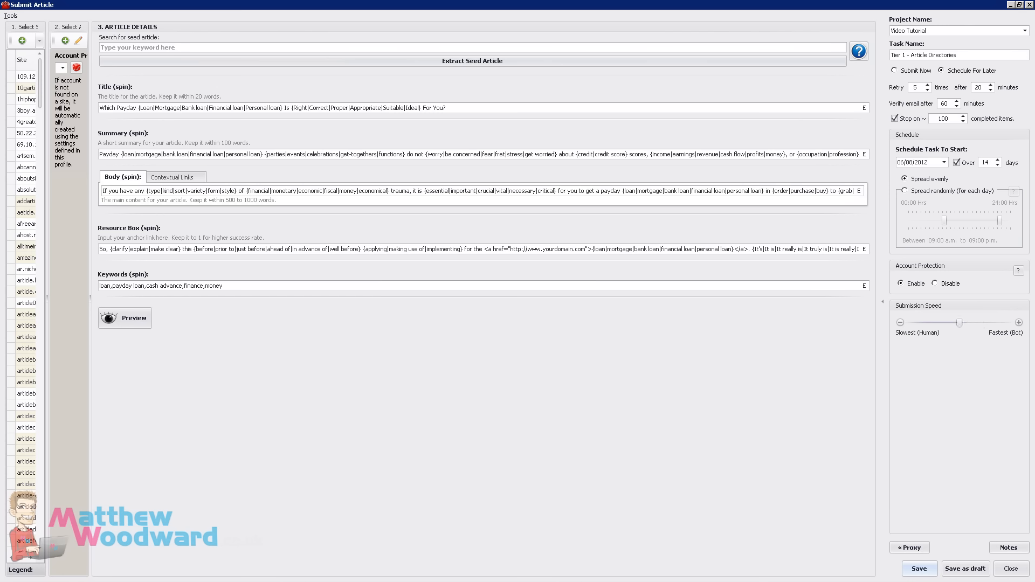
left_click(920, 569)
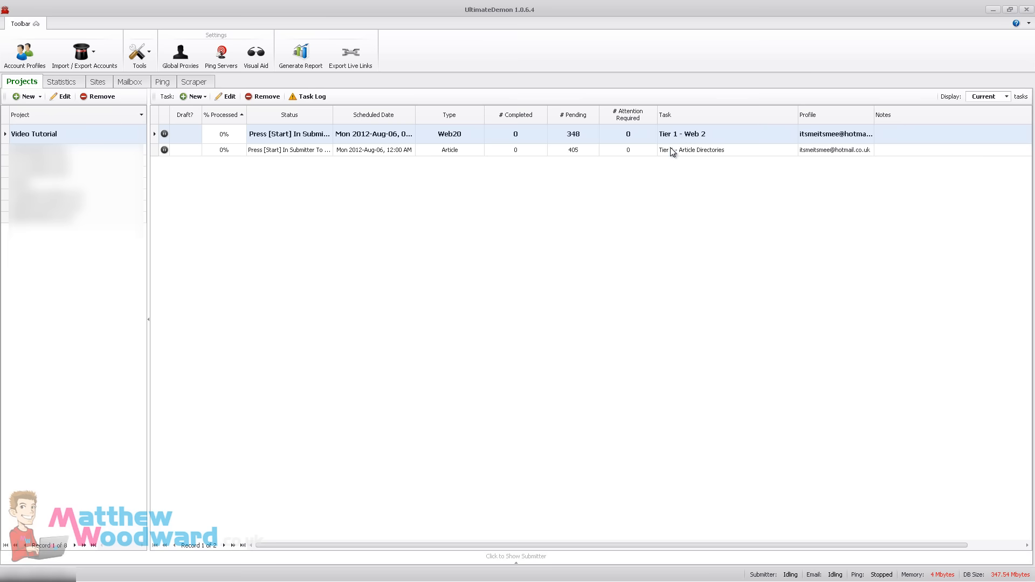
- Create a bookmark task and filter its available sites by the categories "money,loan,finance,business,general,news,misc"
left_click(186, 98)
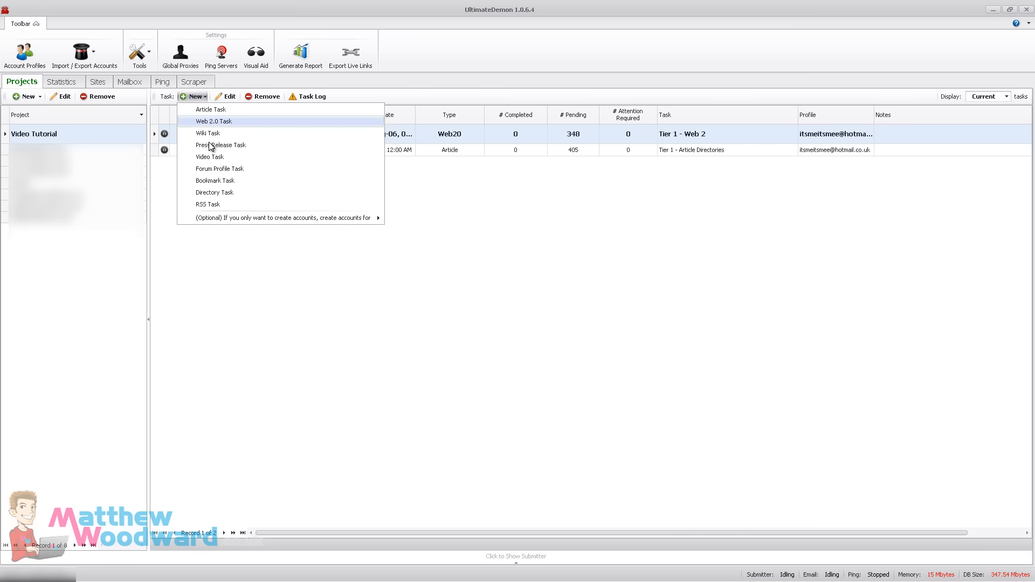
left_click(332, 185)
double_click(334, 103)
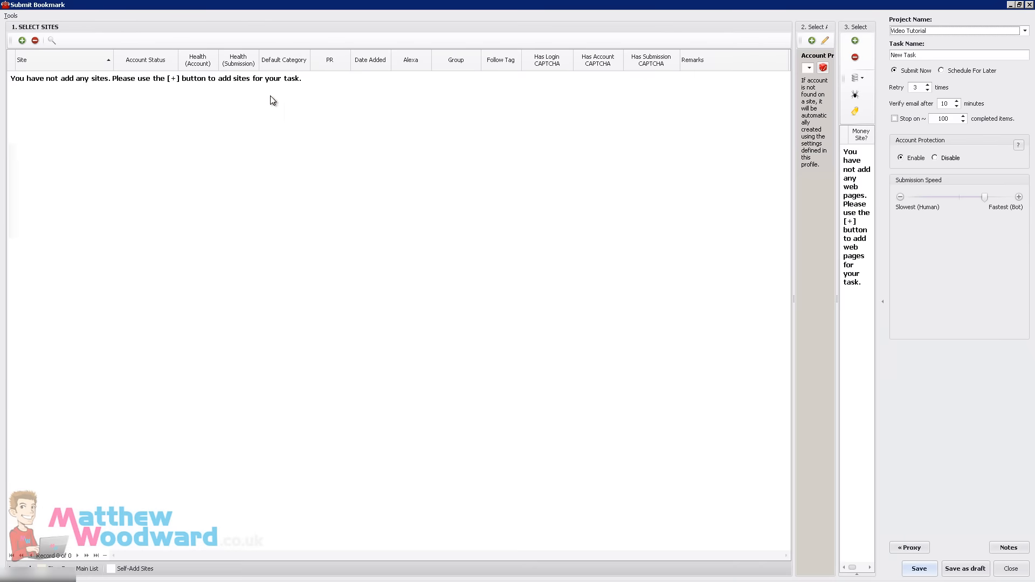
left_click(21, 41)
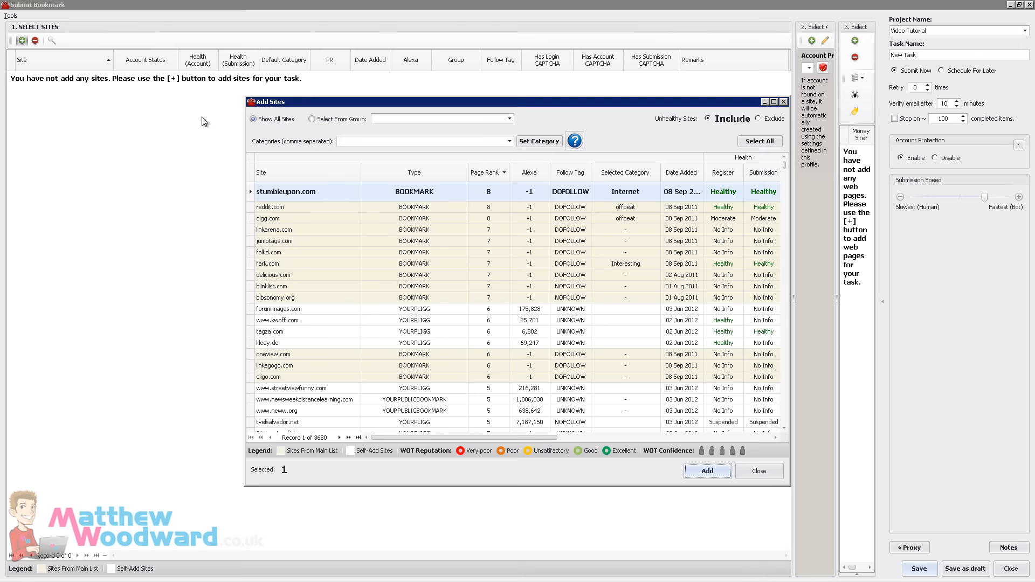
left_click(357, 139)
type("money,loan,finance,business")
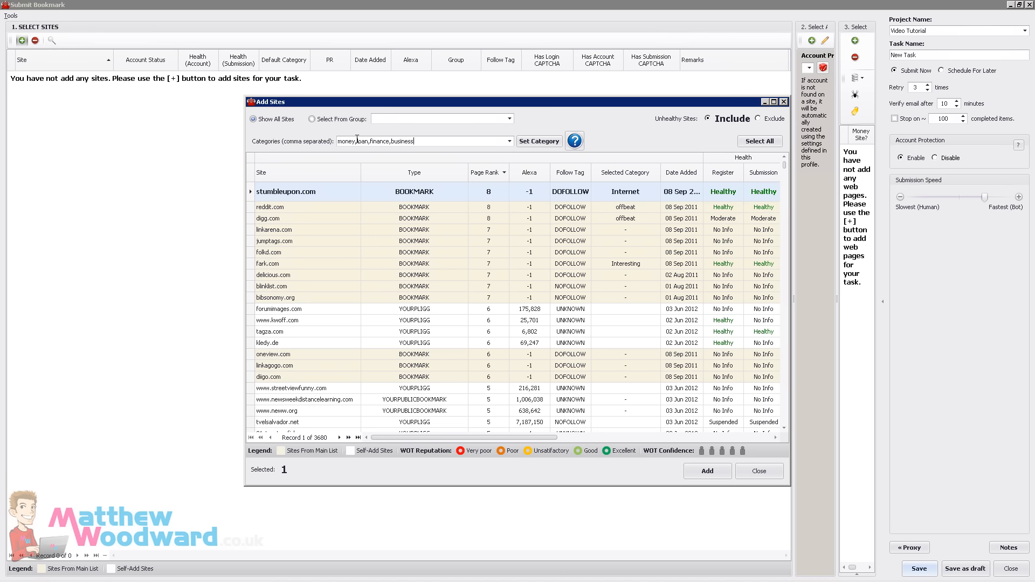
type(",general,news,misc")
left_click(534, 144)
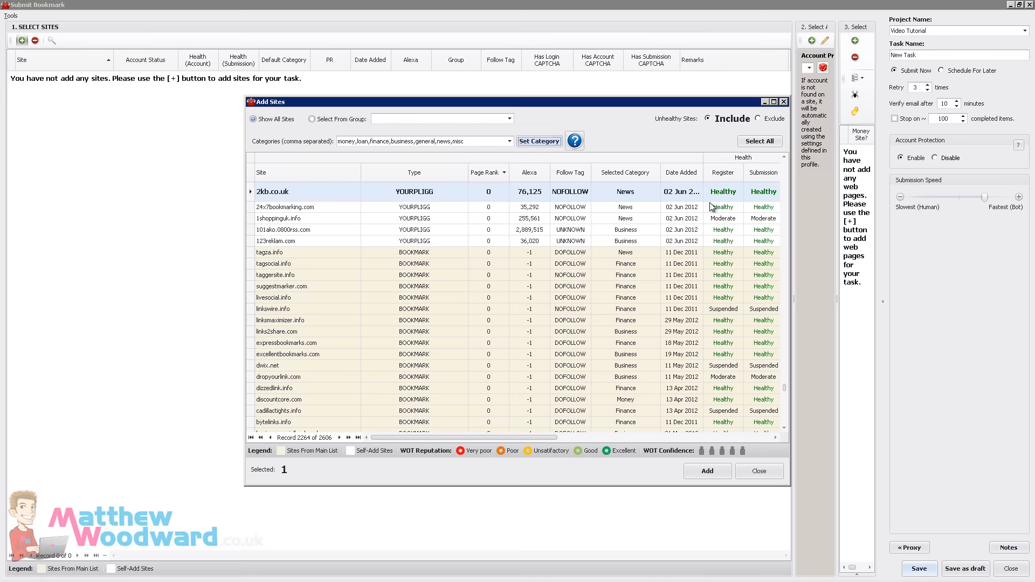
- Select the first 409 listed bookmark sites, down to choowawa.com, and add them to the task
left_click_drag(785, 388, 786, 204)
left_click(448, 187)
left_click(512, 270, "shift")
left_click(518, 274, "shift")
left_click(500, 270, "shift")
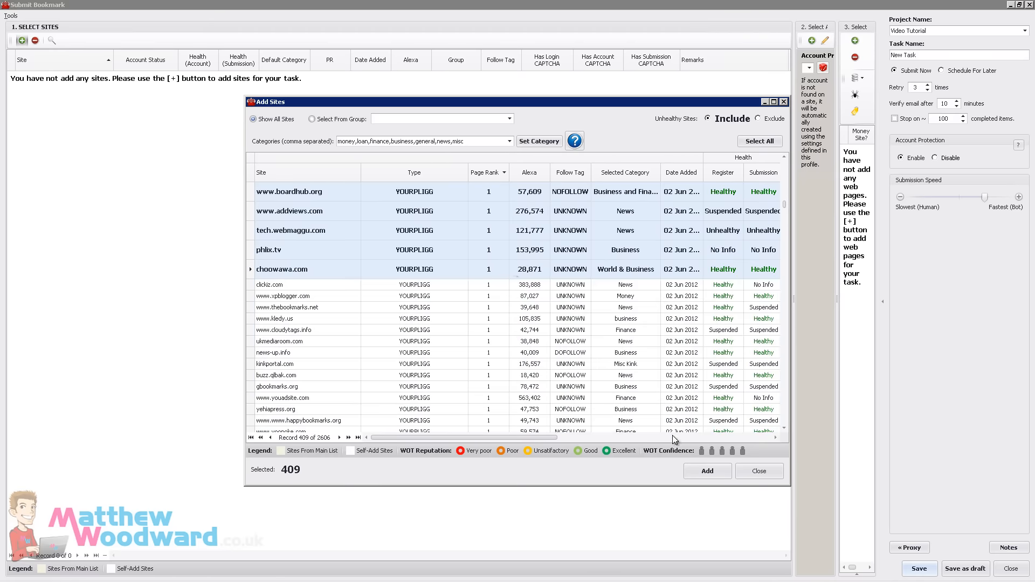
left_click(707, 472)
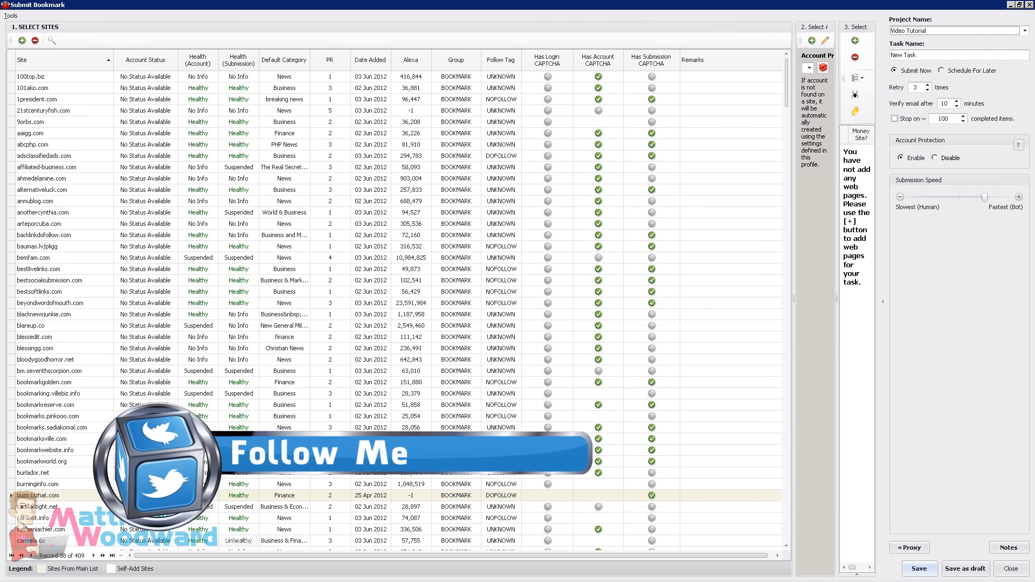
- Create an account profile for the bookmark task from the randomized details, using global proxies, and save it
left_click(812, 41)
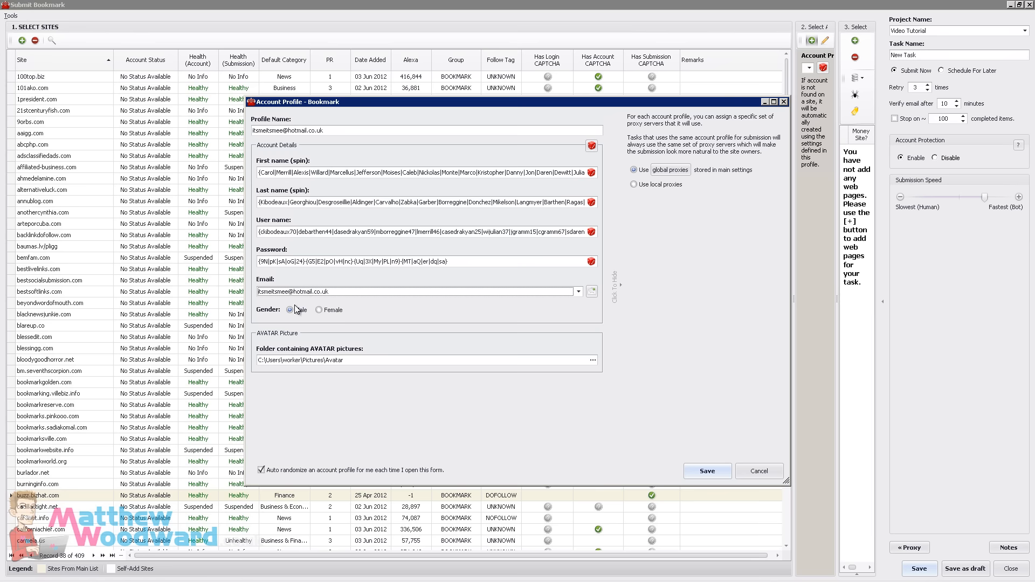
left_click(695, 468)
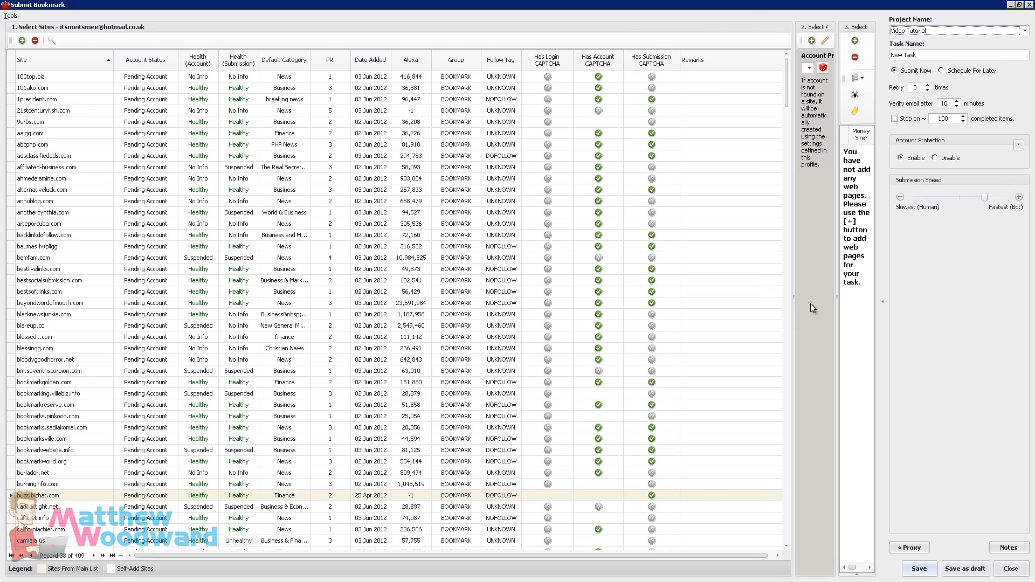
left_click(806, 102)
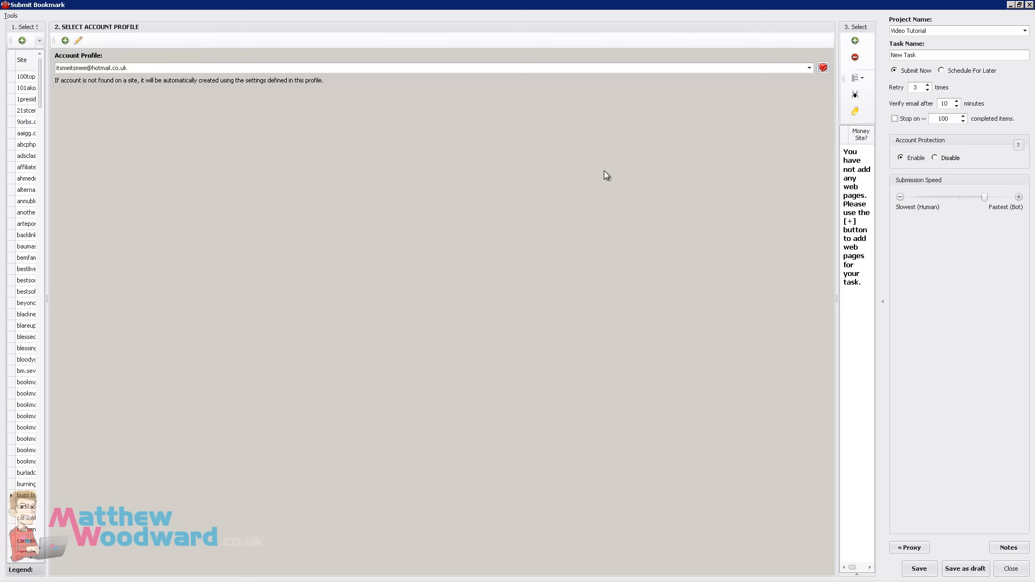
left_click(860, 172)
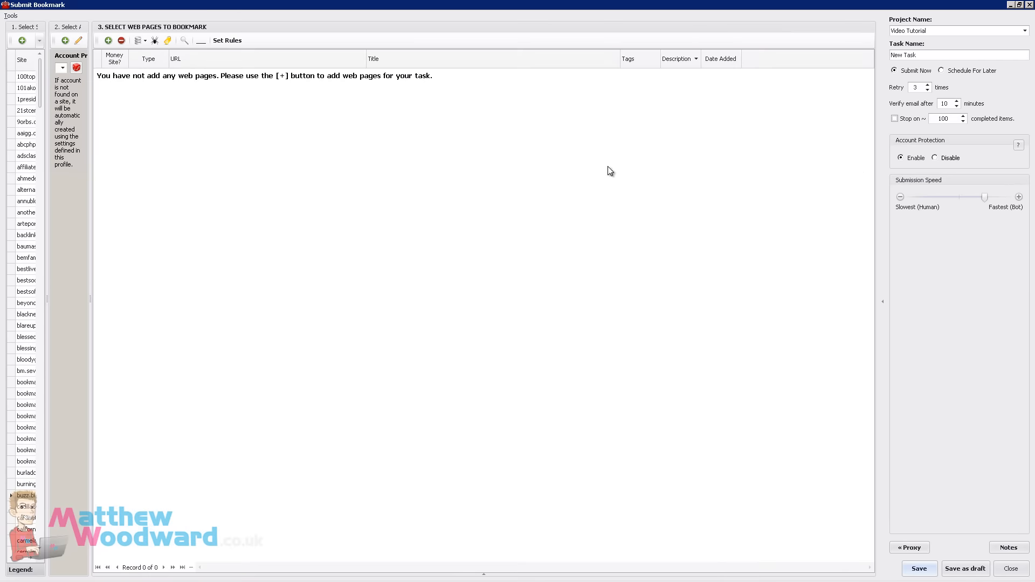
left_click(107, 41)
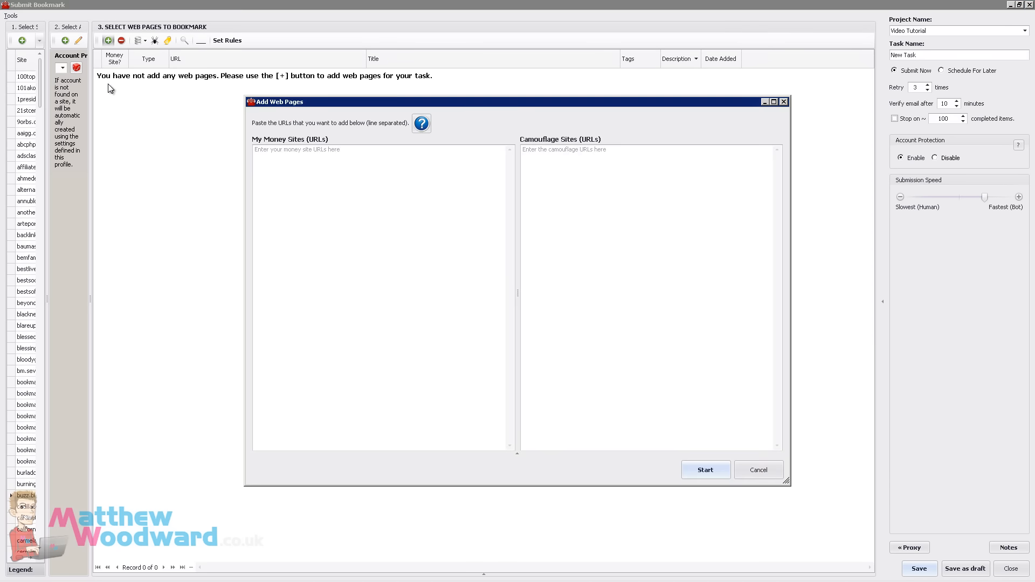
left_click(365, 194)
type("www.google.com")
left_click(705, 476)
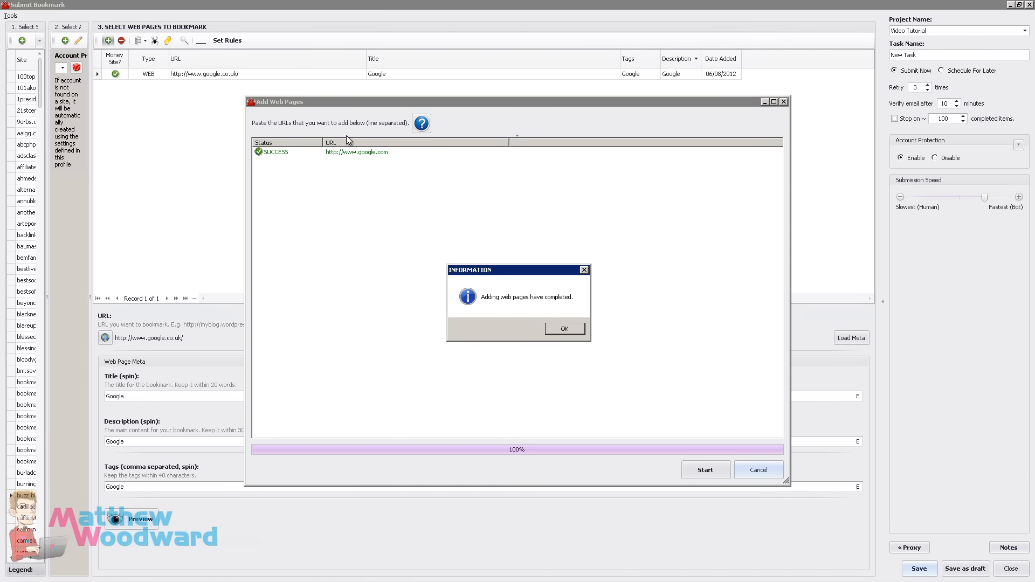
left_click(564, 328)
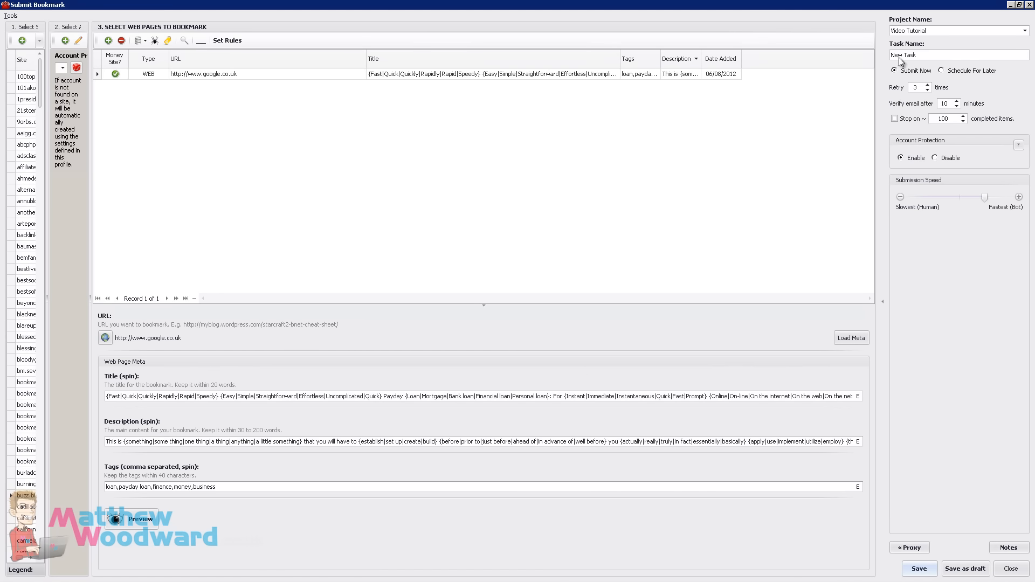
- Name the bookmark task "Tier 1 - Bookmarks"
key("ctrl+a")
type("Tier 1")
type("Boo")
- Schedule the bookmark task for later with 5 retries after 20 minutes and email verification after 11 minutes
left_click(941, 70)
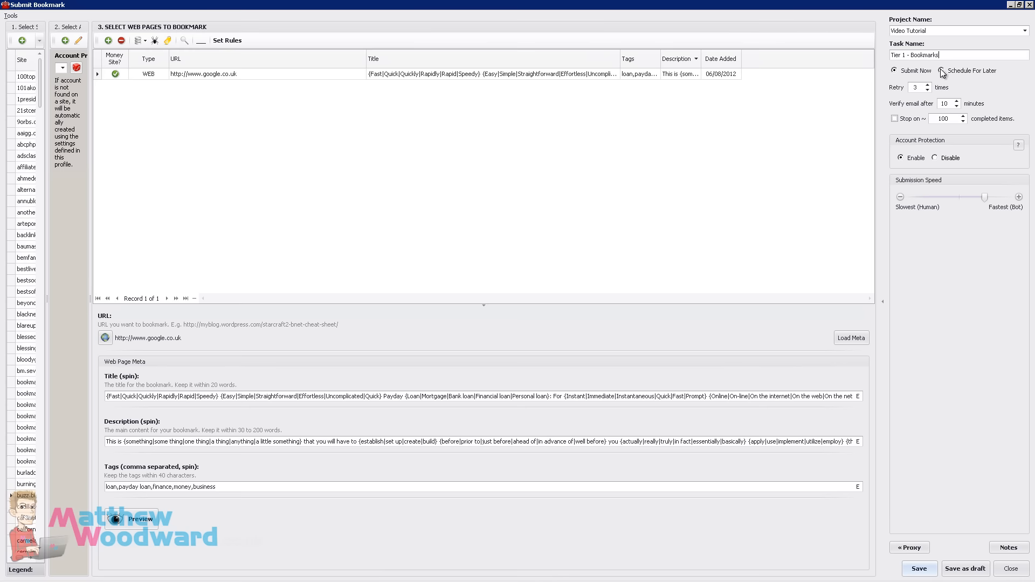
double_click(922, 91)
type("5")
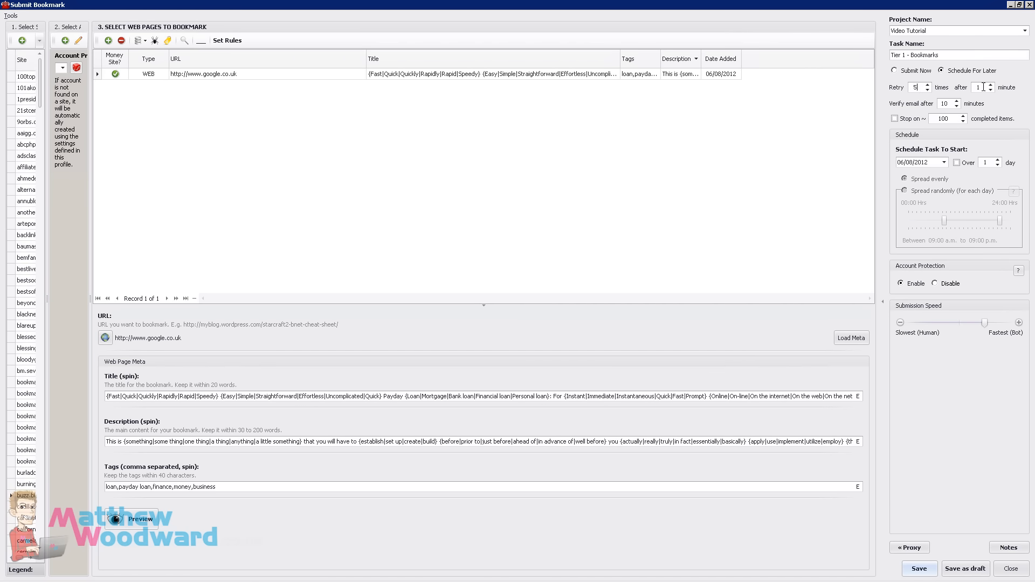
double_click(981, 87)
type("20")
double_click(943, 103)
type("11")
- Stop the bookmark task on about 100 completed items, spread it over 4 days, and save it
left_click(913, 118)
left_click(958, 163)
type("4")
left_click(923, 569)
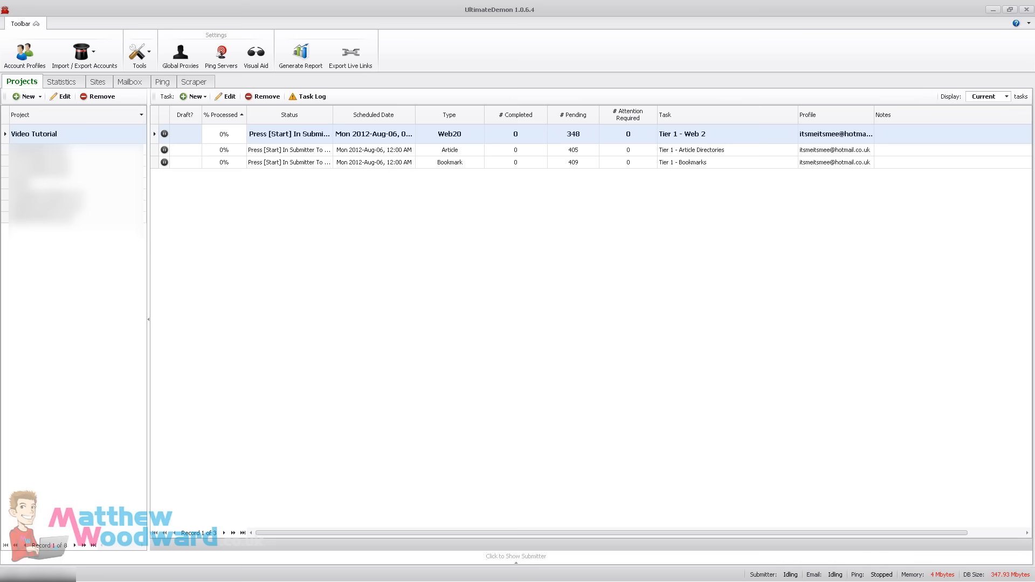
- Start adding another task to the Video Tutorial project
left_click(204, 98)
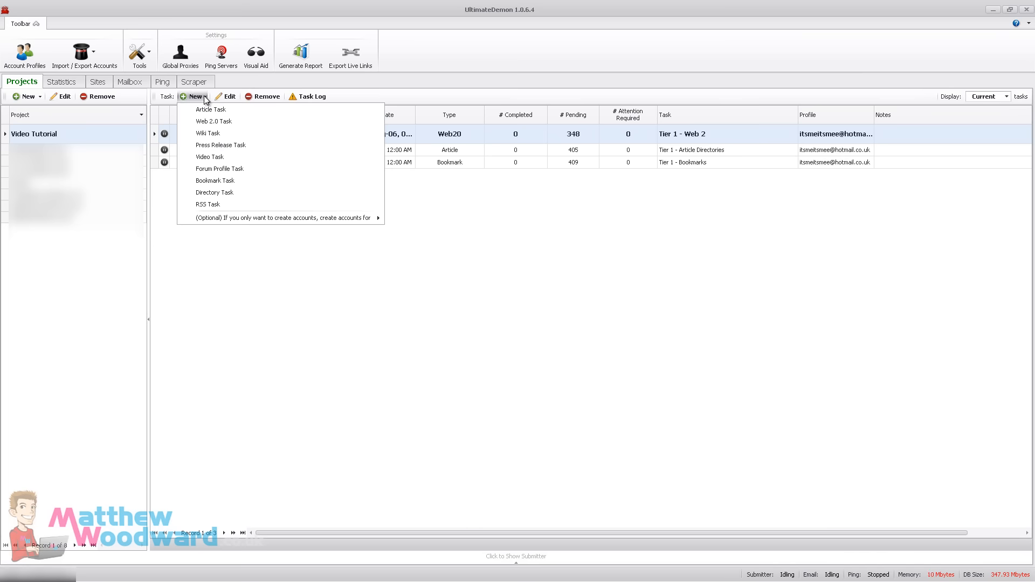